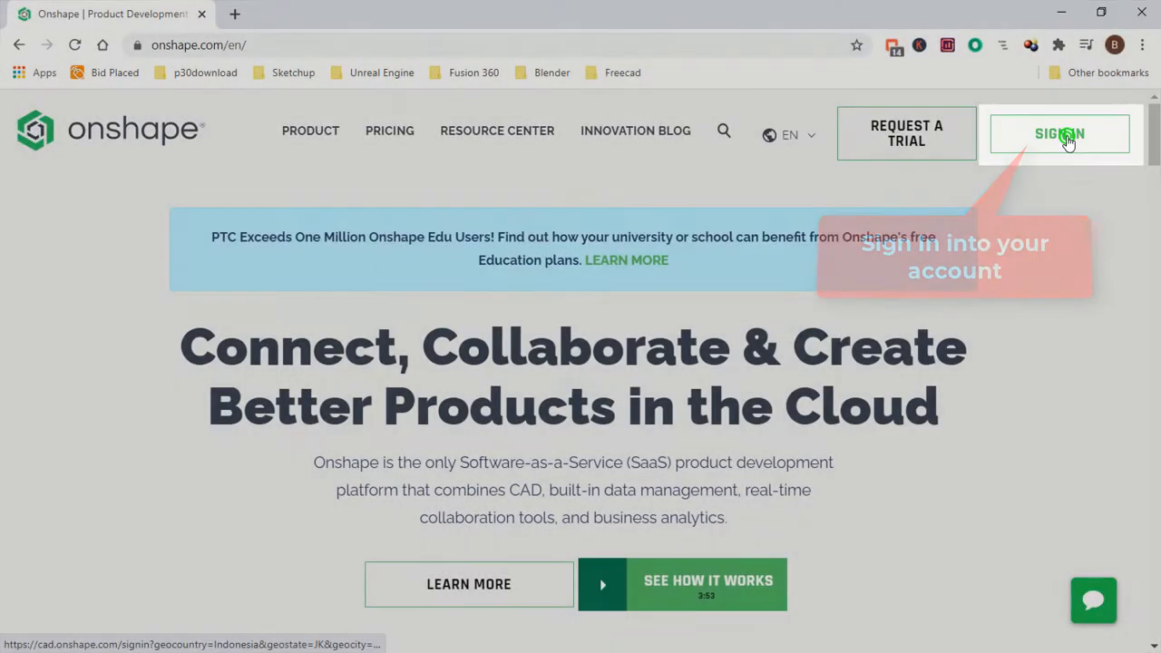
Sign in to the Onshape account.
{"action": "left_click", "coordinate": [1067, 138]}
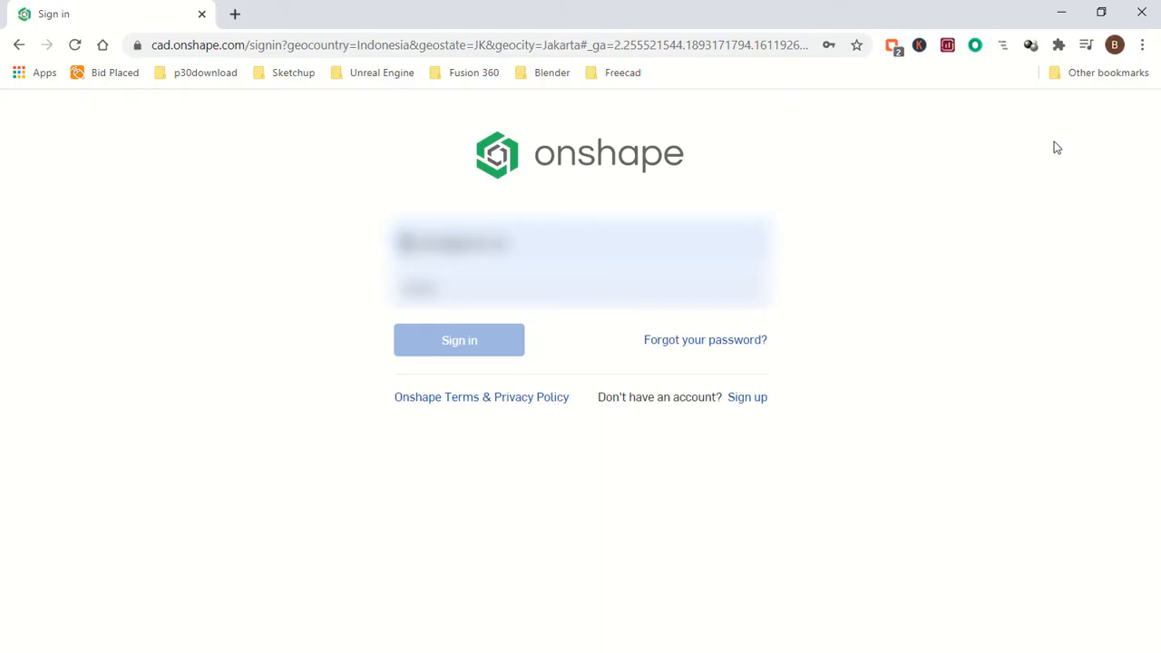
{"action": "left_click", "coordinate": [467, 341]}
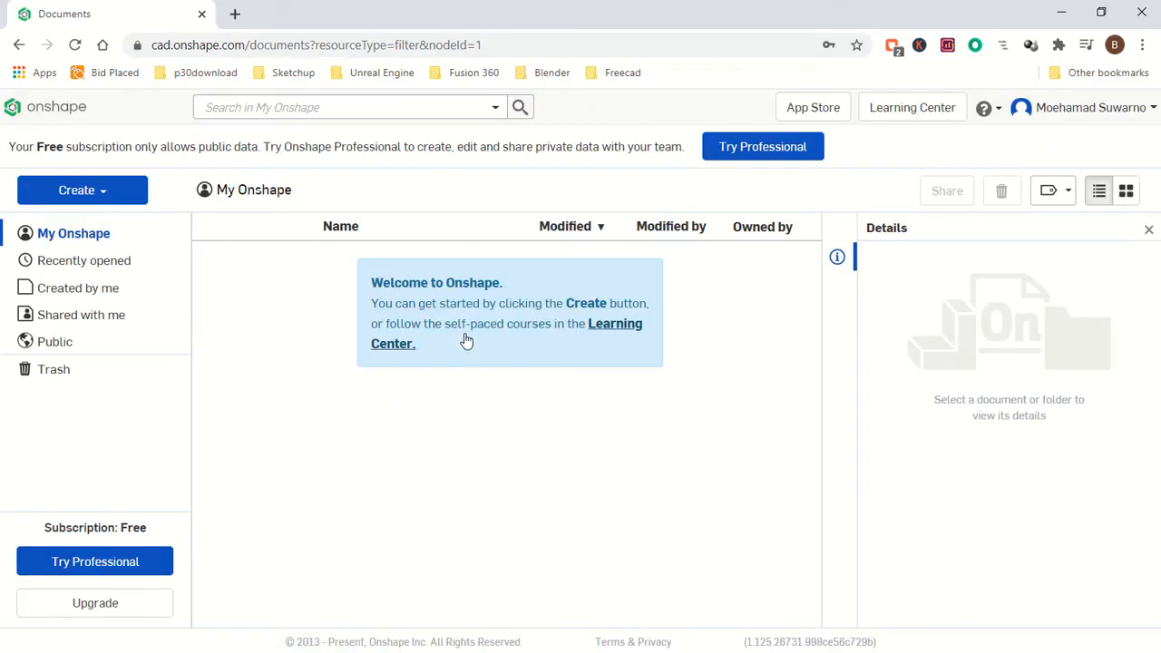
Create a new public document named Onshape Guide.
{"action": "left_click", "coordinate": [96, 194]}
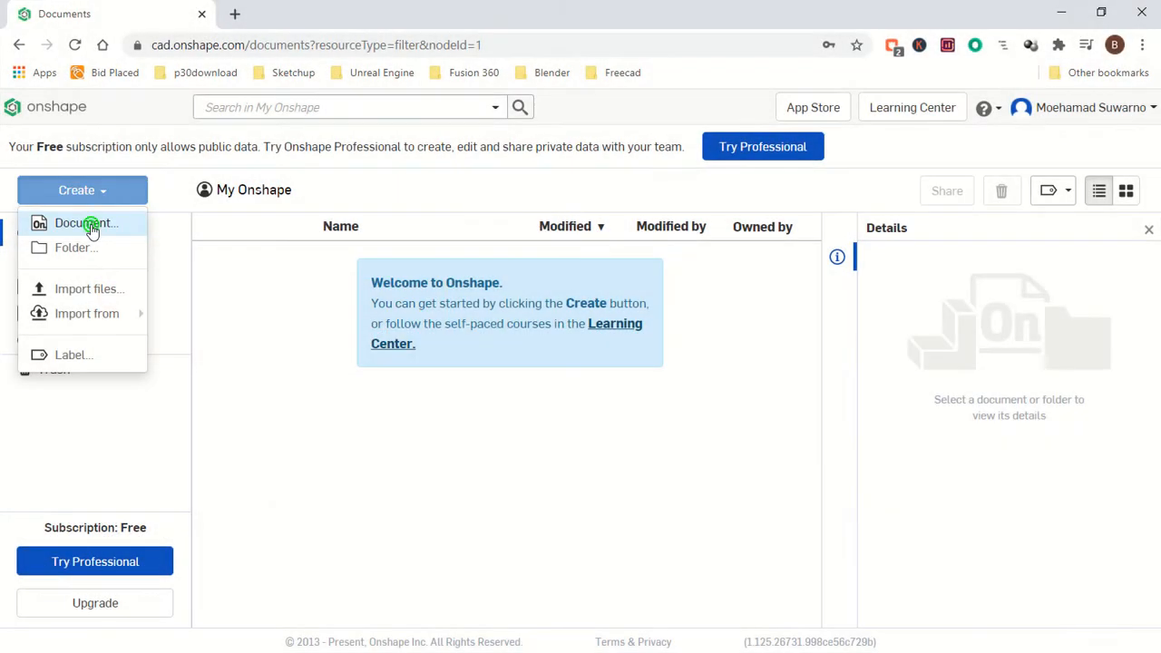
{"action": "left_click", "coordinate": [84, 223]}
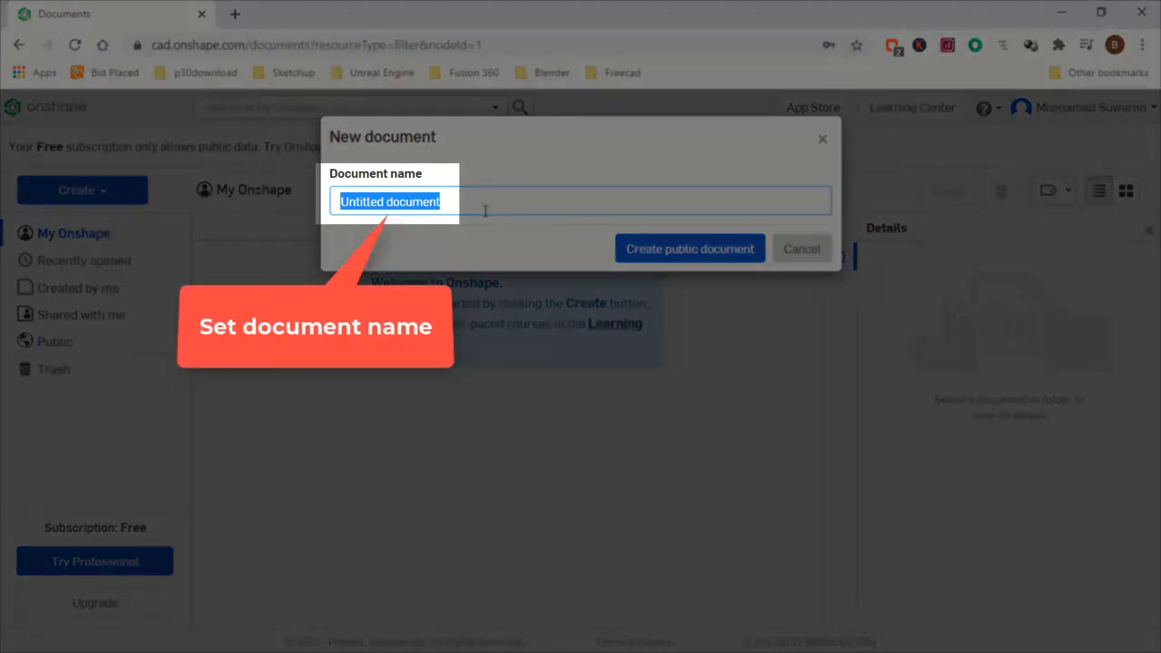
{"action": "type", "text": "Onshape Guide"}
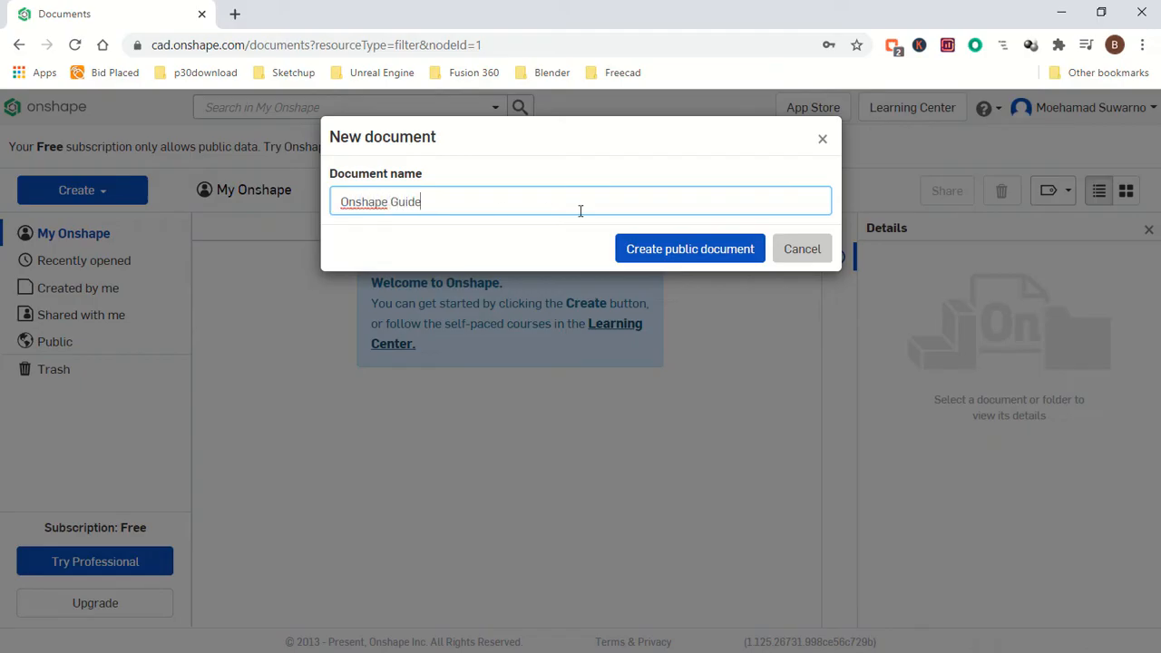
{"action": "left_click", "coordinate": [675, 249]}
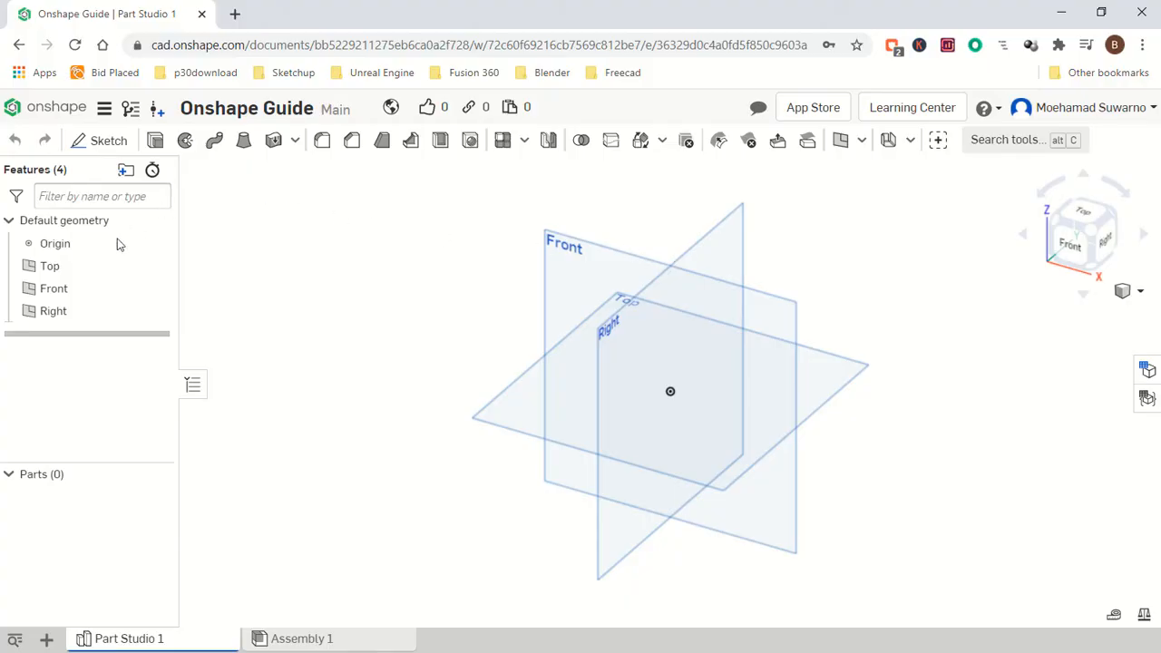
Hide the Top, Front and Right default planes.
{"action": "mouse_move", "coordinate": [83, 272]}
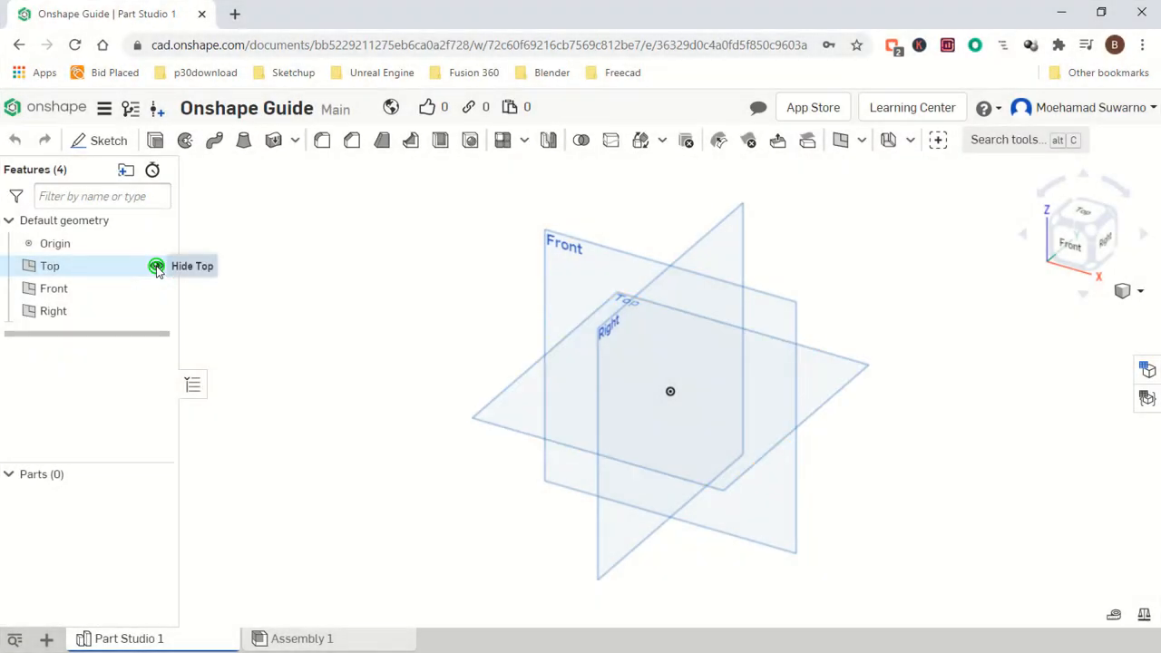
{"action": "left_click", "coordinate": [156, 266]}
{"action": "left_click", "coordinate": [157, 290]}
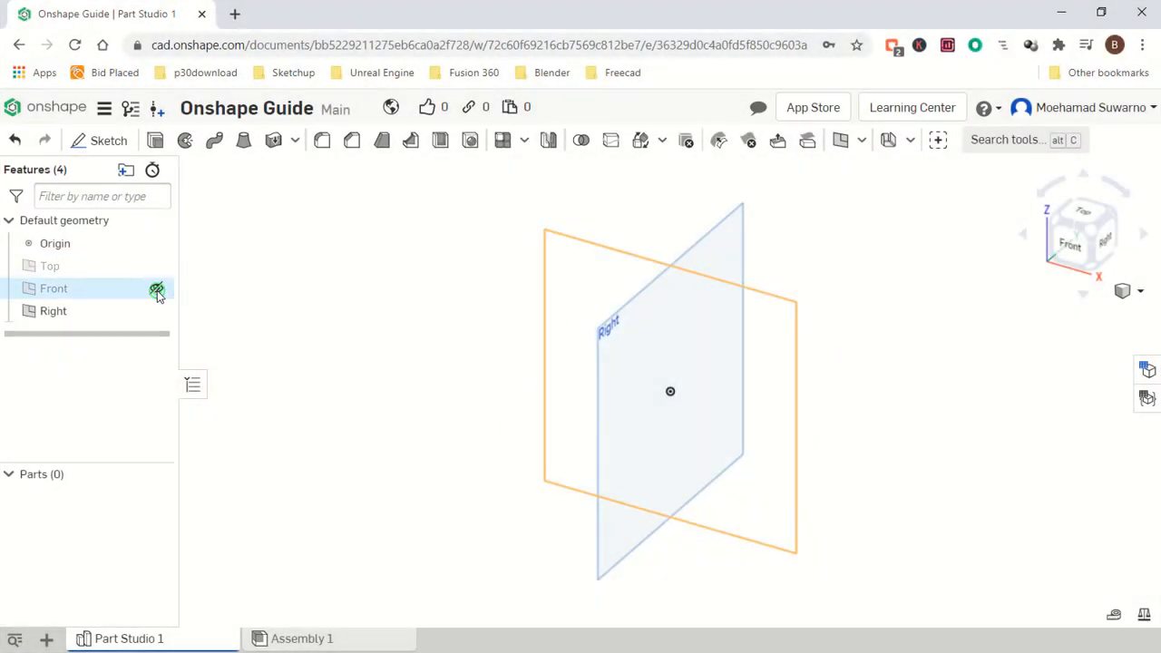
{"action": "left_click", "coordinate": [158, 311]}
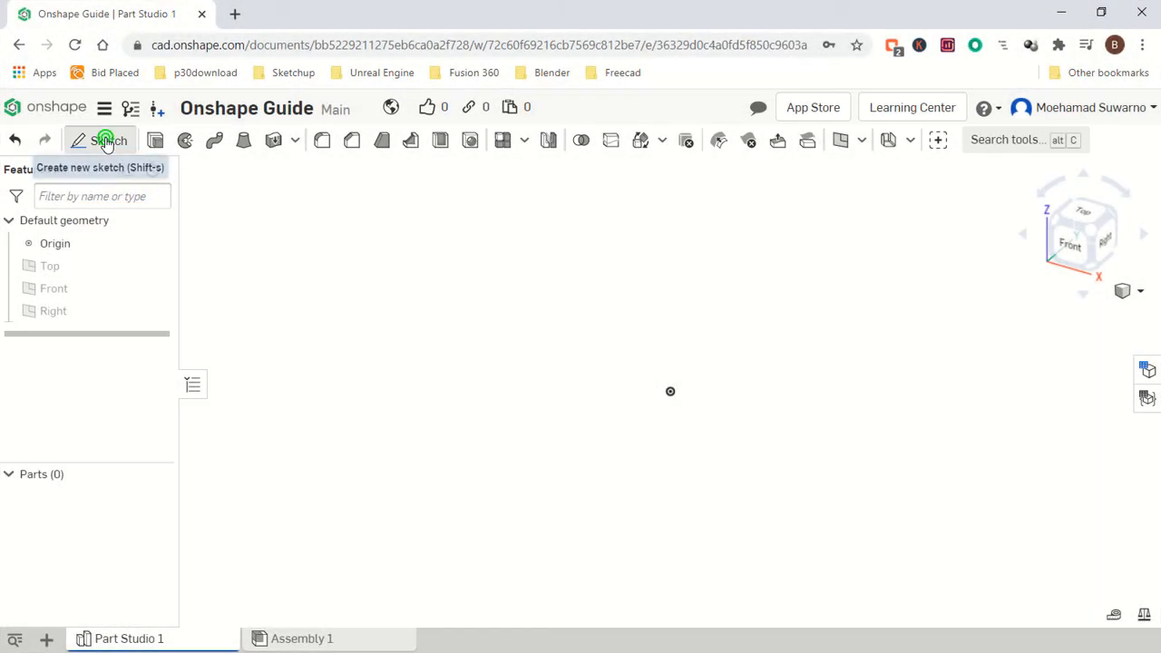
Start a new sketch on the Top plane and look at it from the top.
{"action": "left_click", "coordinate": [107, 142]}
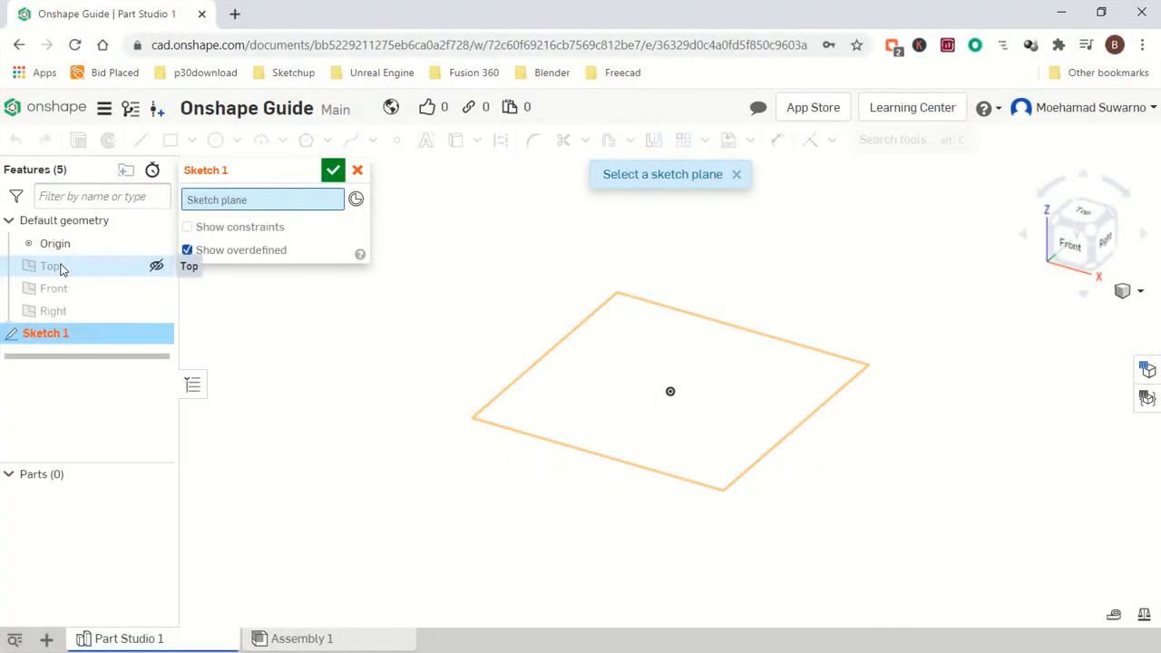
{"action": "left_click", "coordinate": [58, 265]}
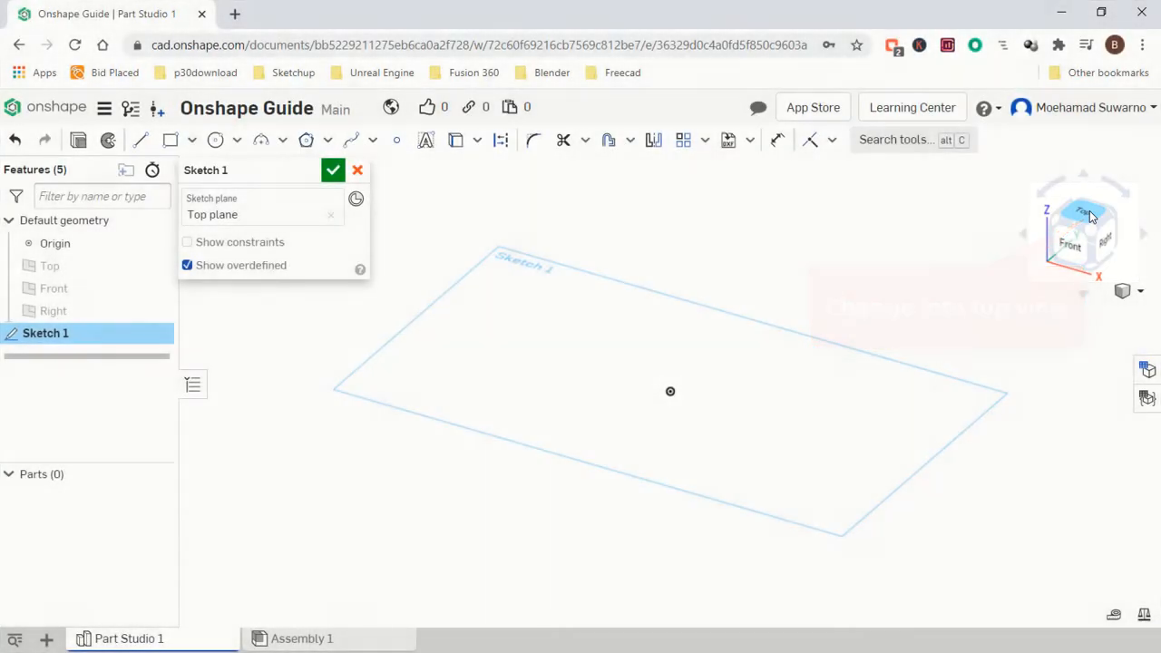
{"action": "left_click", "coordinate": [1090, 216]}
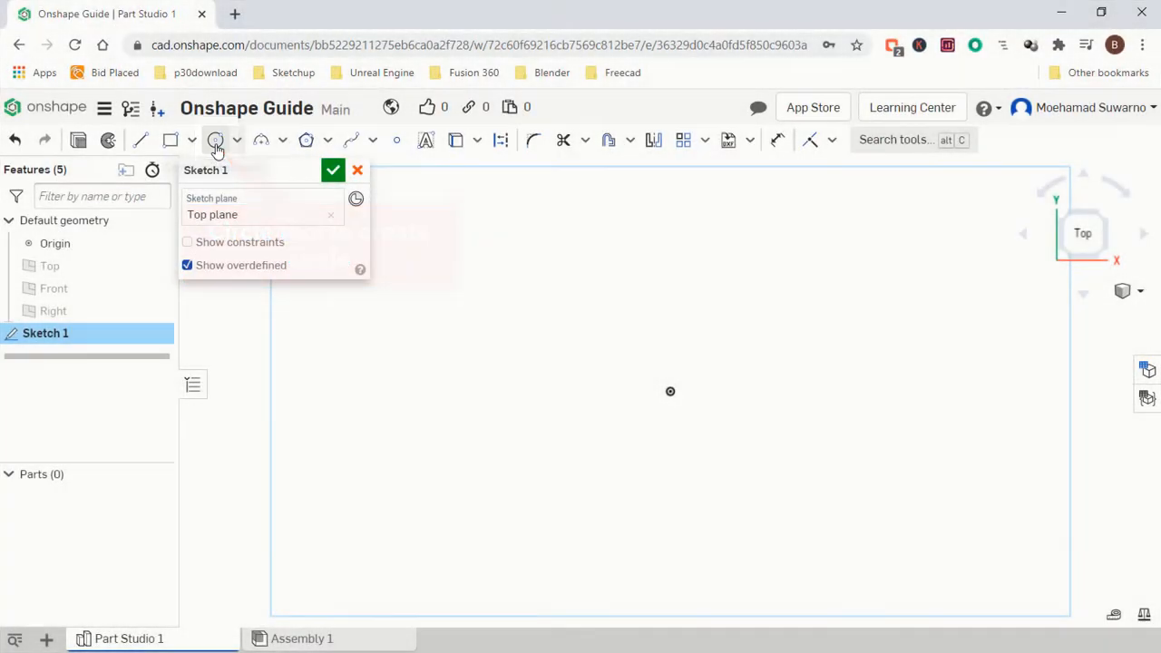
Draw three circles in a horizontal row, about 37, 42 and 36 mm in diameter.
{"action": "left_click", "coordinate": [216, 143]}
{"action": "left_click", "coordinate": [519, 327]}
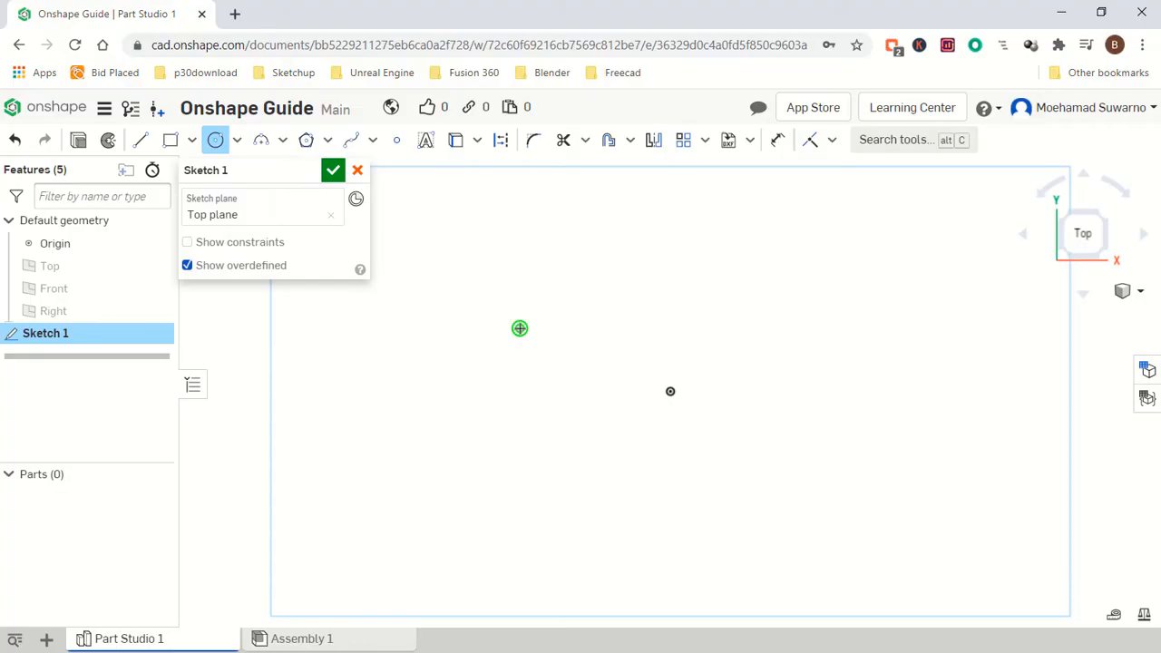
{"action": "left_click", "coordinate": [558, 358]}
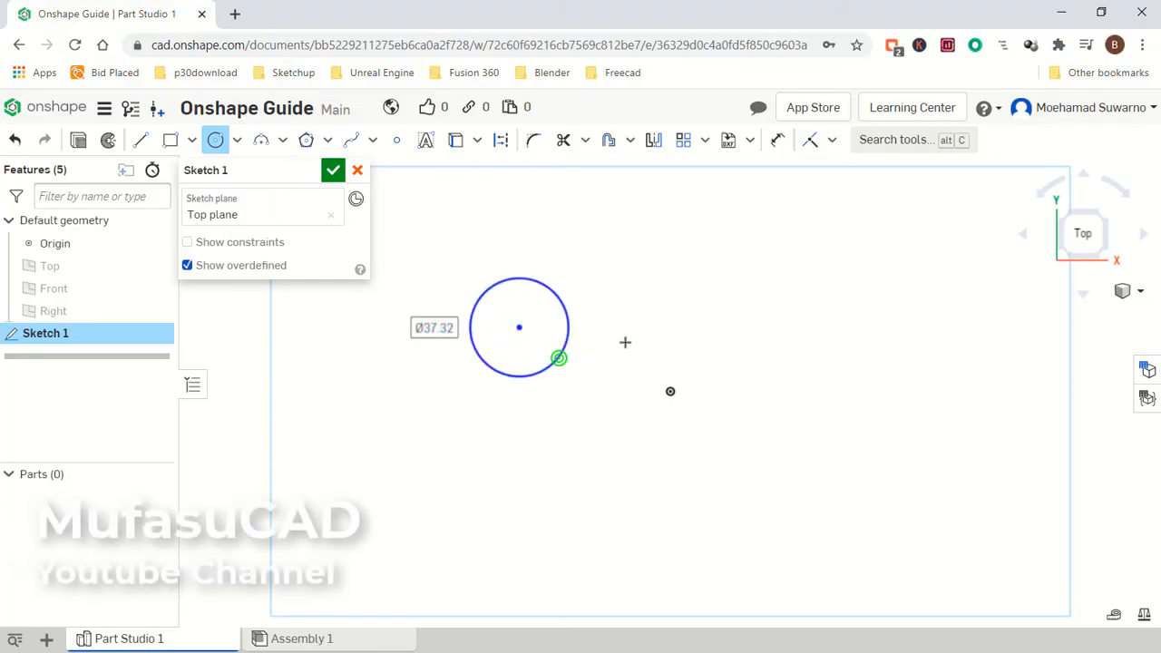
{"action": "left_click", "coordinate": [695, 326]}
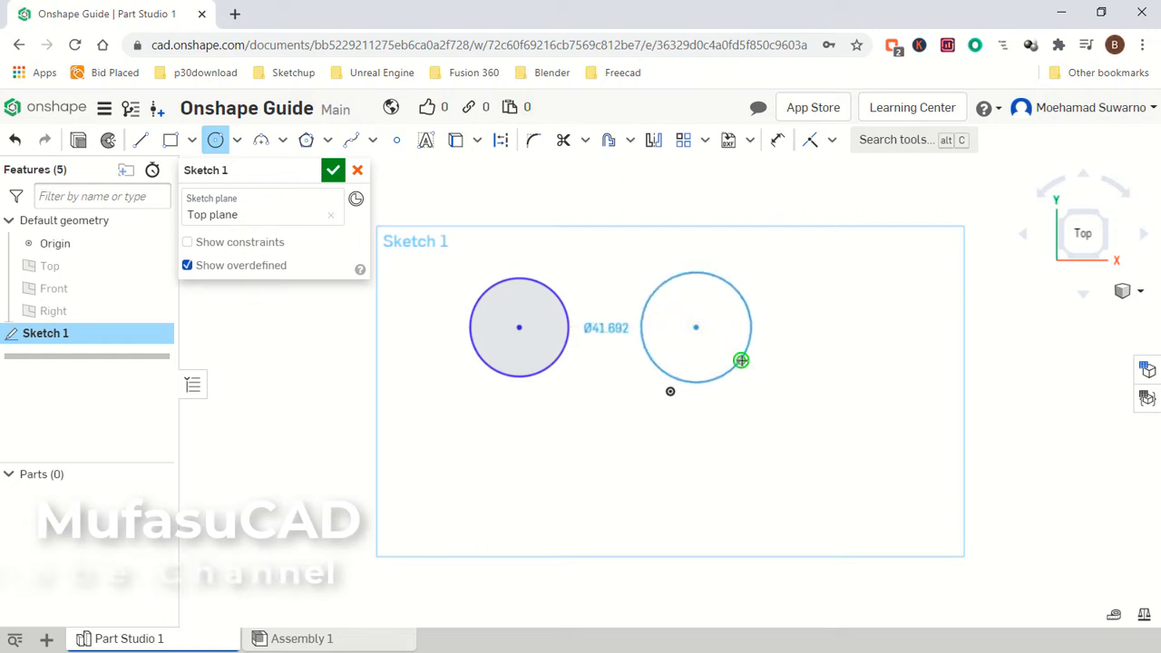
{"action": "left_click", "coordinate": [739, 359]}
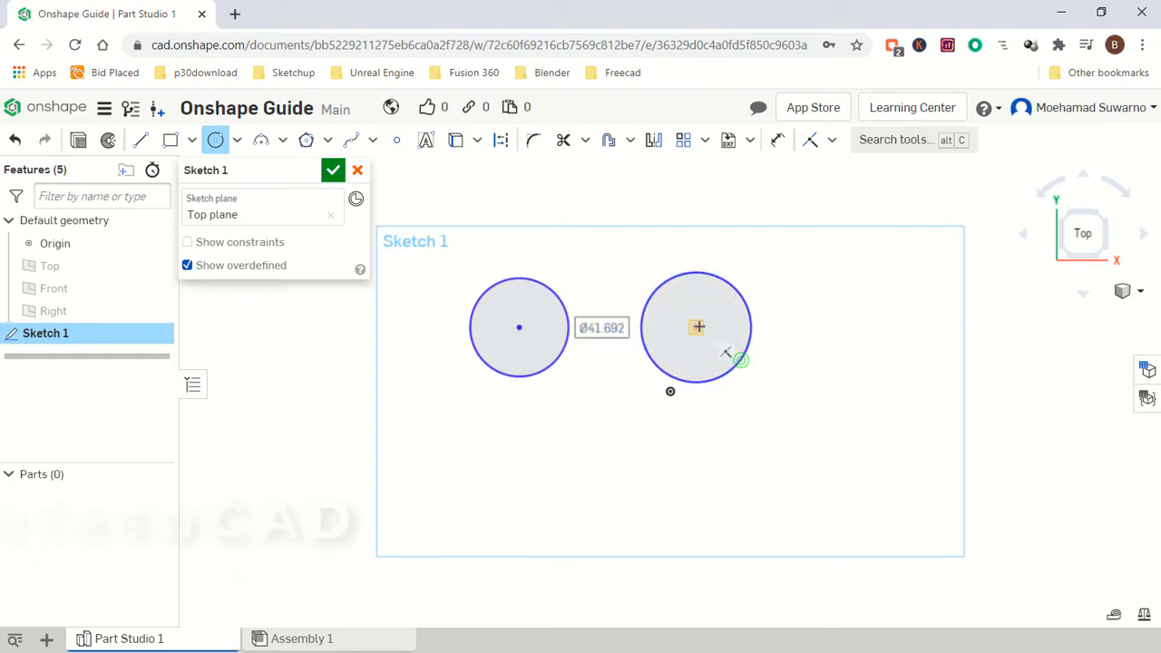
{"action": "left_click", "coordinate": [832, 326]}
{"action": "left_click", "coordinate": [852, 370]}
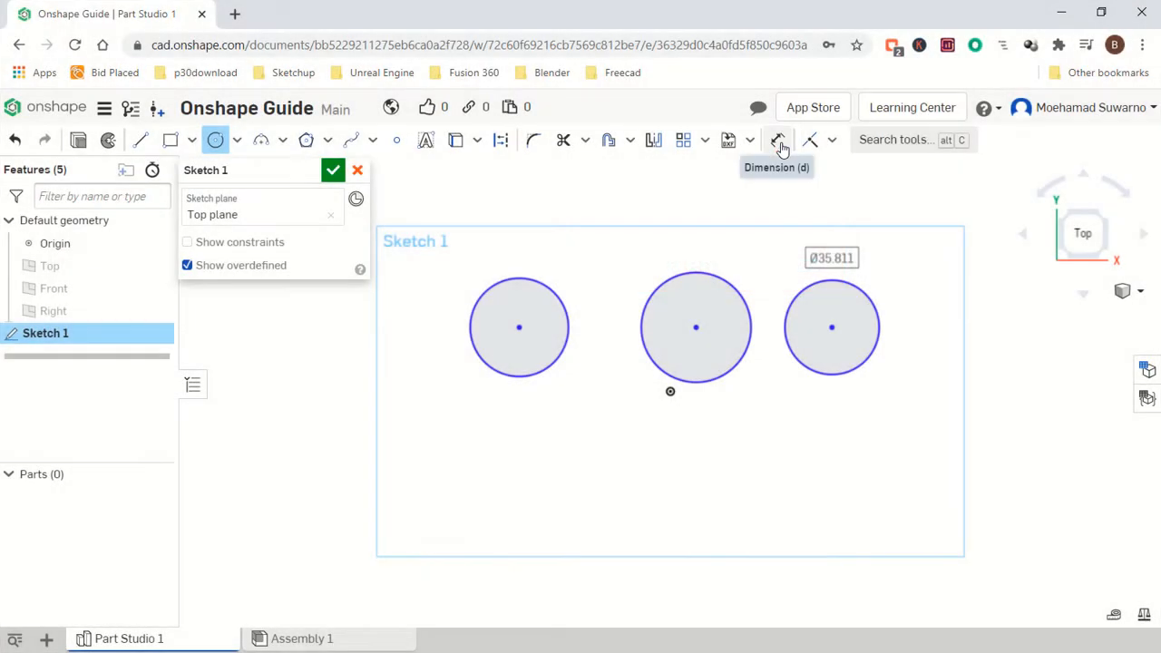
Dimension the distance between the centres of the first and middle circles as 50 mm.
{"action": "left_click", "coordinate": [780, 141]}
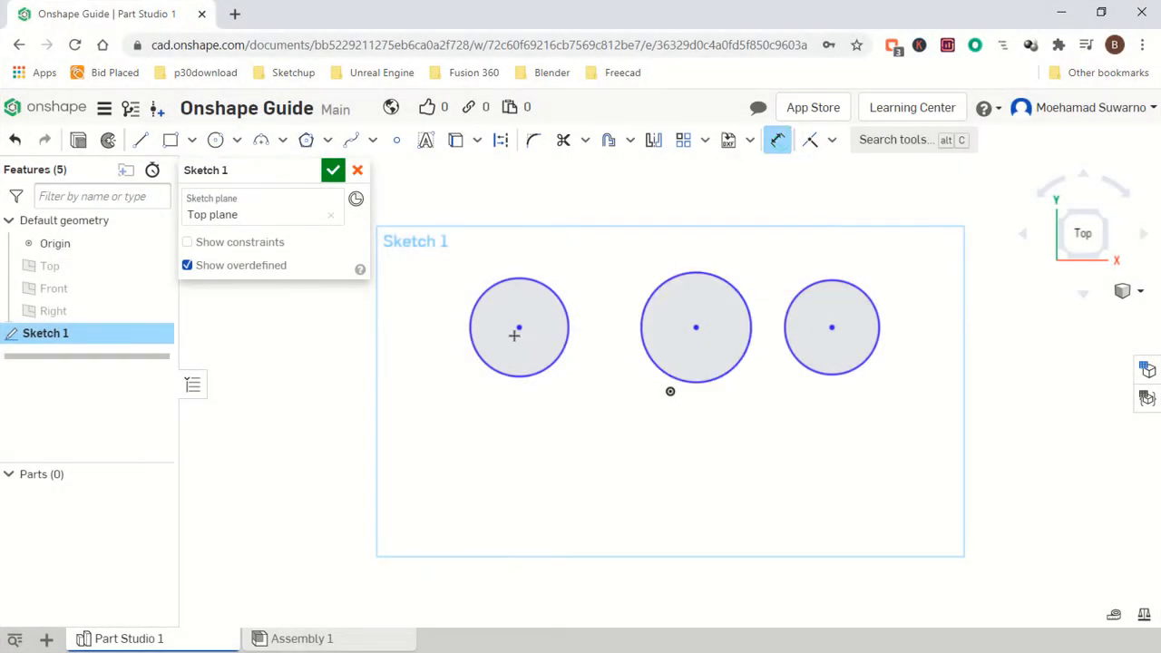
{"action": "left_click", "coordinate": [696, 328]}
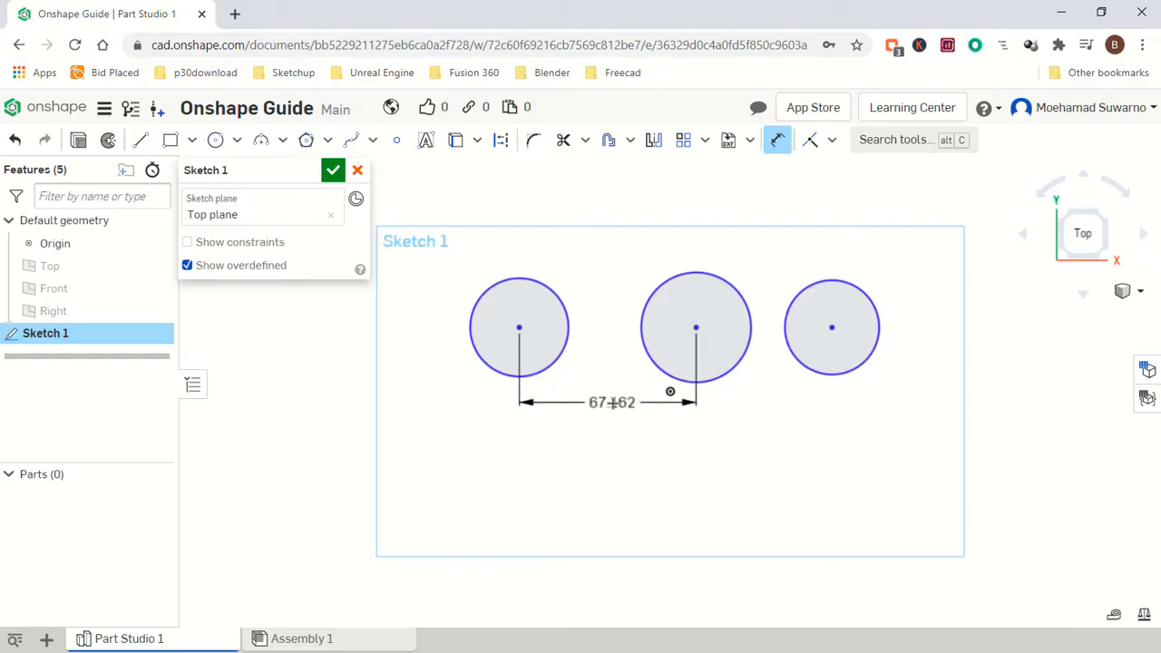
{"action": "left_click", "coordinate": [612, 402]}
{"action": "type", "text": "5"}
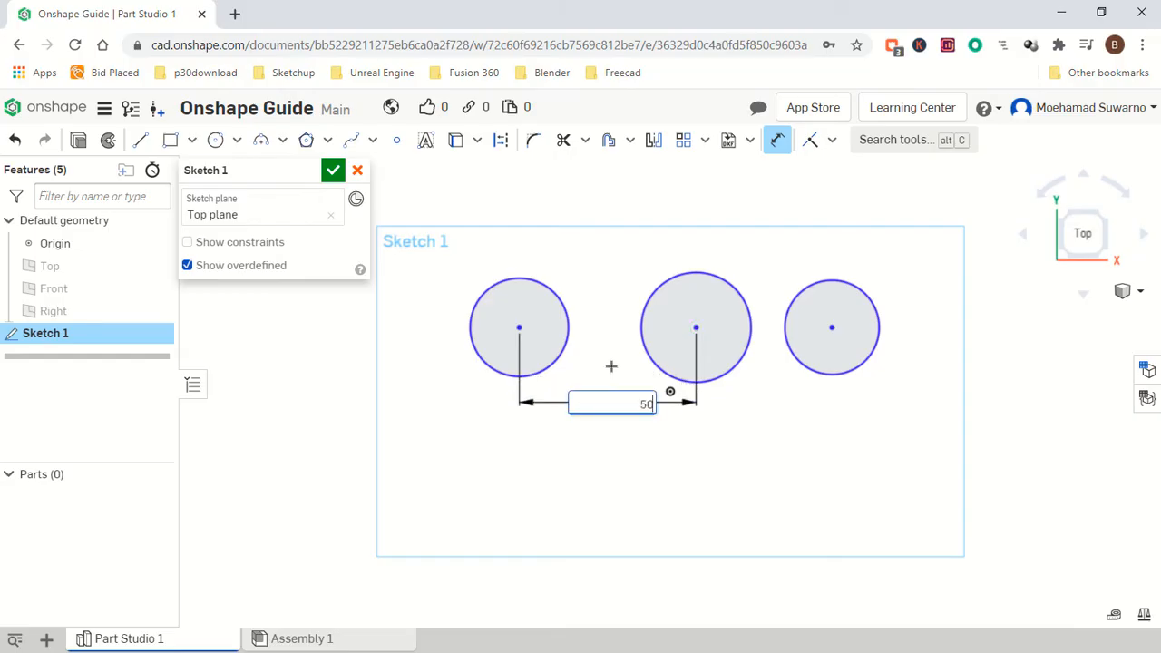
{"action": "type", "text": "0"}
{"action": "key", "text": "Return"}
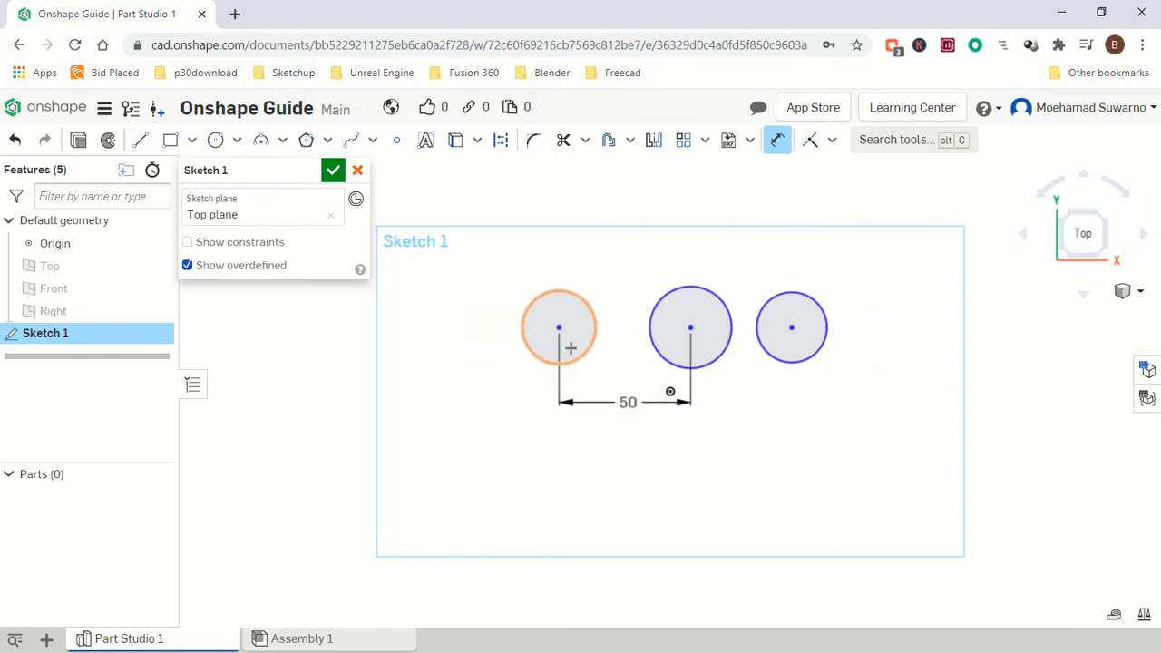
Dimension the distance between the centres of the first and last circles as 100 mm.
{"action": "left_click", "coordinate": [558, 325]}
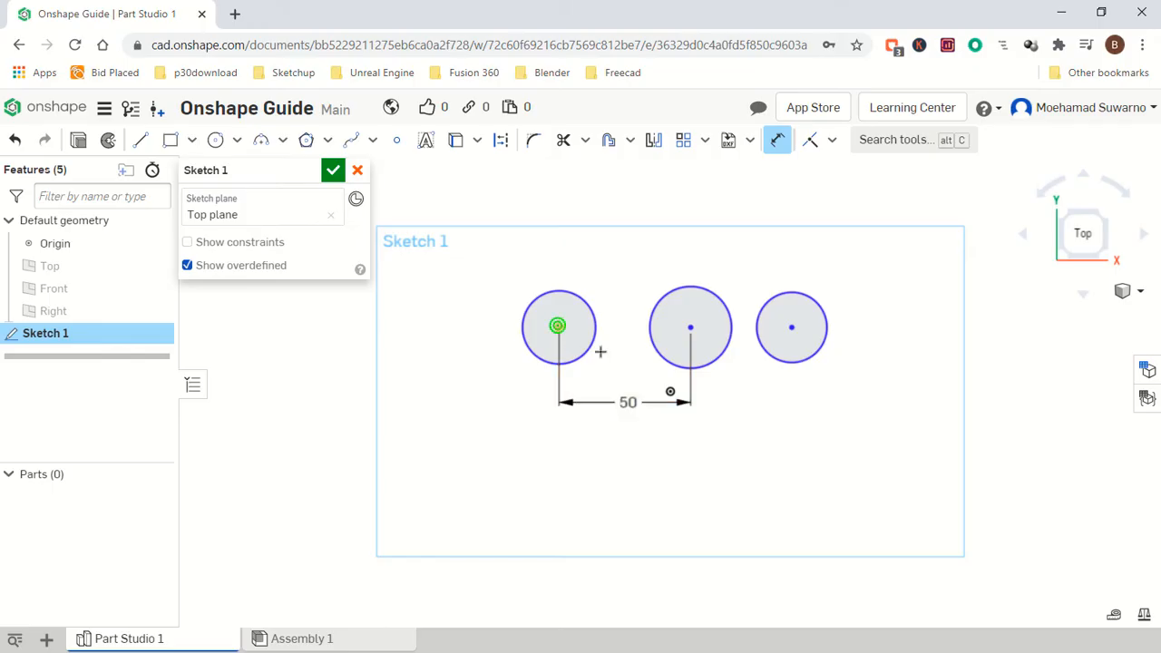
{"action": "left_click", "coordinate": [791, 327]}
{"action": "left_click", "coordinate": [757, 443]}
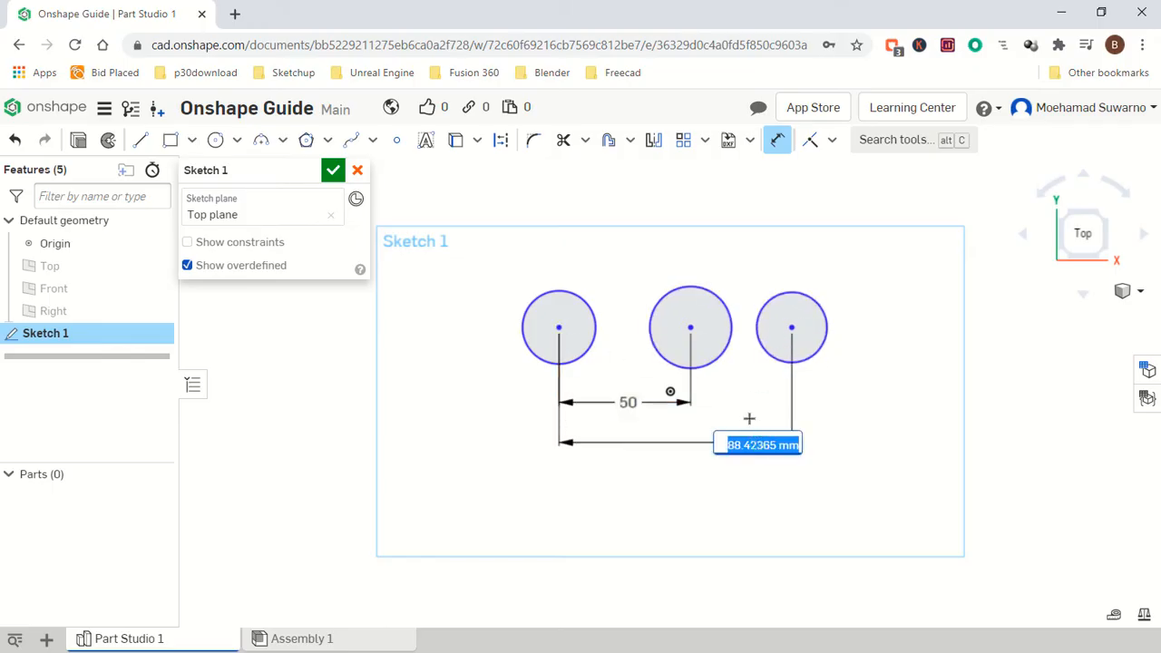
{"action": "type", "text": "100"}
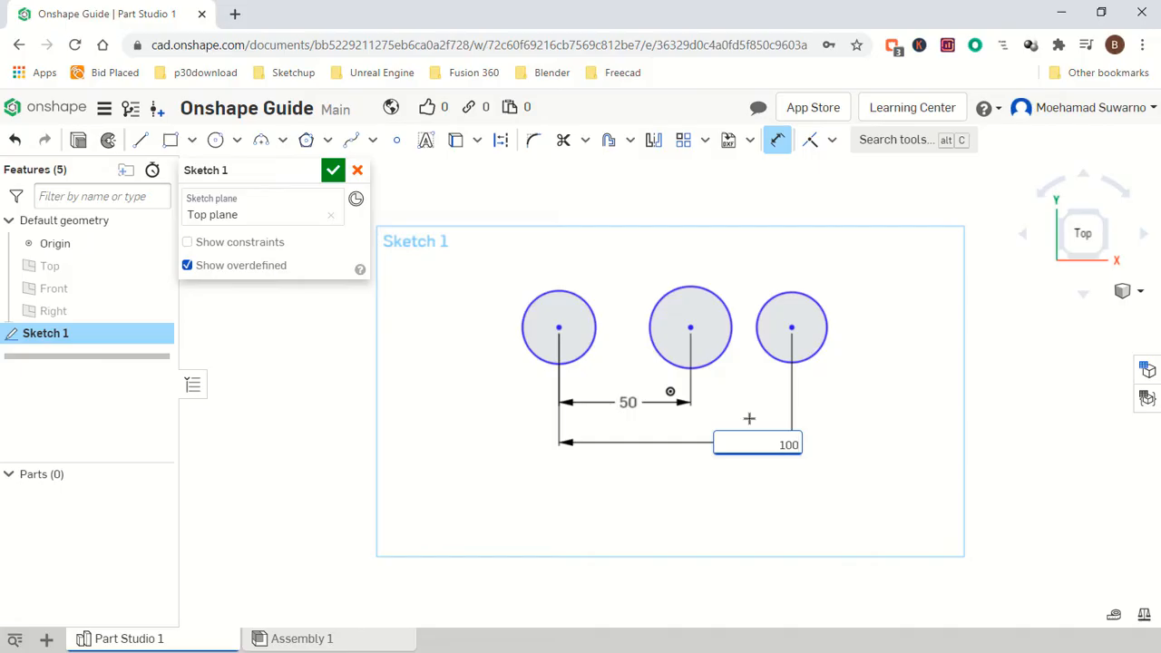
{"action": "key", "text": "Return"}
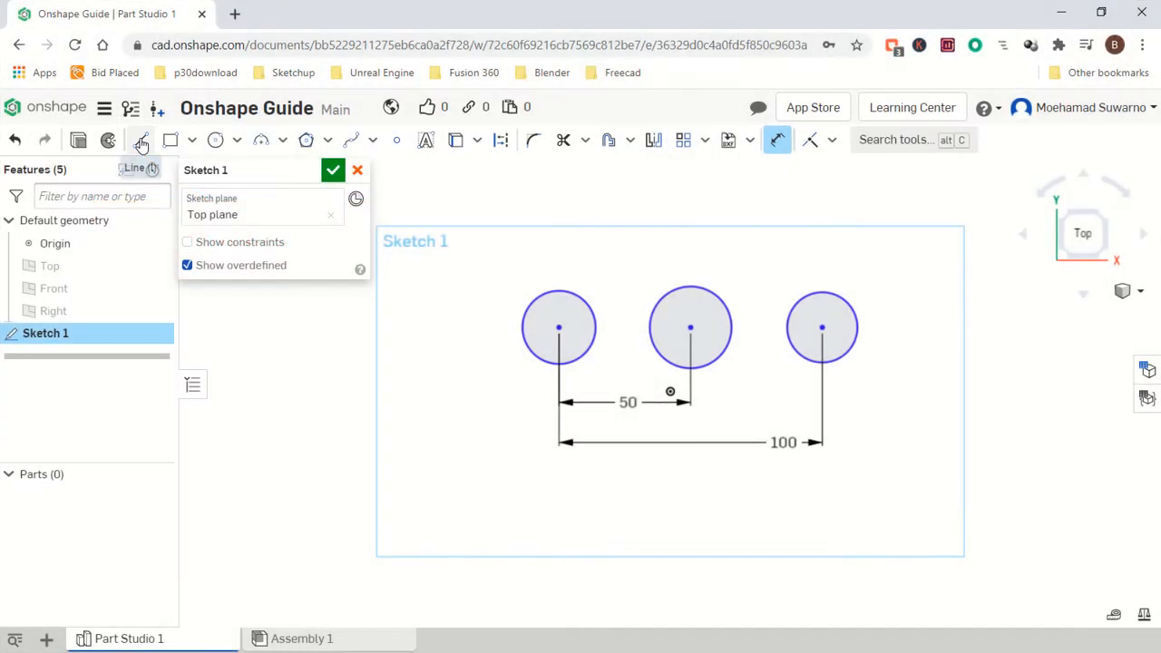
Draw a line from the first circle's centre to the last circle's centre.
{"action": "left_click", "coordinate": [141, 142]}
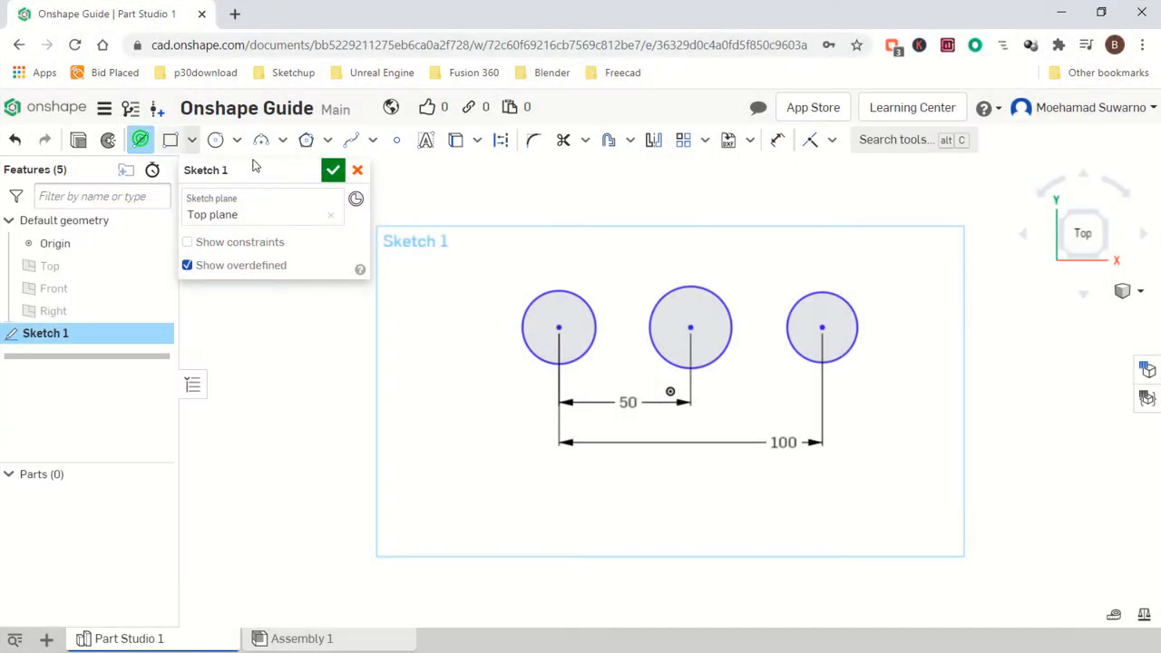
{"action": "left_click", "coordinate": [559, 325]}
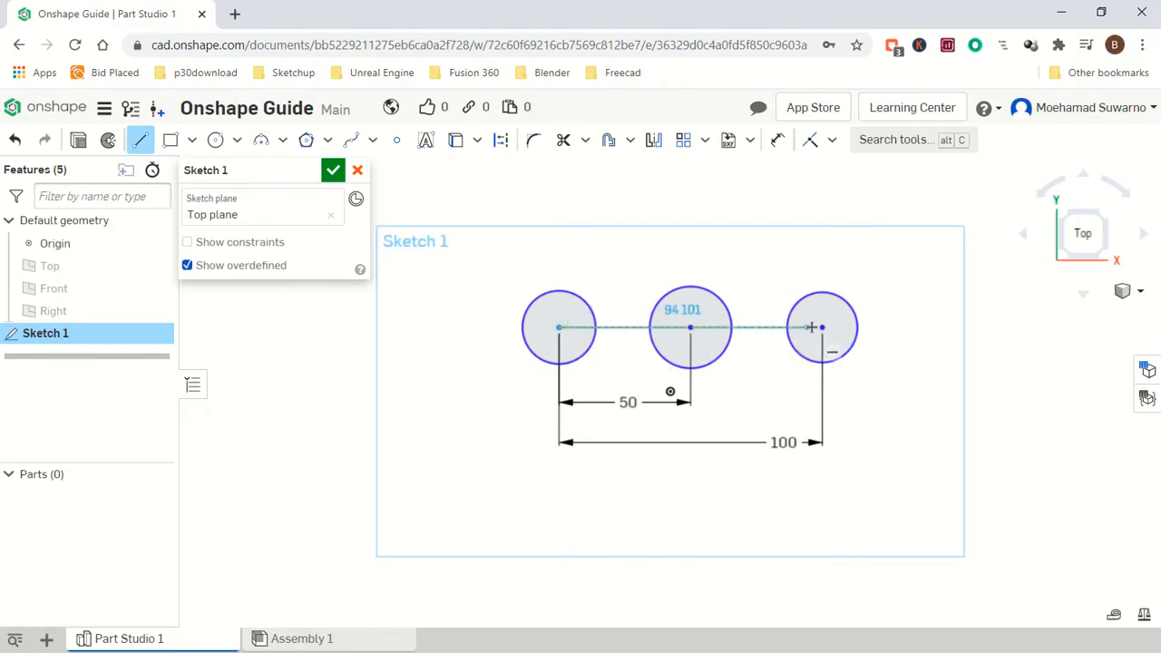
{"action": "left_click", "coordinate": [805, 333]}
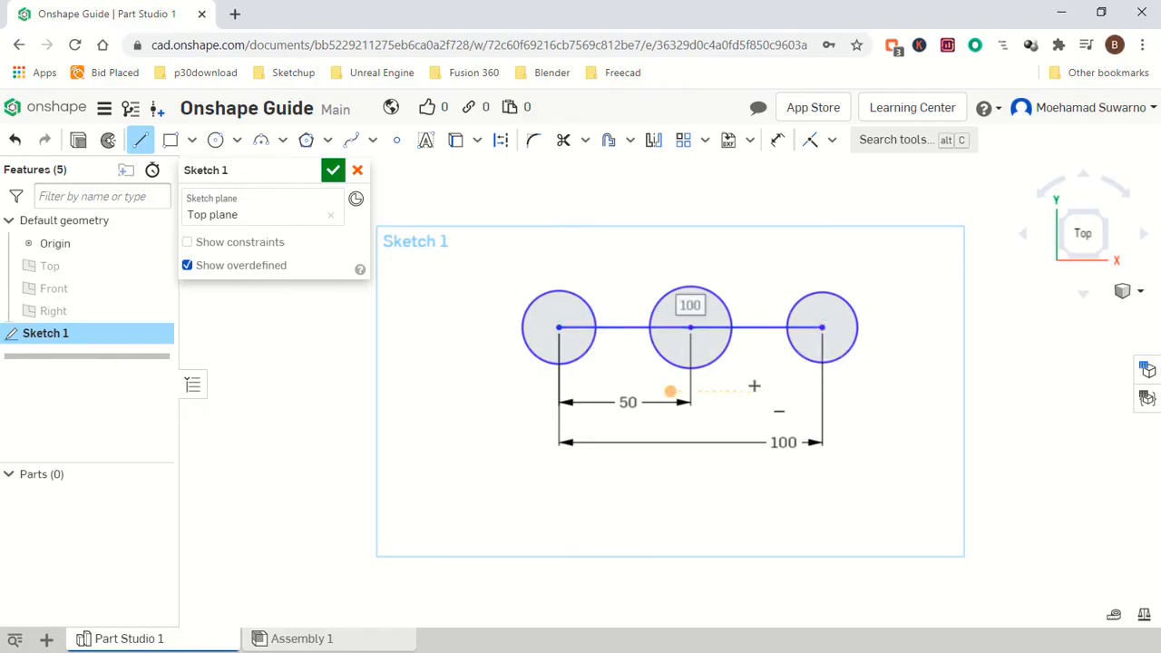
Dimension the first circle's diameter as 30 mm.
{"action": "left_click", "coordinate": [775, 142]}
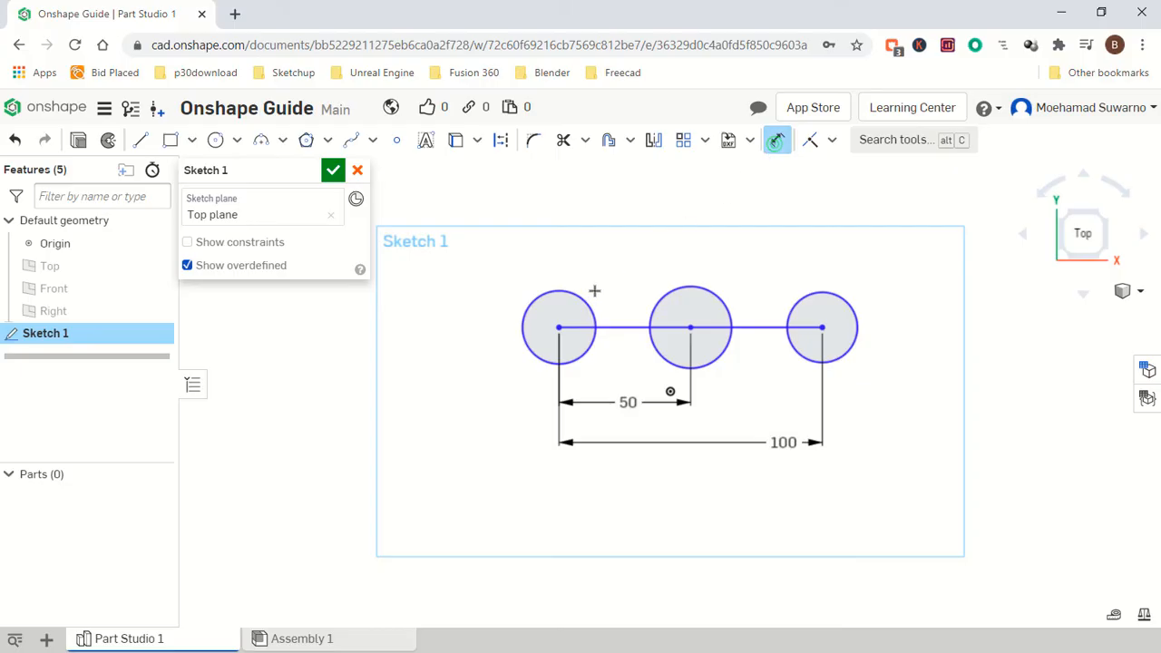
{"action": "left_click", "coordinate": [571, 291]}
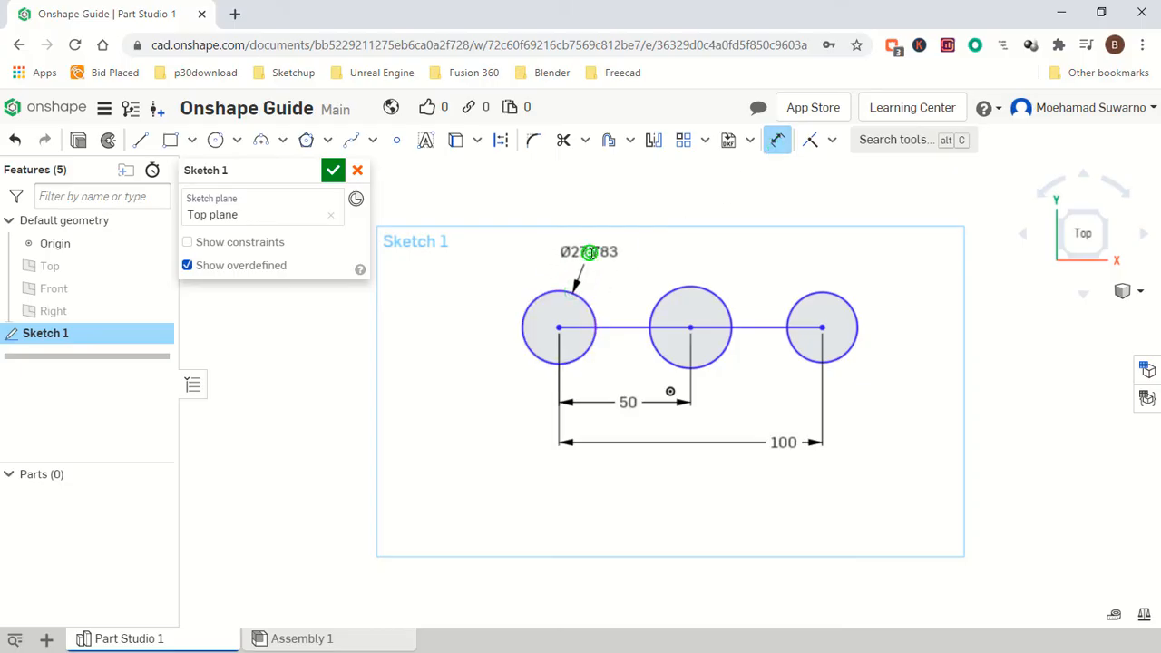
{"action": "left_click", "coordinate": [590, 253]}
{"action": "type", "text": "30"}
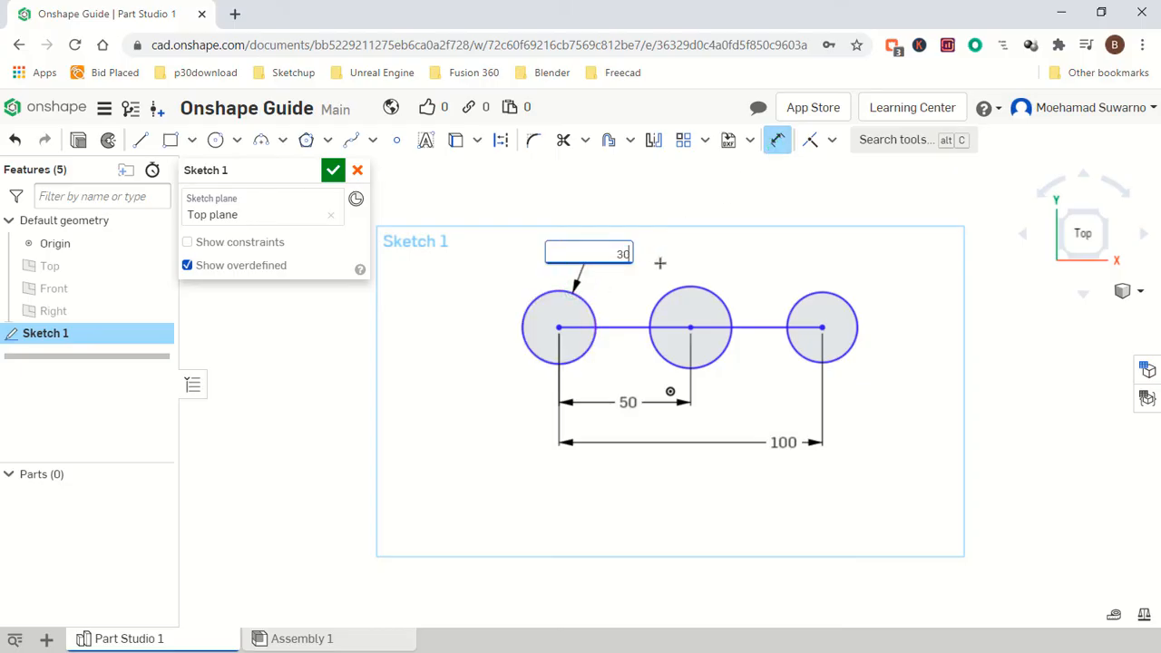
{"action": "key", "text": "Return"}
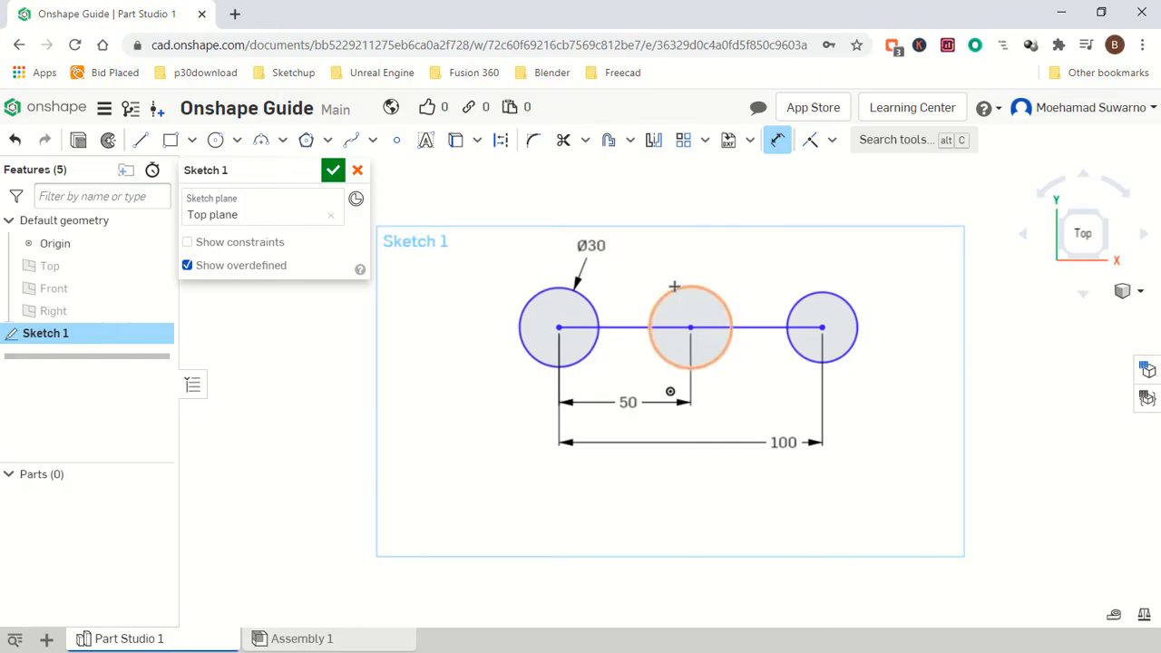
Dimension the middle circle's diameter as 25 mm.
{"action": "left_click", "coordinate": [674, 286]}
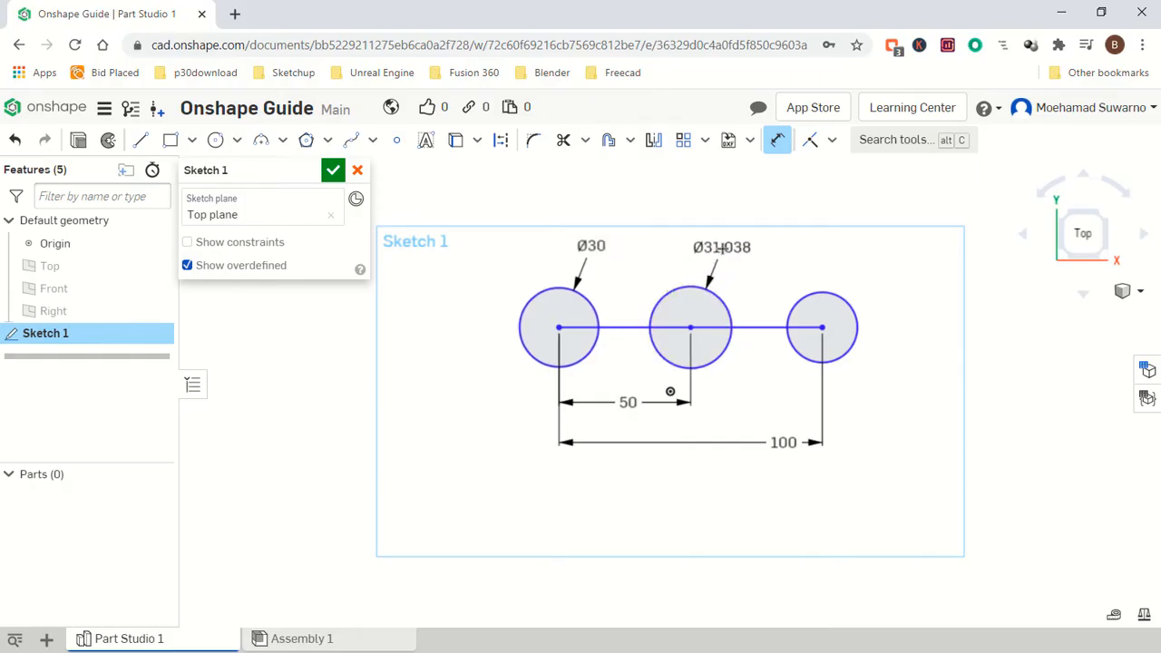
{"action": "left_click", "coordinate": [722, 248]}
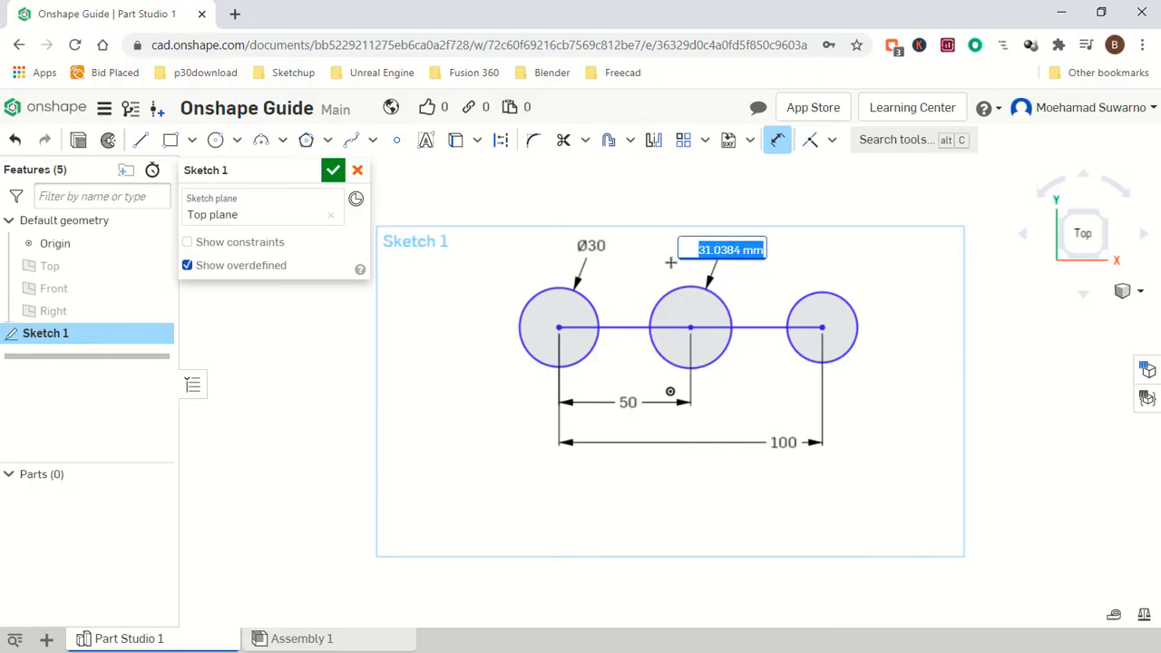
{"action": "type", "text": "25"}
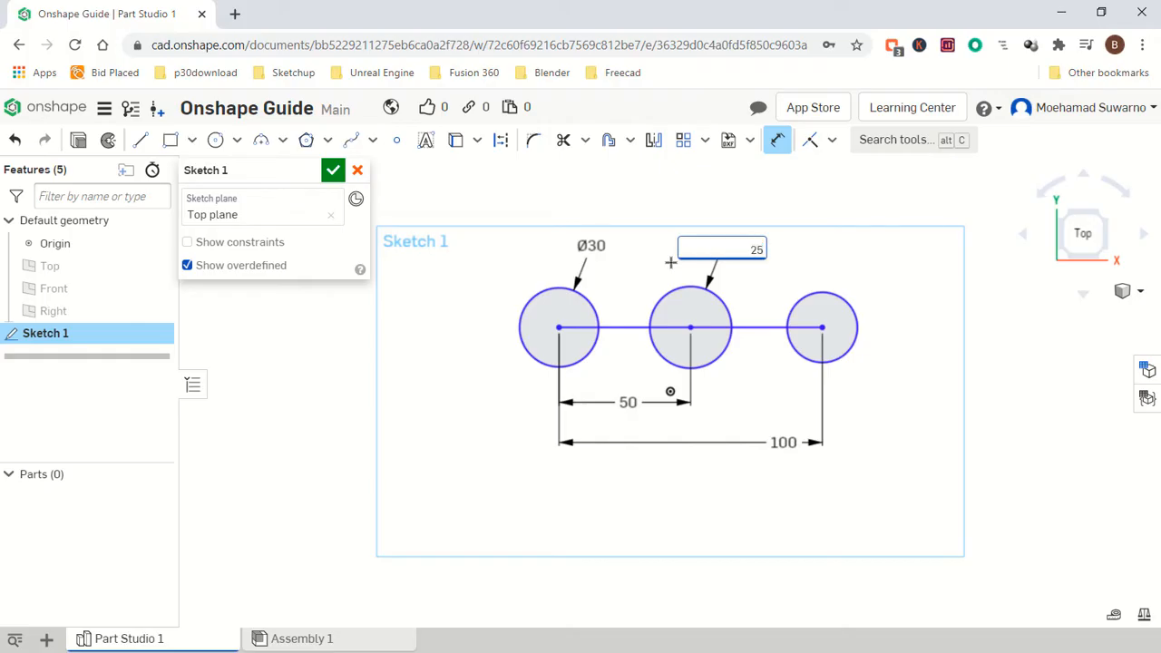
{"action": "key", "text": "Return"}
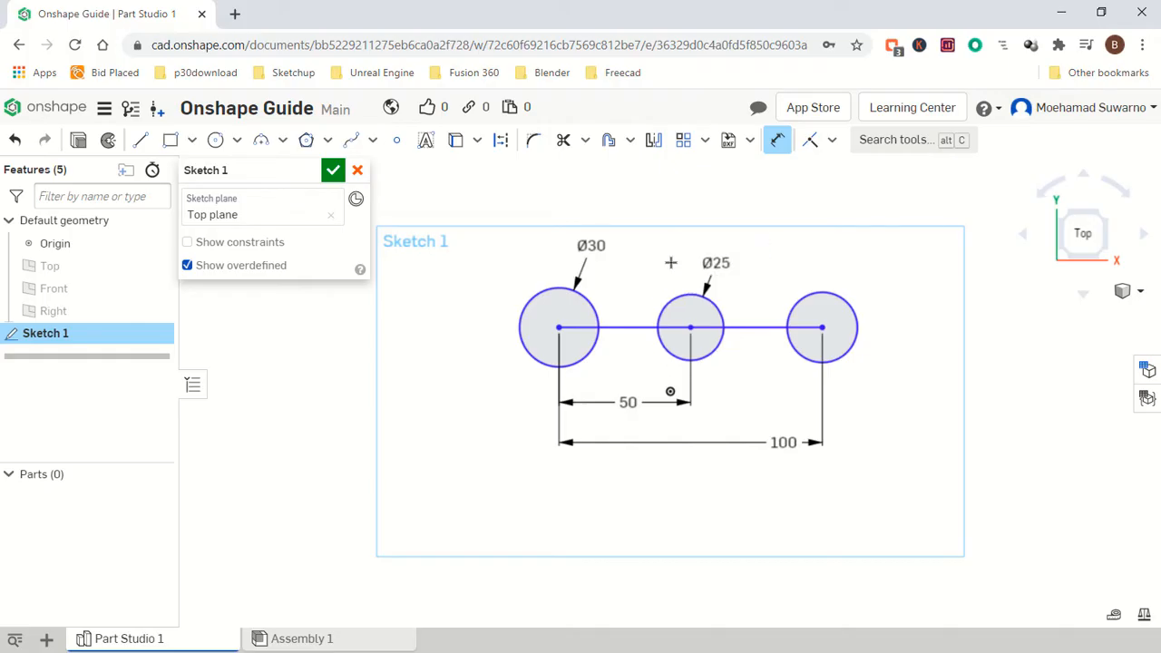
Dimension the last circle's diameter as 30 mm.
{"action": "left_click", "coordinate": [819, 292]}
{"action": "left_click", "coordinate": [859, 247]}
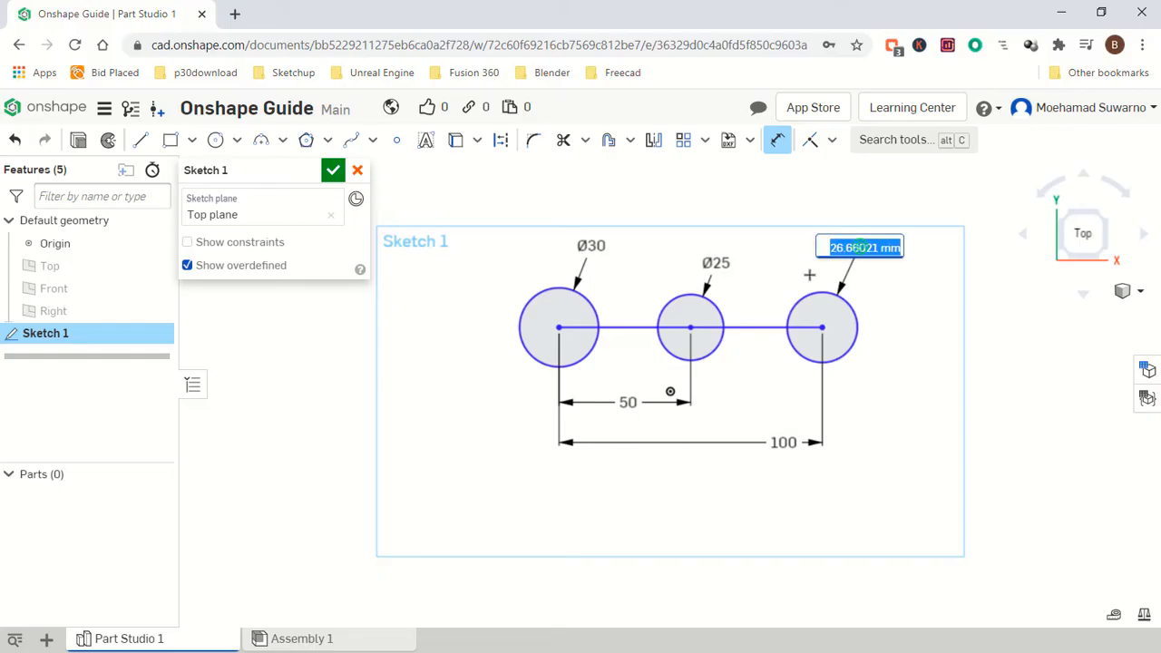
{"action": "type", "text": "30"}
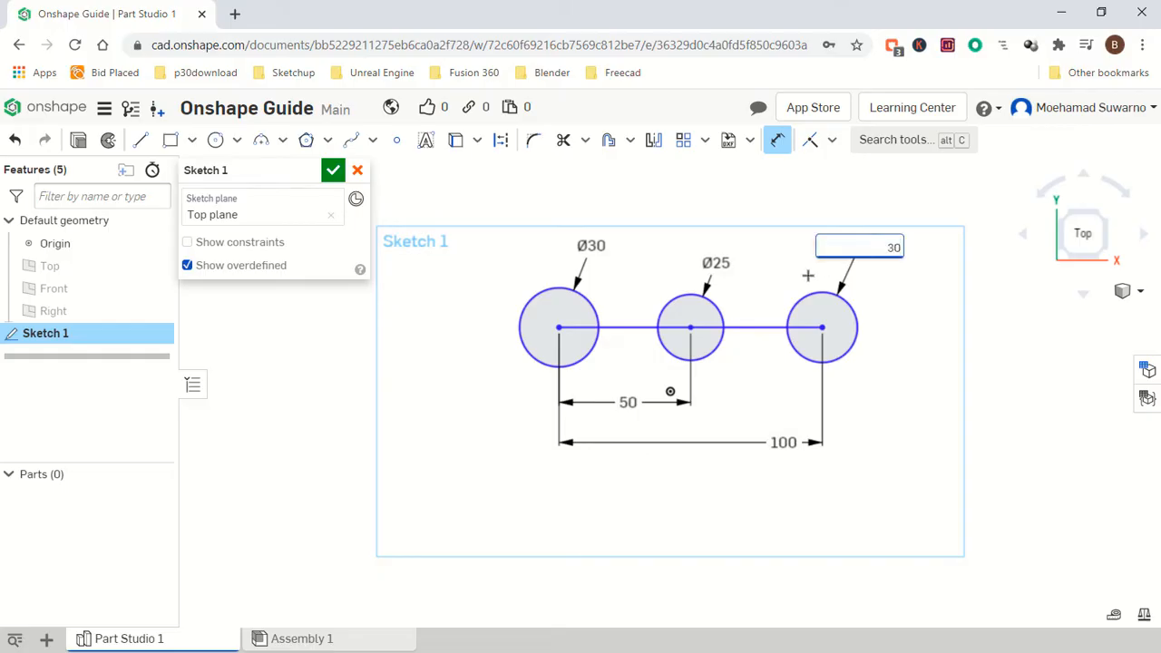
{"action": "key", "text": "Return"}
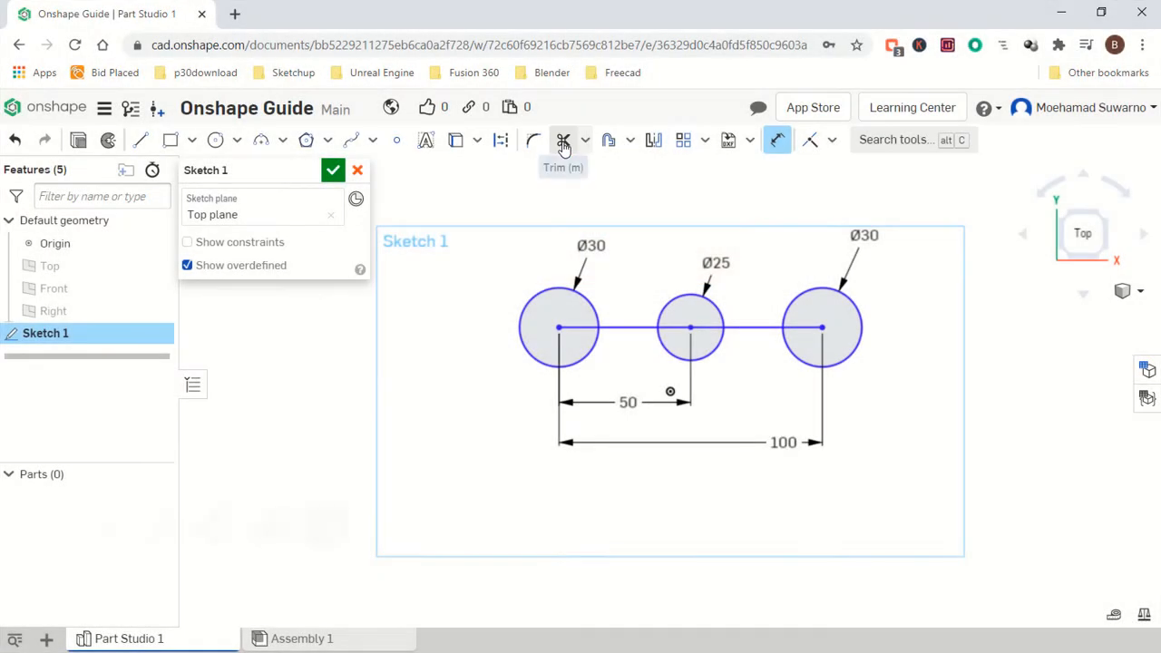
Trim the connecting line inside all three circles and the upper half of the middle circle with the Trim tool.
{"action": "left_click", "coordinate": [563, 143]}
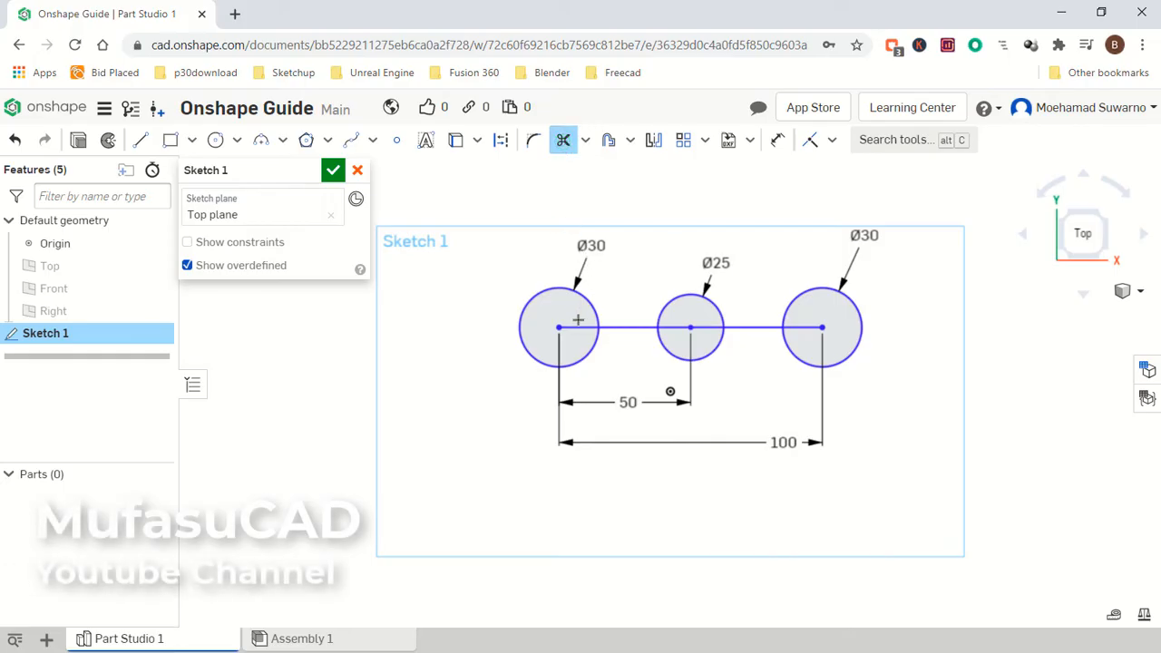
{"action": "left_click", "coordinate": [575, 326]}
{"action": "left_click", "coordinate": [803, 327]}
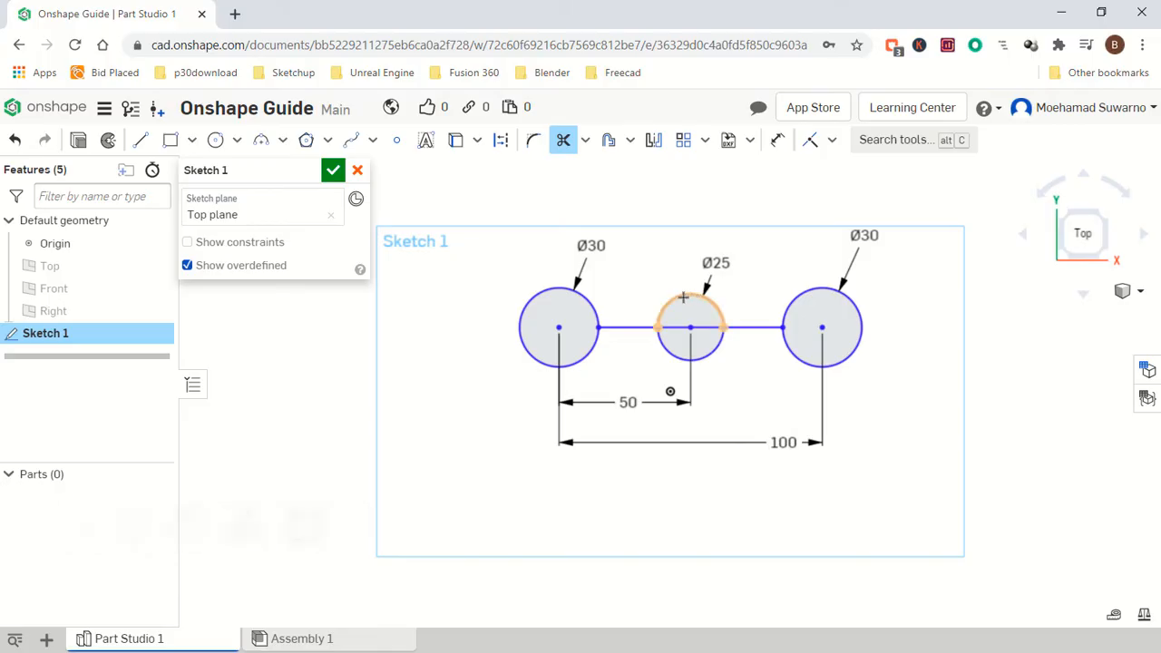
{"action": "left_click", "coordinate": [682, 297]}
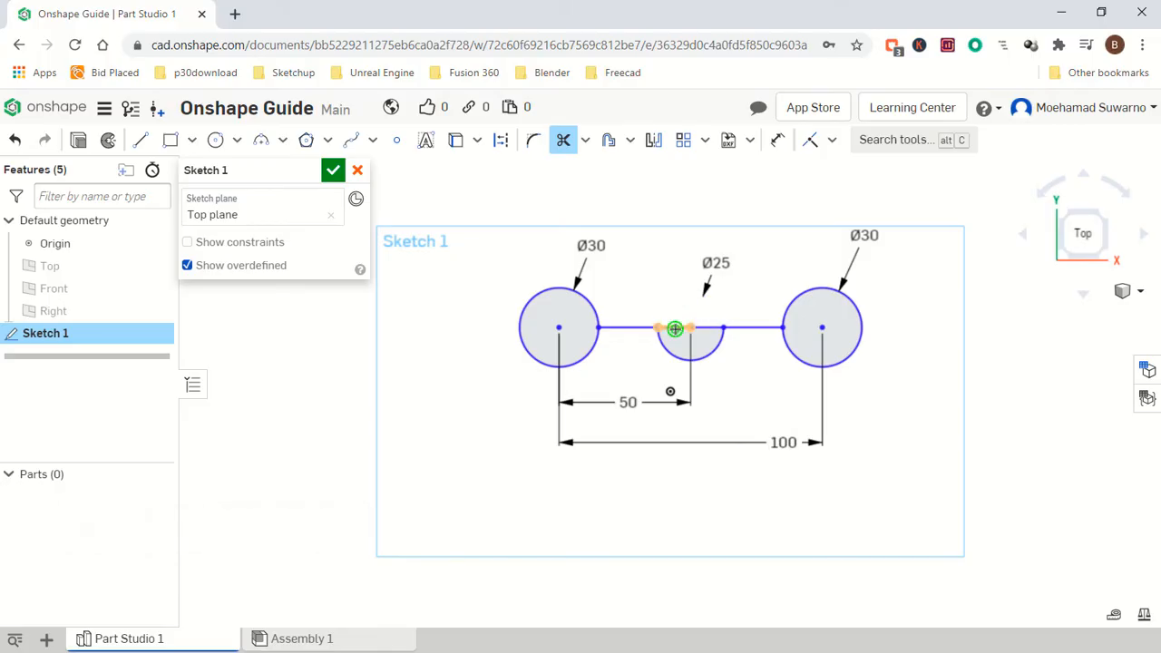
{"action": "left_click", "coordinate": [674, 328]}
{"action": "left_click", "coordinate": [699, 327]}
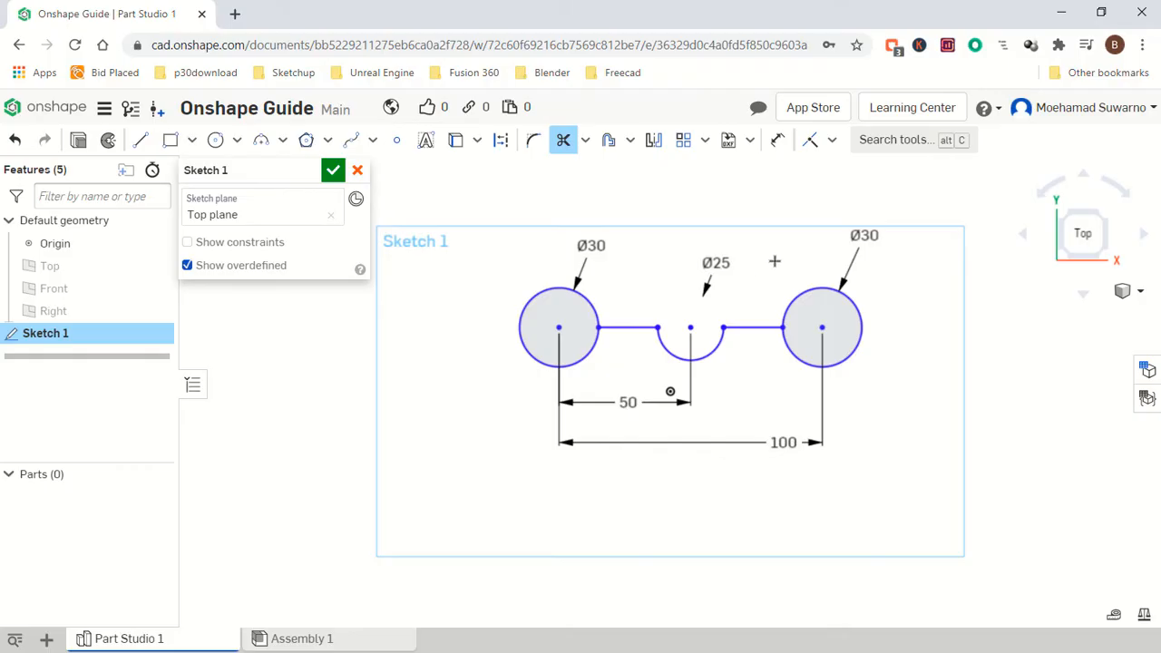
Draw a vertical line about 56 mm tall upward from the left end of the middle arc.
{"action": "right_click_drag", "start_coordinate": [773, 267], "coordinate": [767, 287]}
{"action": "left_click", "coordinate": [1086, 248]}
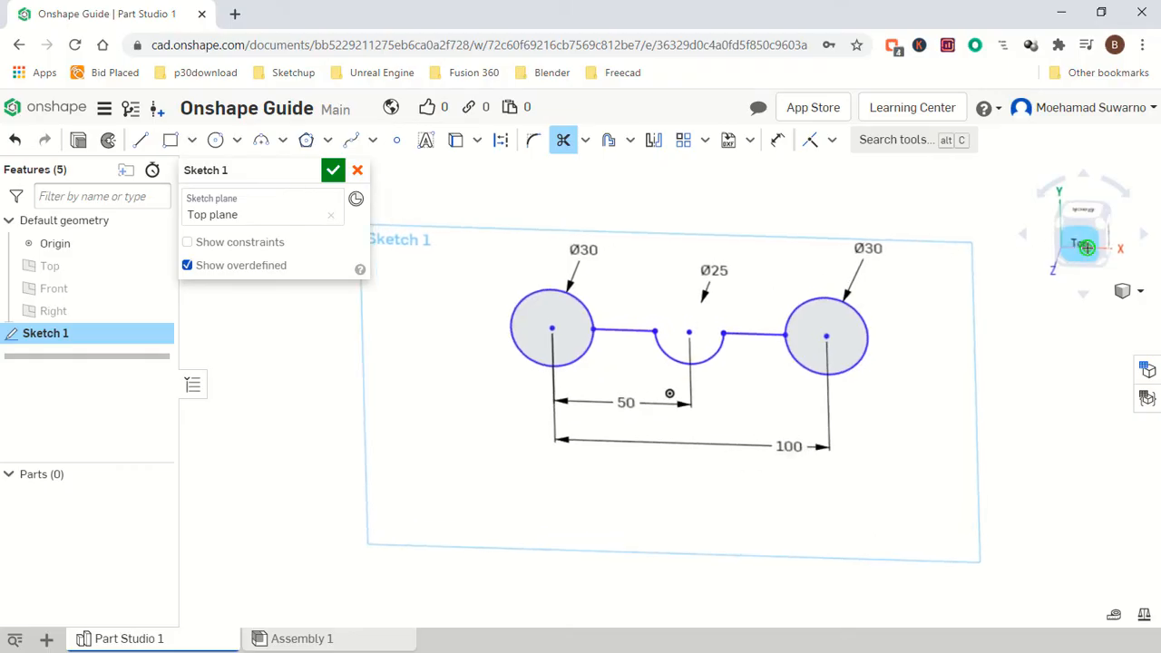
{"action": "middle_click_drag", "start_coordinate": [756, 266], "coordinate": [727, 312]}
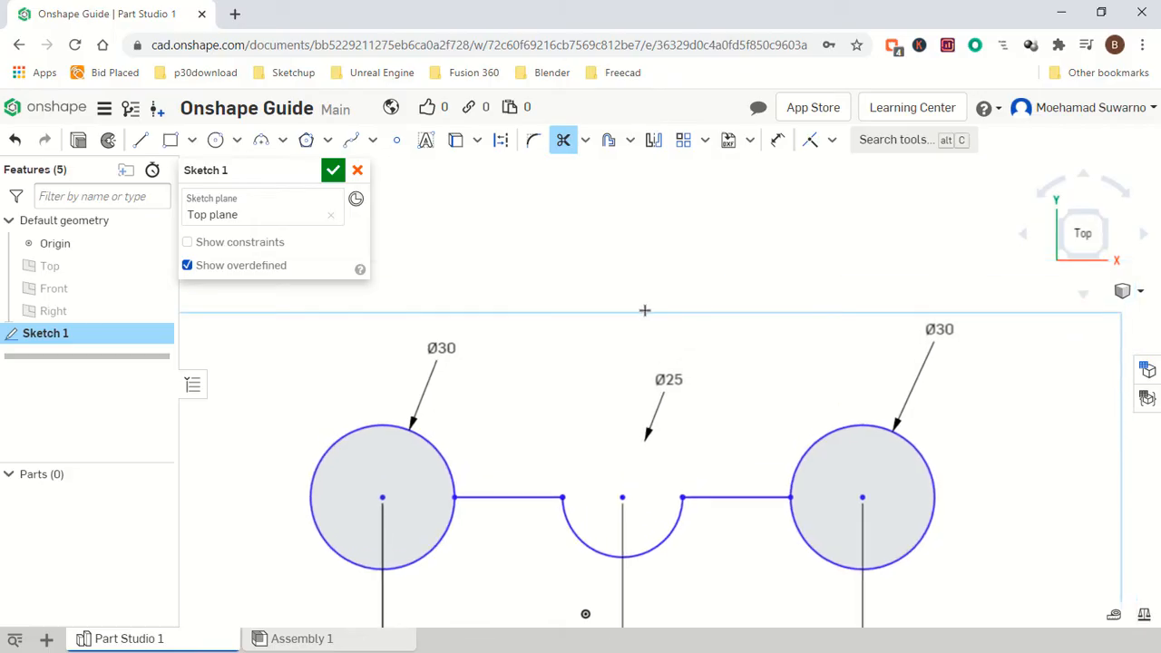
{"action": "left_click", "coordinate": [140, 140]}
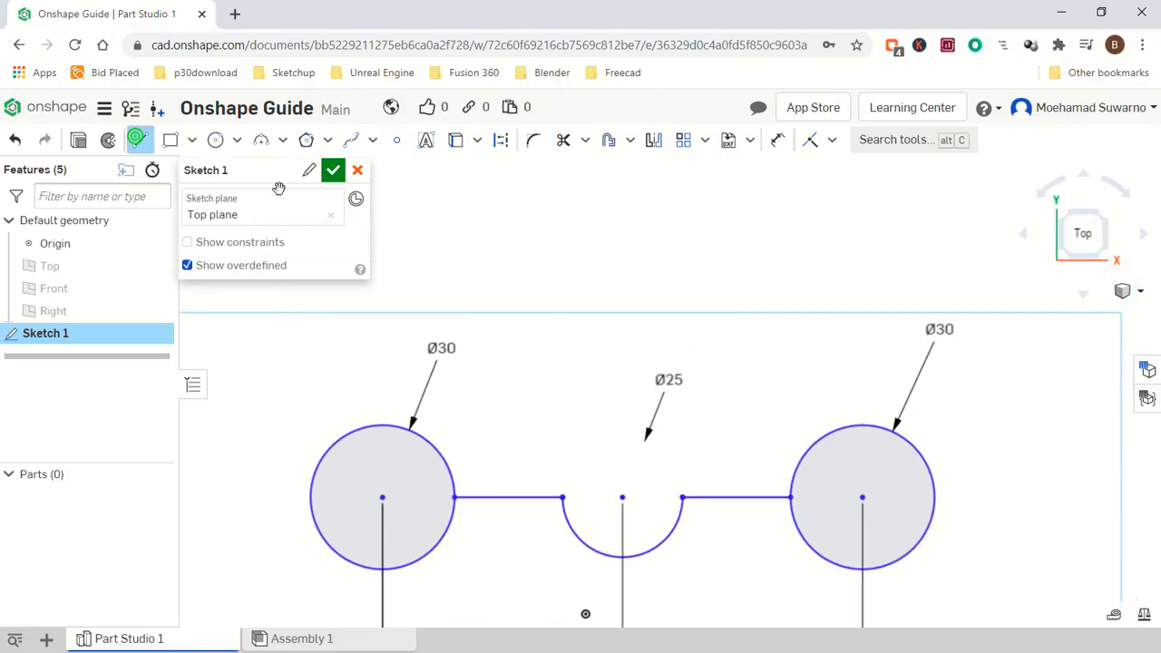
{"action": "left_click", "coordinate": [563, 497]}
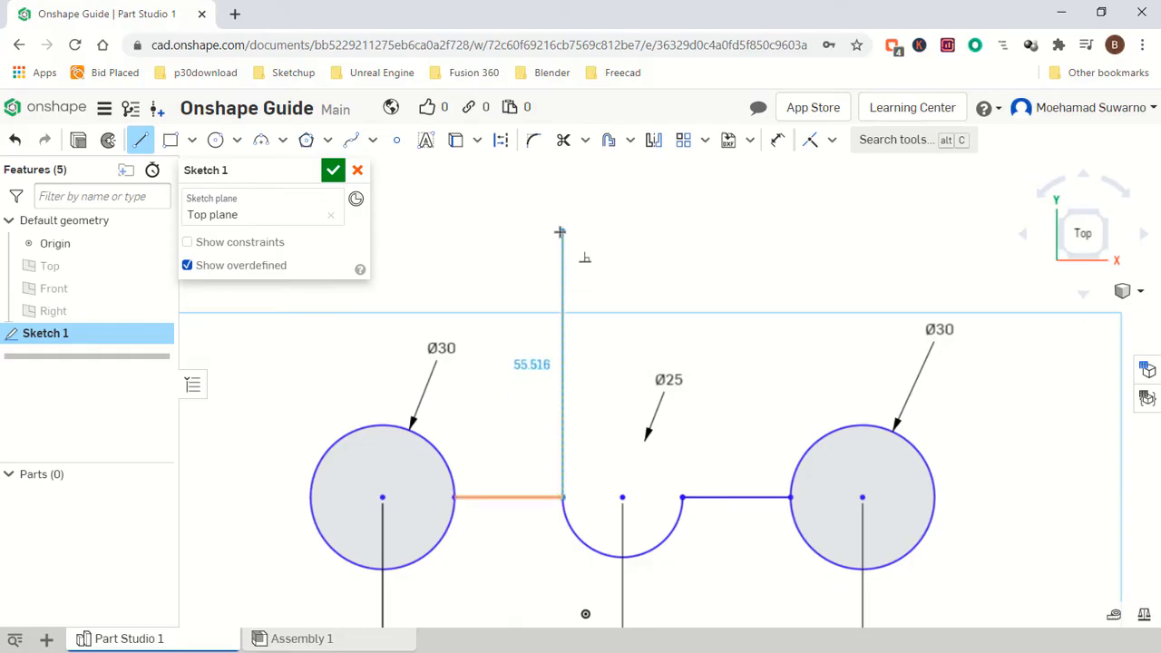
{"action": "left_click", "coordinate": [559, 232]}
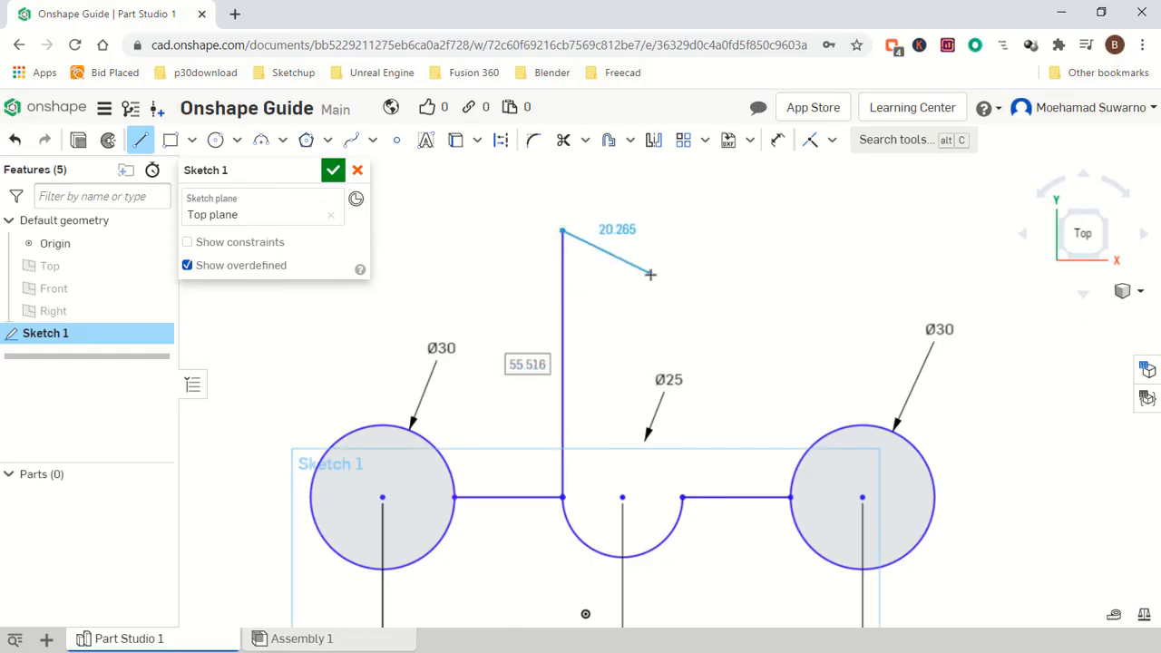
{"action": "key", "text": "Escape"}
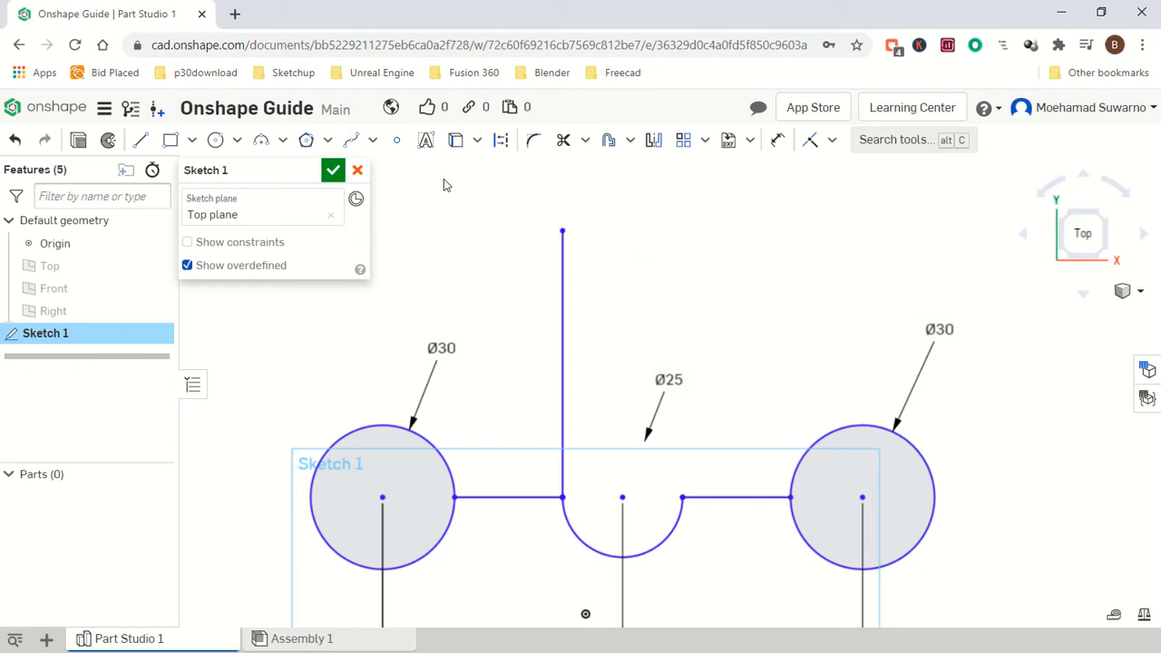
Draw a vertical line about 32 mm tall upward from the middle arc's centre.
{"action": "left_click", "coordinate": [142, 139]}
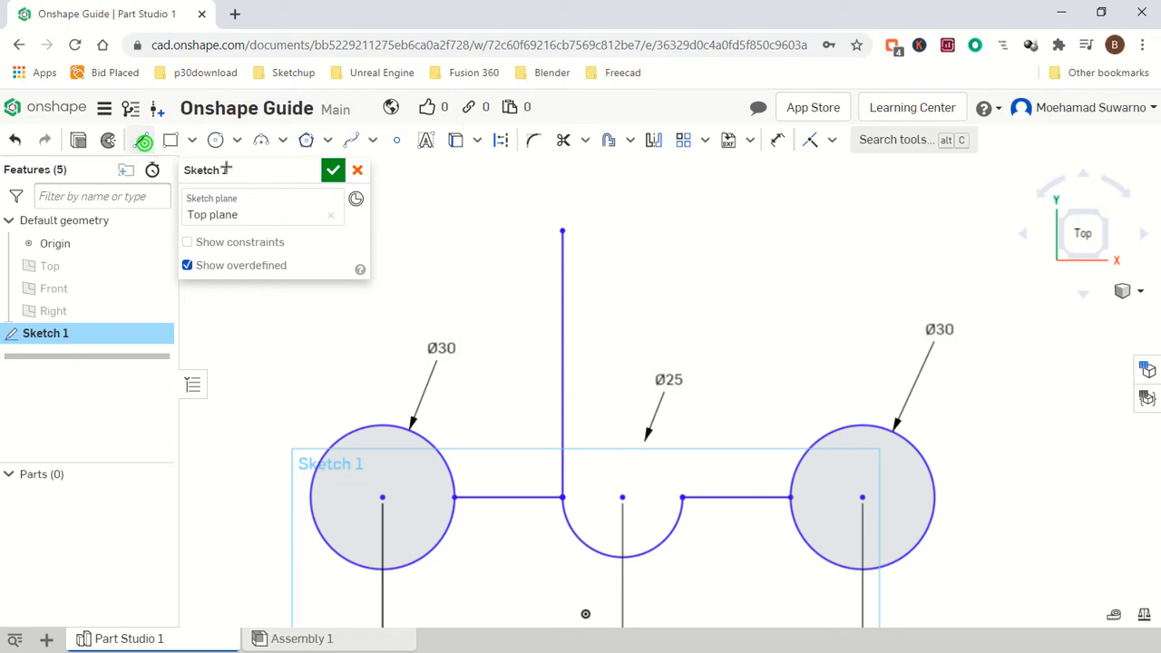
{"action": "left_click", "coordinate": [622, 497]}
{"action": "left_click", "coordinate": [623, 341]}
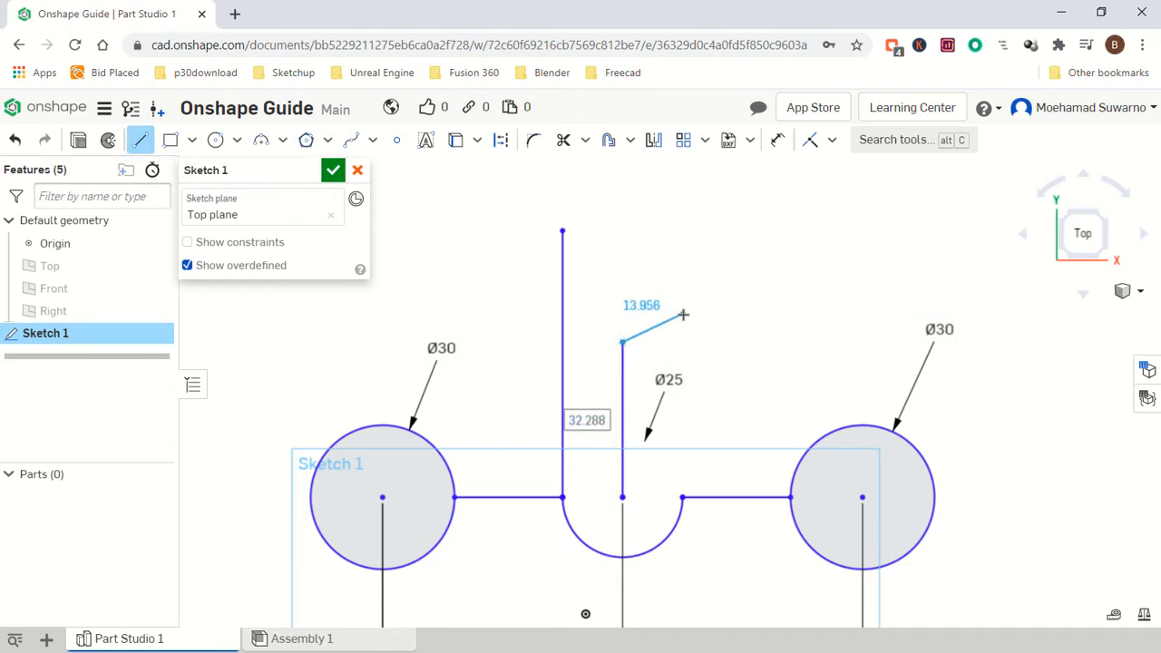
{"action": "key", "text": "Escape"}
Dimension the left vertical line's length as 50 mm.
{"action": "left_click", "coordinate": [777, 140]}
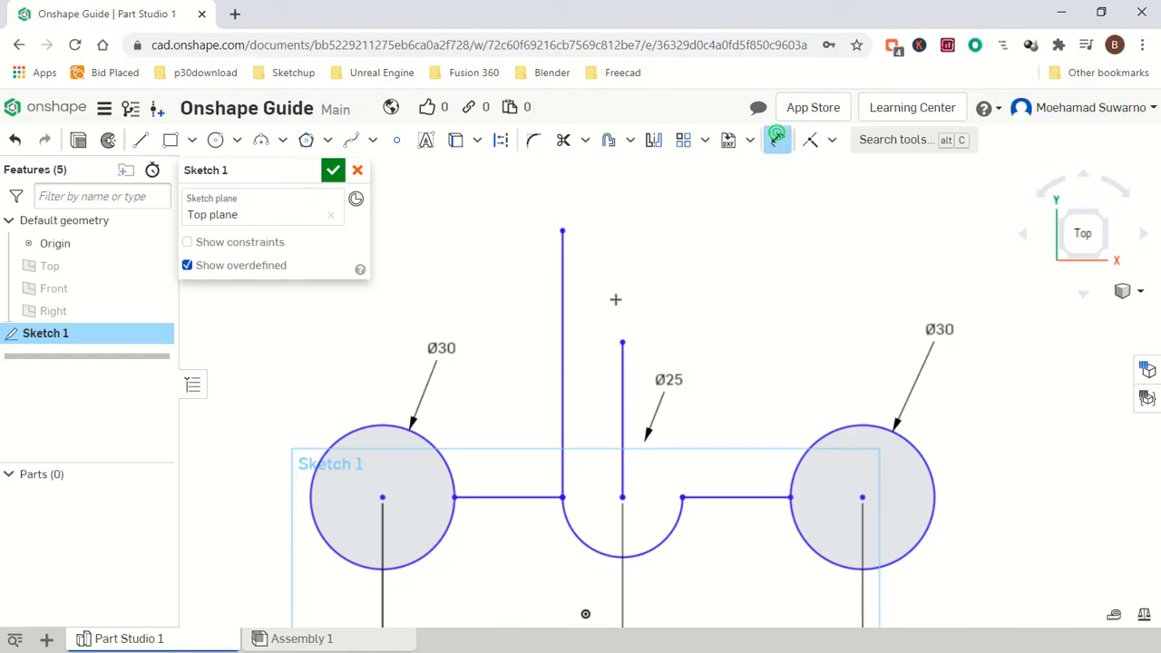
{"action": "left_click", "coordinate": [548, 321]}
{"action": "left_click", "coordinate": [527, 348]}
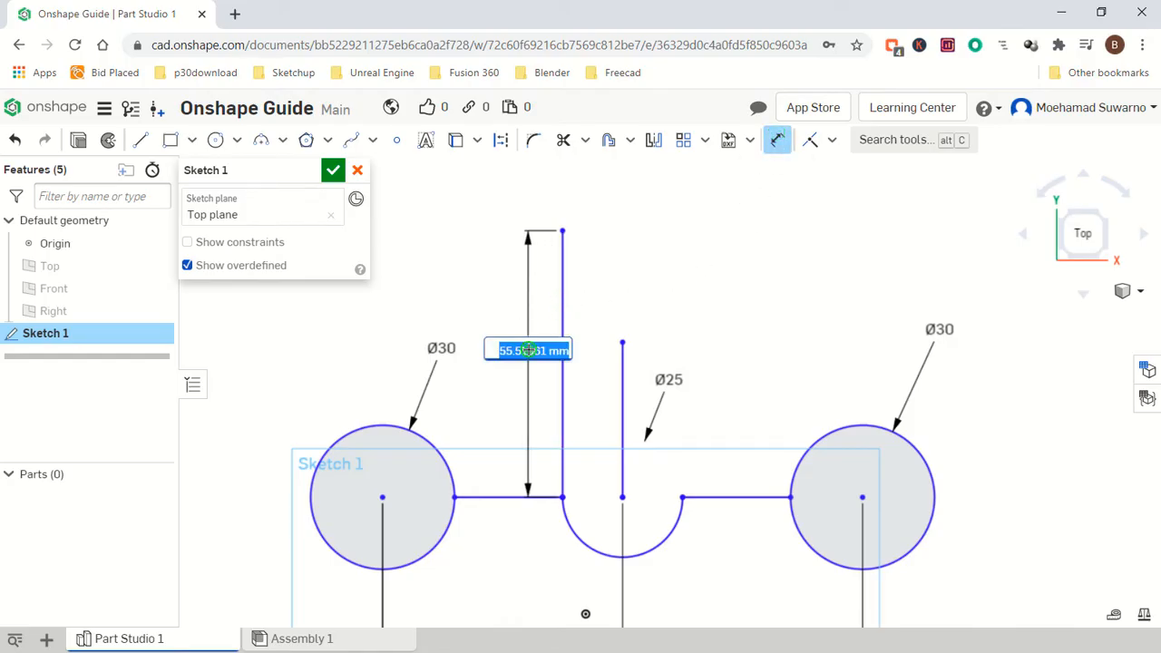
{"action": "type", "text": "5"}
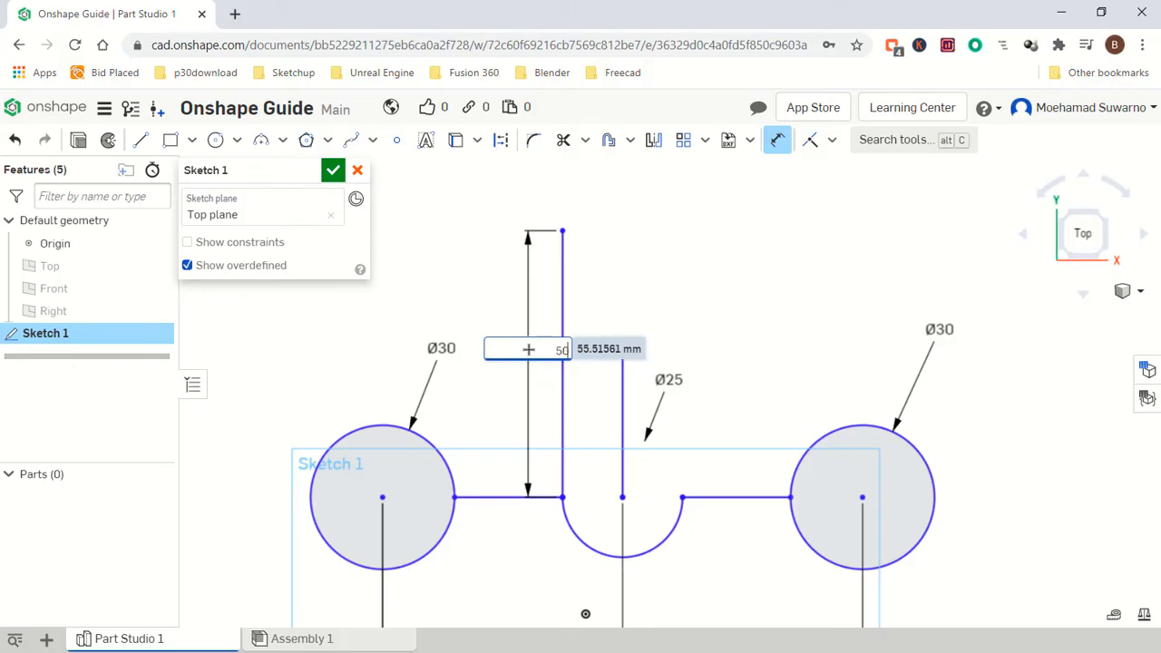
{"action": "type", "text": "0"}
{"action": "key", "text": "Return"}
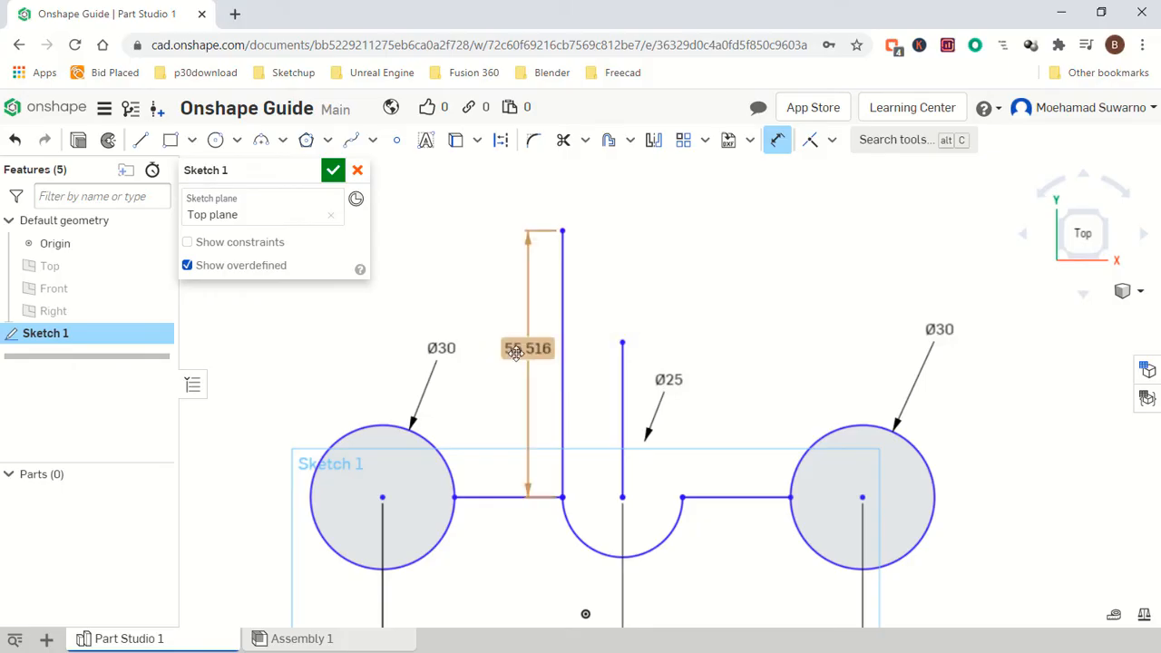
Draw a line from the left vertical line's top end tangent to the first circle, then delete the left vertical line.
{"action": "left_click", "coordinate": [140, 139]}
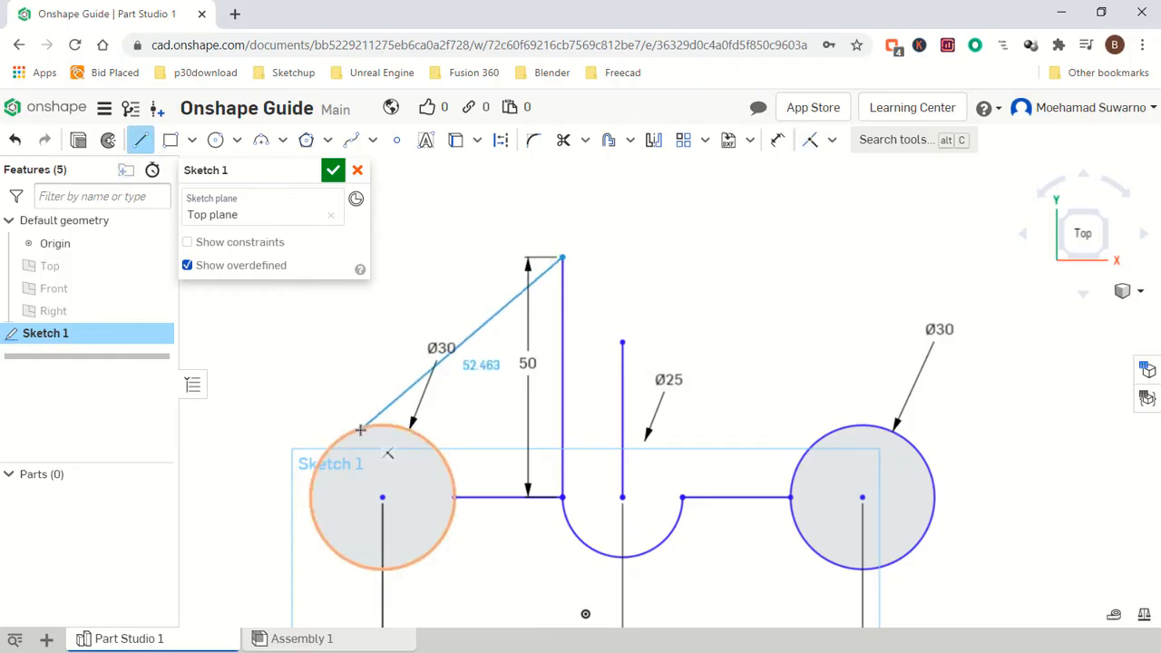
{"action": "left_click", "coordinate": [333, 439]}
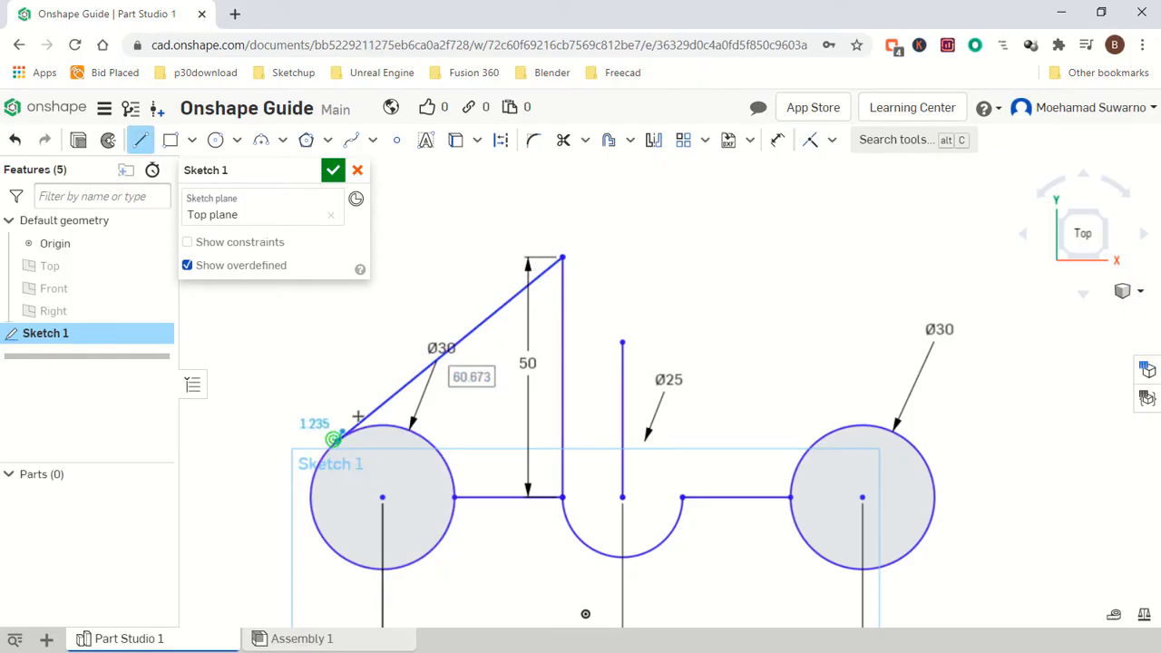
{"action": "key", "text": "Escape"}
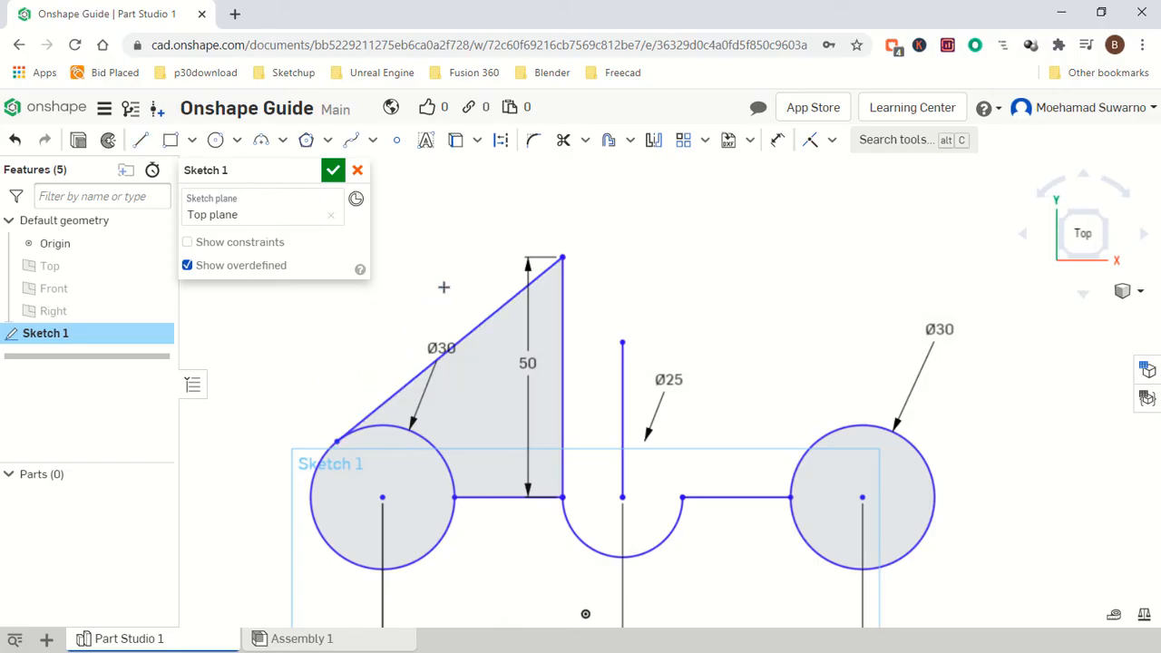
{"action": "left_click", "coordinate": [563, 326]}
{"action": "key", "text": "Delete"}
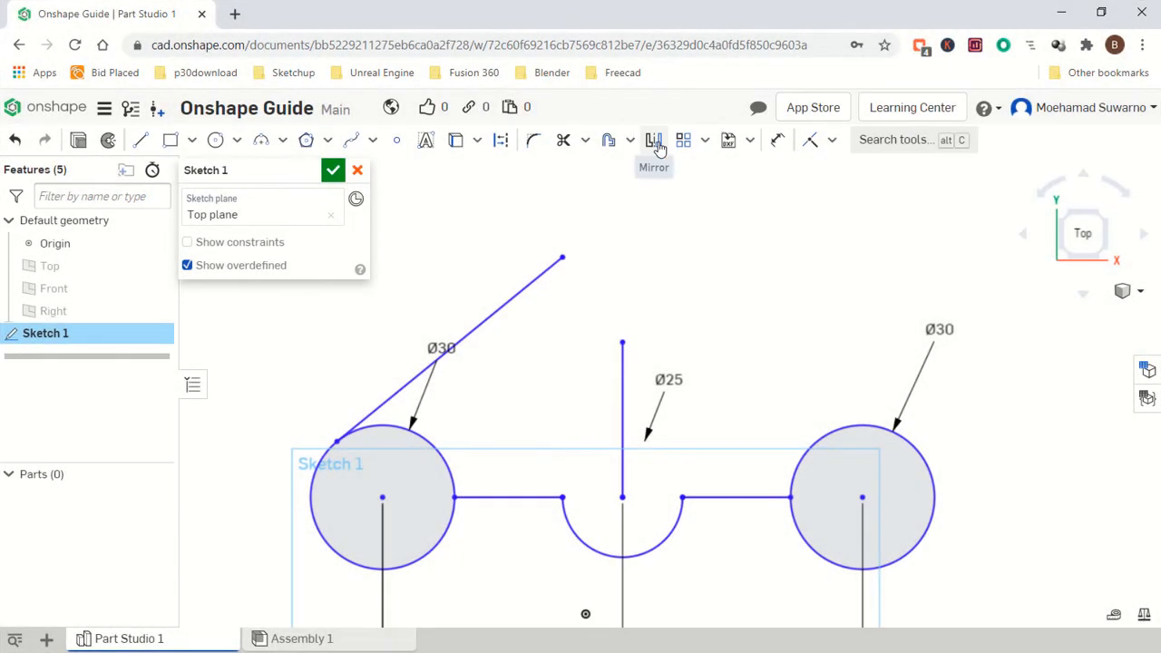
Mirror the slanted line about the middle vertical line, then delete that middle vertical line.
{"action": "left_click", "coordinate": [657, 147]}
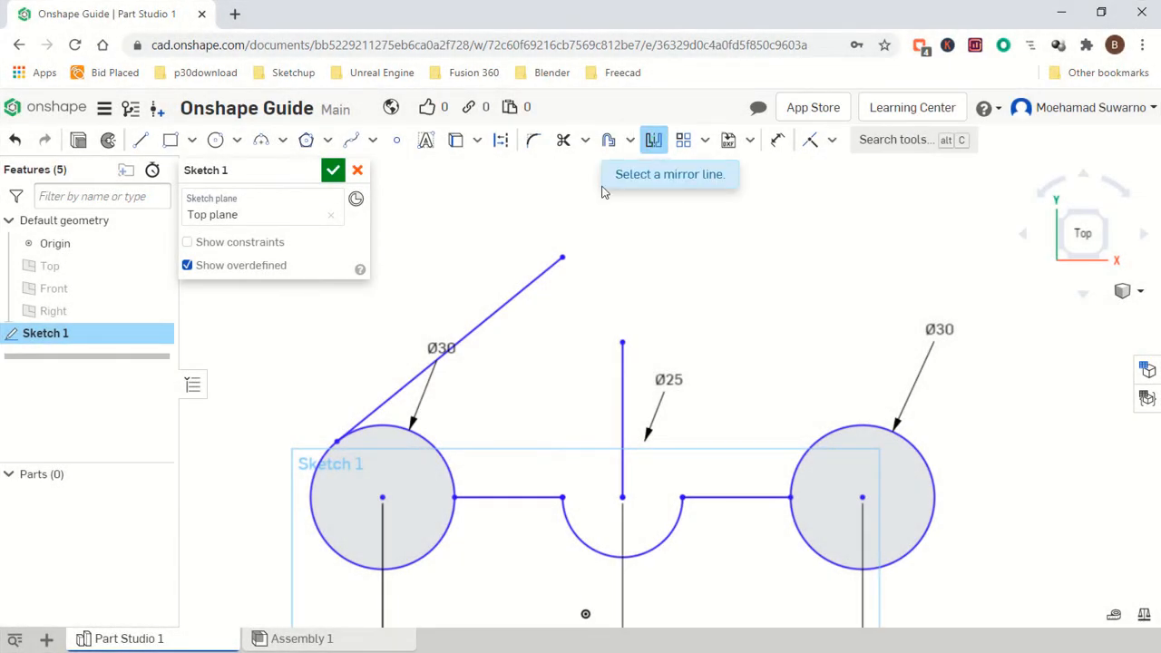
{"action": "left_click", "coordinate": [621, 362]}
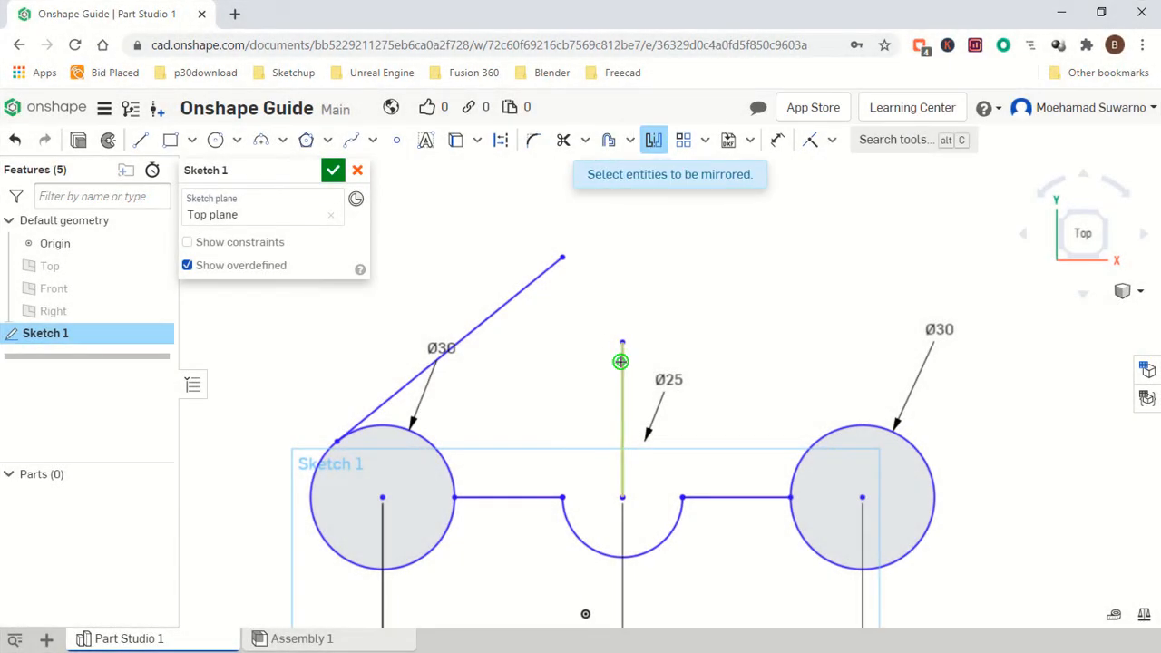
{"action": "left_click", "coordinate": [530, 286]}
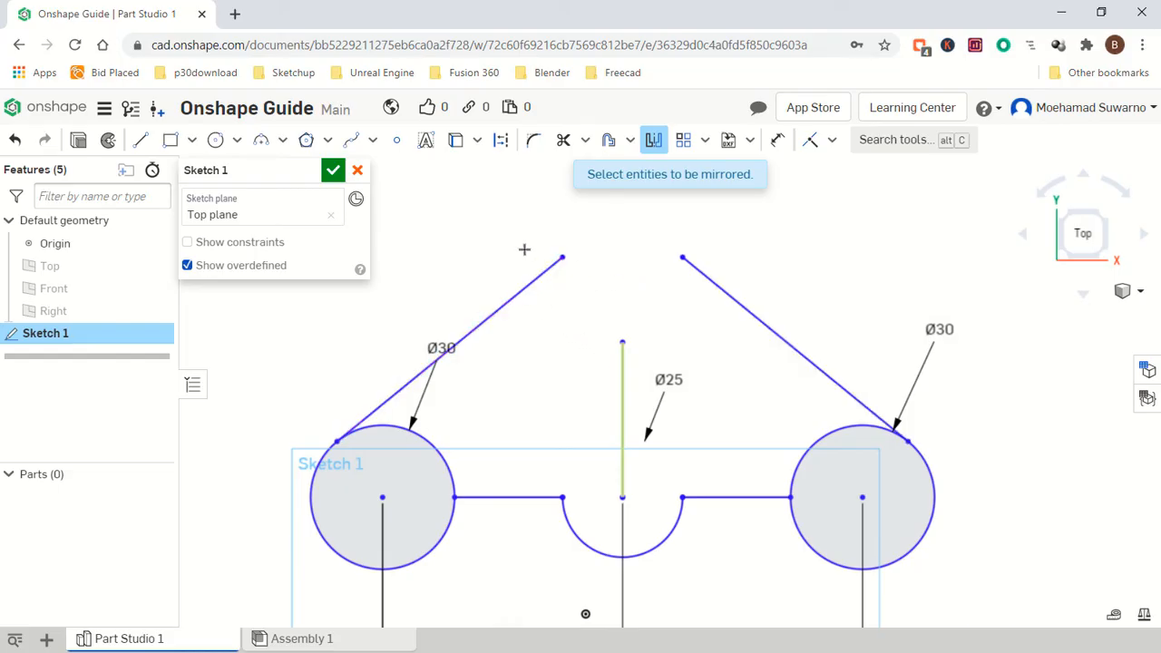
{"action": "key", "text": "Escape"}
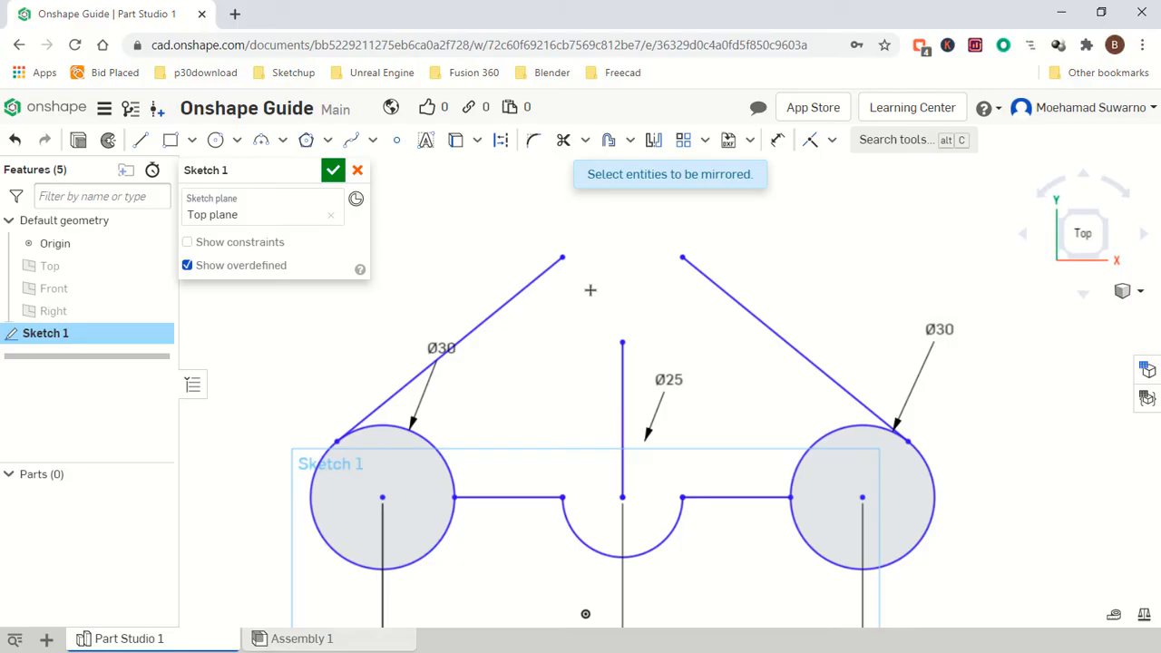
{"action": "left_click", "coordinate": [622, 376]}
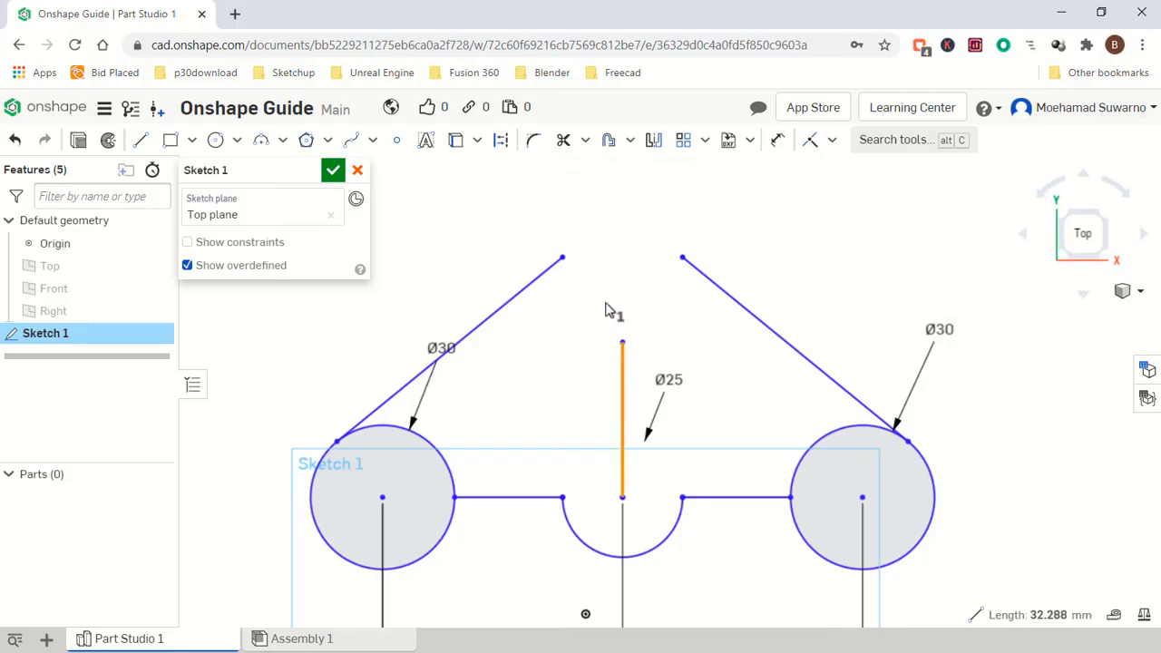
{"action": "key", "text": "Delete"}
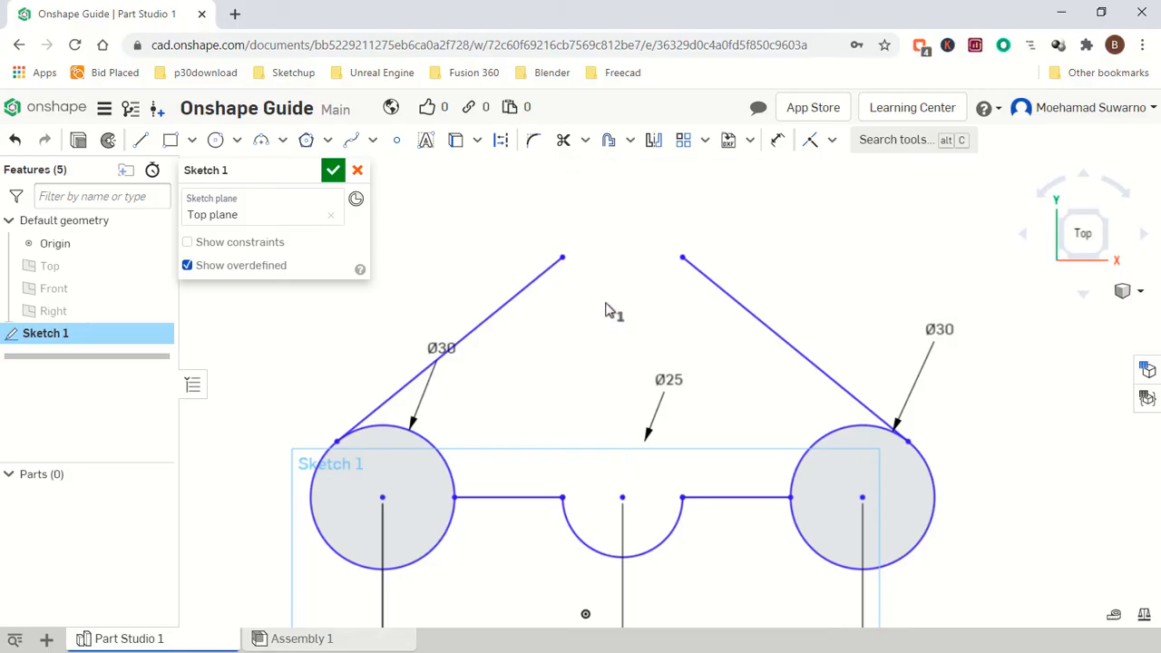
Draw a horizontal line about 25 mm long joining the upper ends of the two slanted lines.
{"action": "left_click", "coordinate": [140, 139]}
{"action": "left_click", "coordinate": [562, 257]}
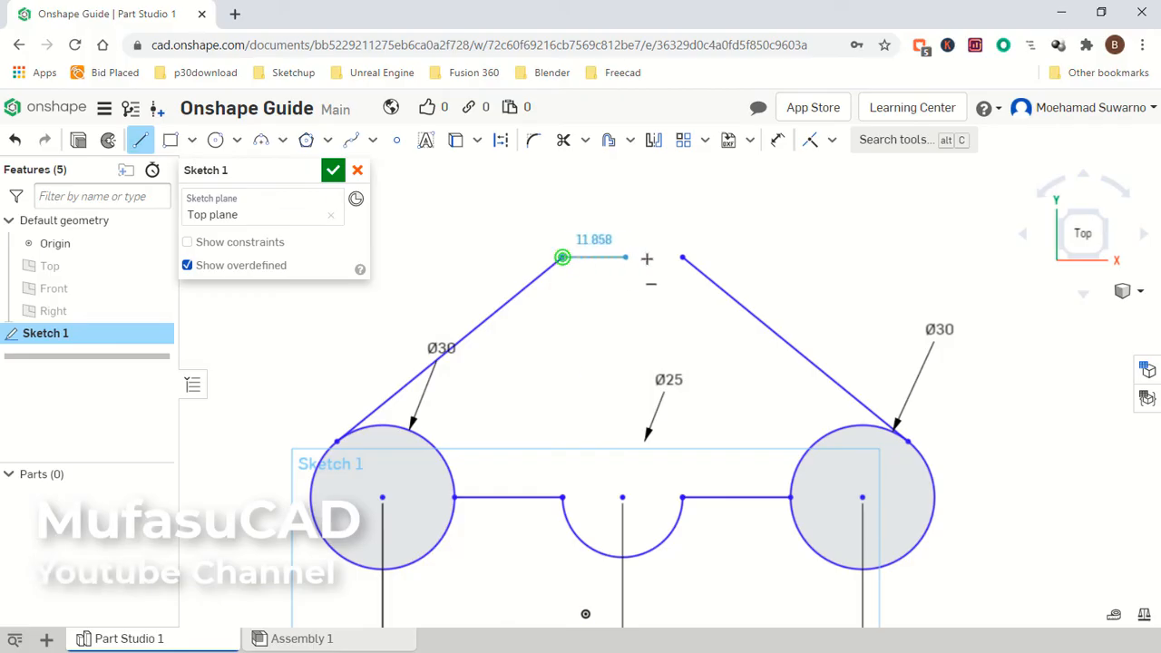
{"action": "left_click", "coordinate": [682, 257]}
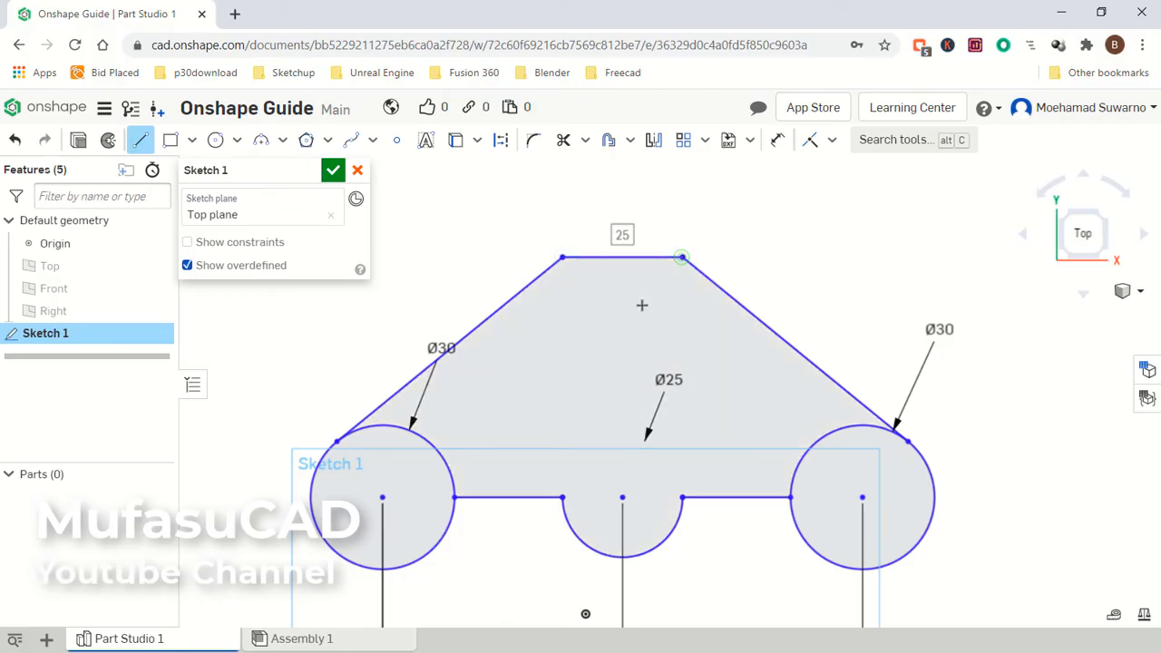
Trim away the inner arcs of the left and right circles inside the profile, then finish the sketch.
{"action": "left_click", "coordinate": [563, 142]}
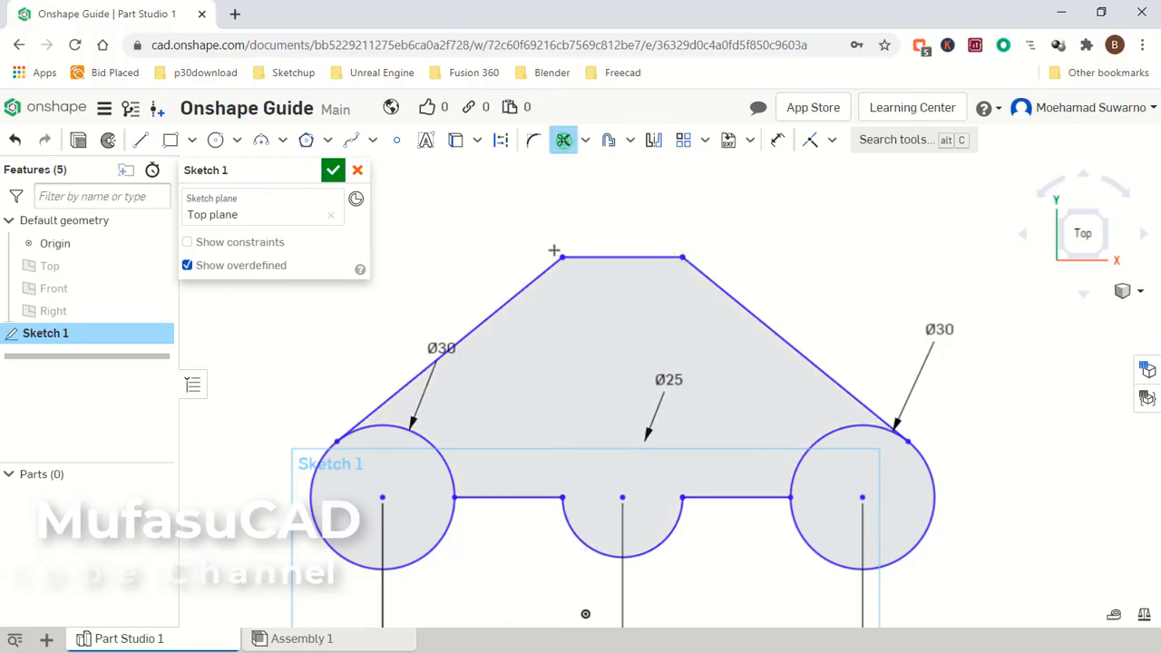
{"action": "left_click", "coordinate": [428, 444]}
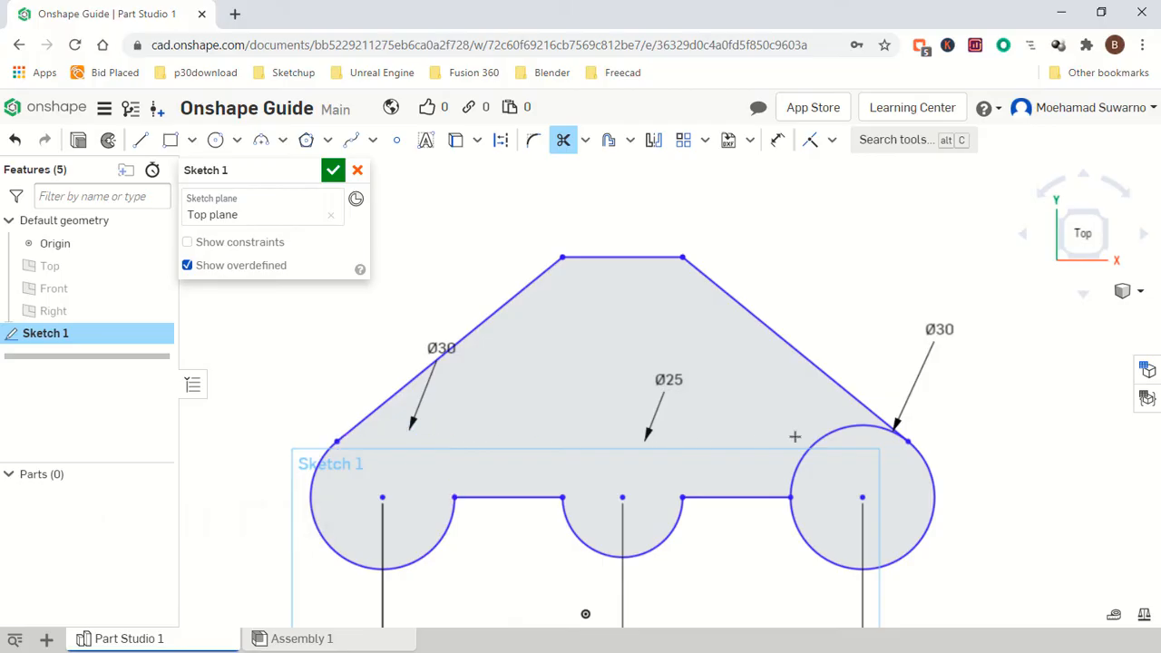
{"action": "left_click", "coordinate": [816, 442]}
{"action": "left_click", "coordinate": [333, 170]}
{"action": "scroll", "coordinate": [630, 386], "scroll_direction": "up", "scroll_amount": 3}
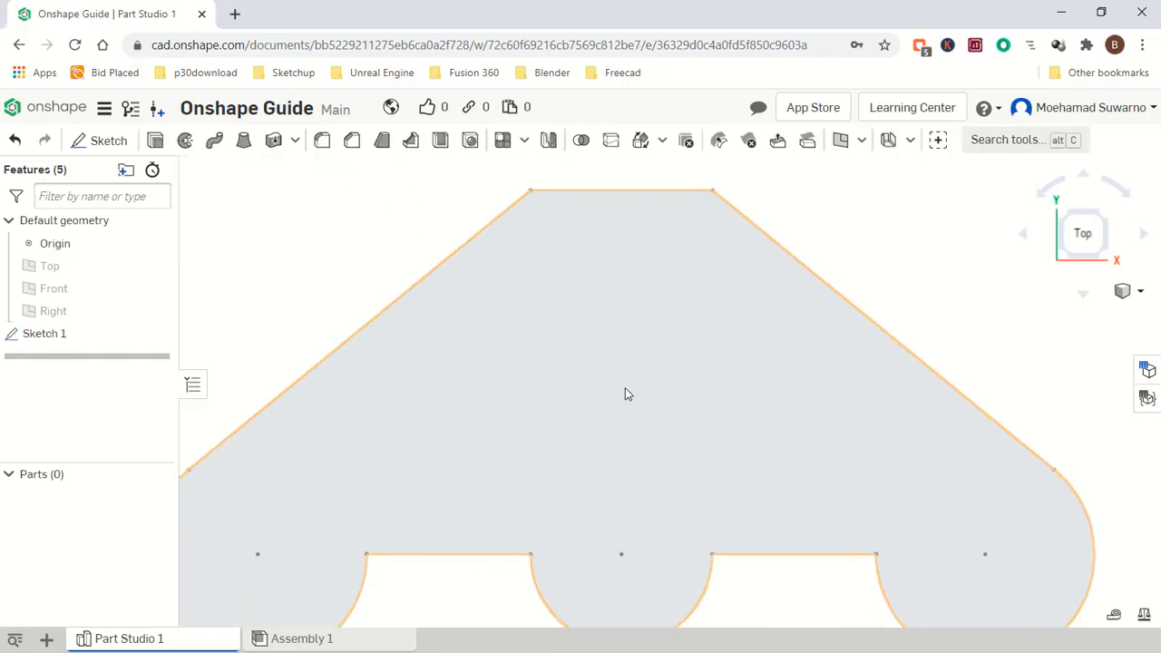
{"action": "scroll", "coordinate": [625, 388], "scroll_direction": "down", "scroll_amount": 3}
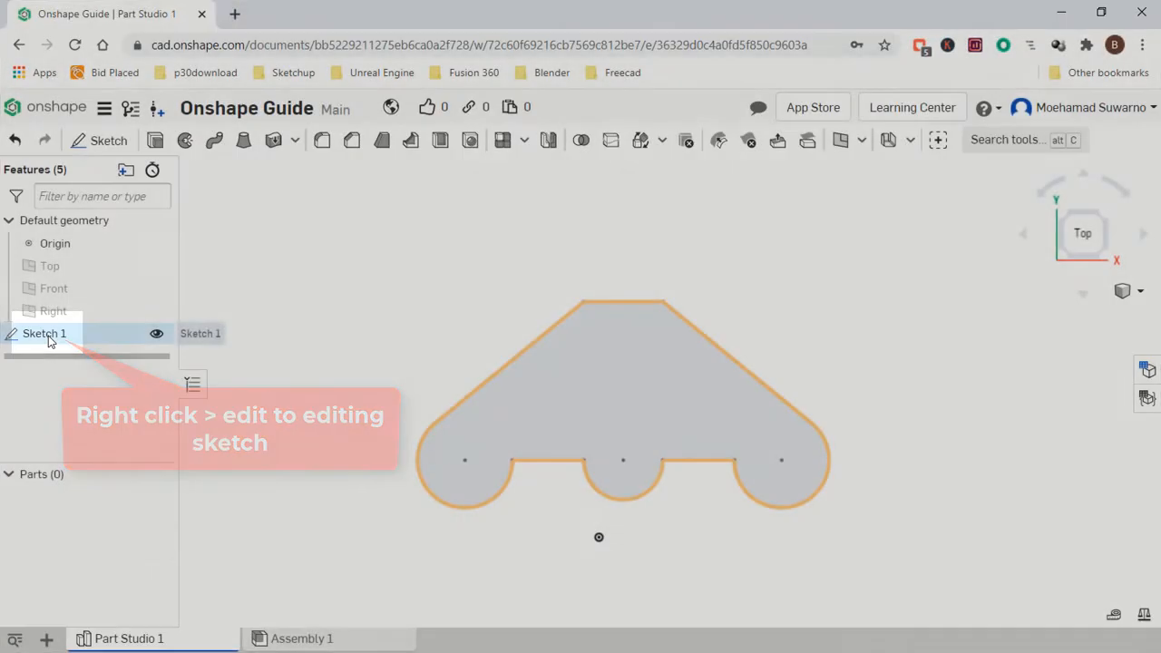
Reopen Sketch 1 and draw three circles concentric with the arc centres, about 18, 14 and 19 mm in diameter.
{"action": "right_click", "coordinate": [50, 340]}
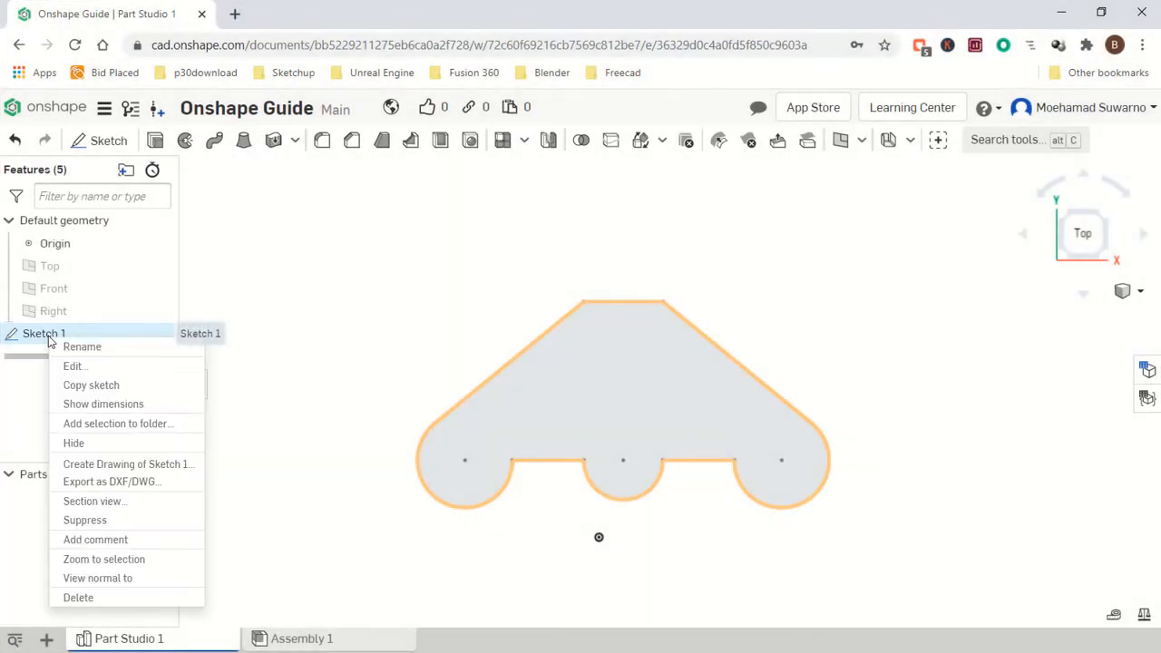
{"action": "left_click", "coordinate": [72, 366]}
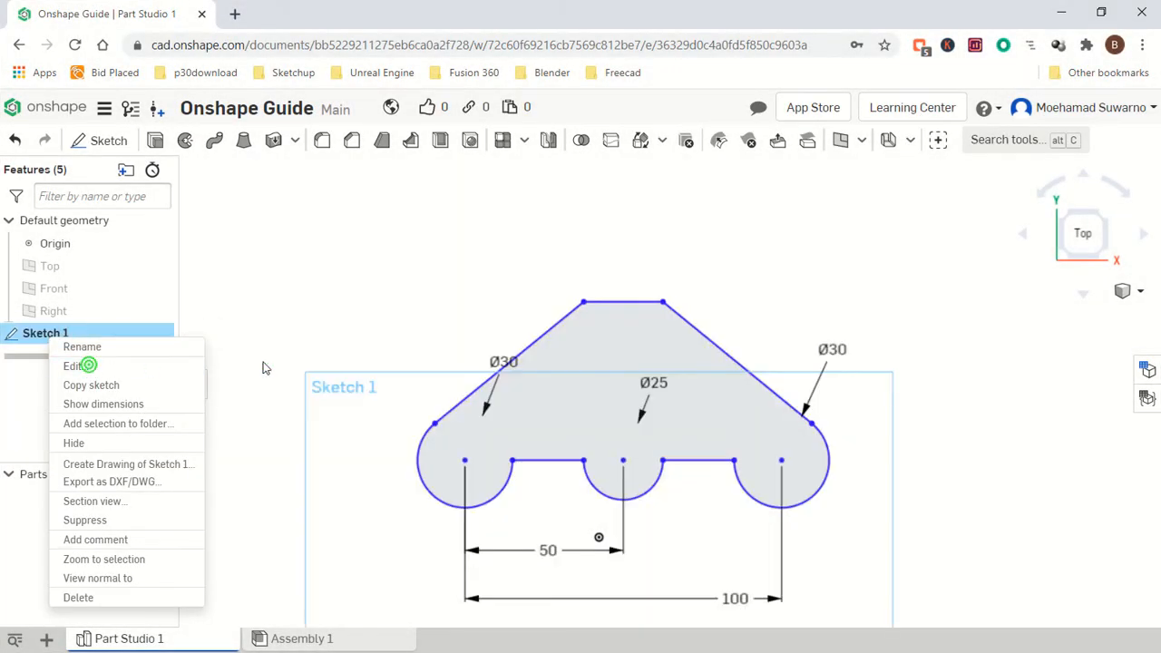
{"action": "scroll", "coordinate": [585, 440], "scroll_direction": "up", "scroll_amount": 3}
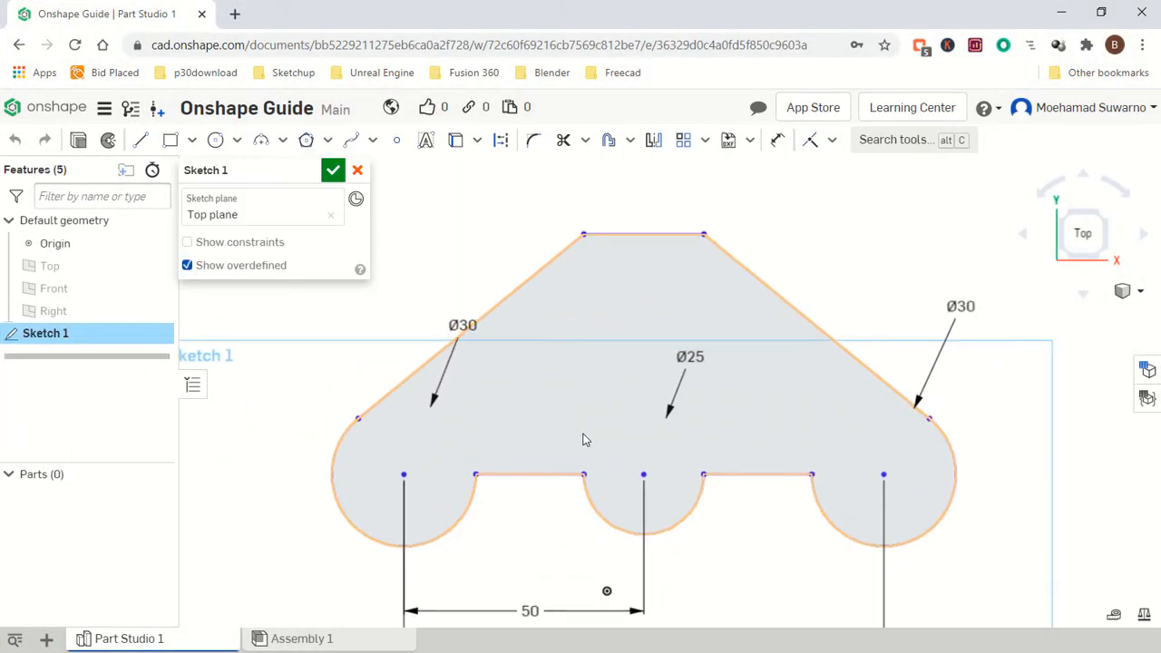
{"action": "left_click", "coordinate": [213, 142]}
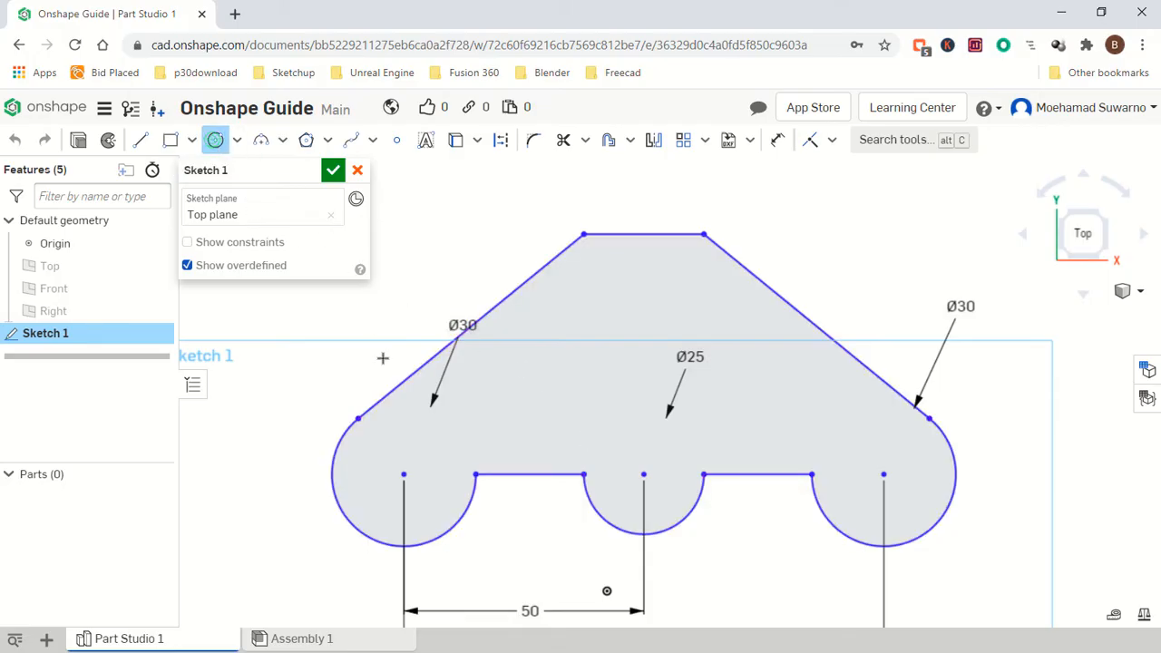
{"action": "left_click", "coordinate": [402, 473]}
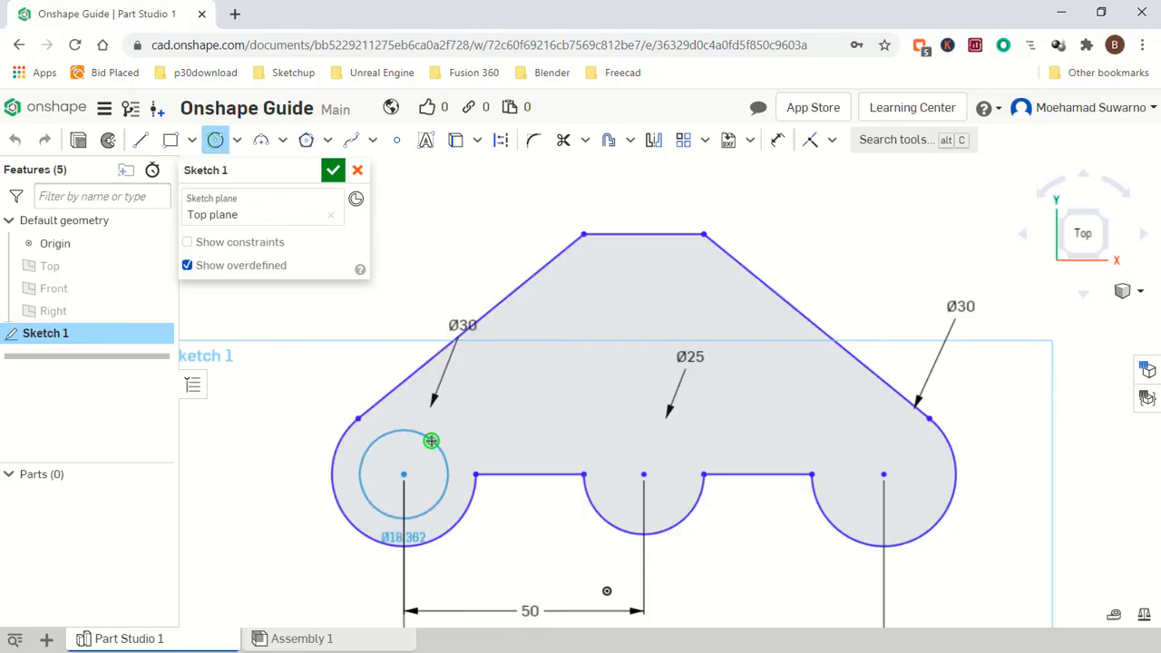
{"action": "left_click", "coordinate": [430, 438]}
{"action": "left_click", "coordinate": [644, 474]}
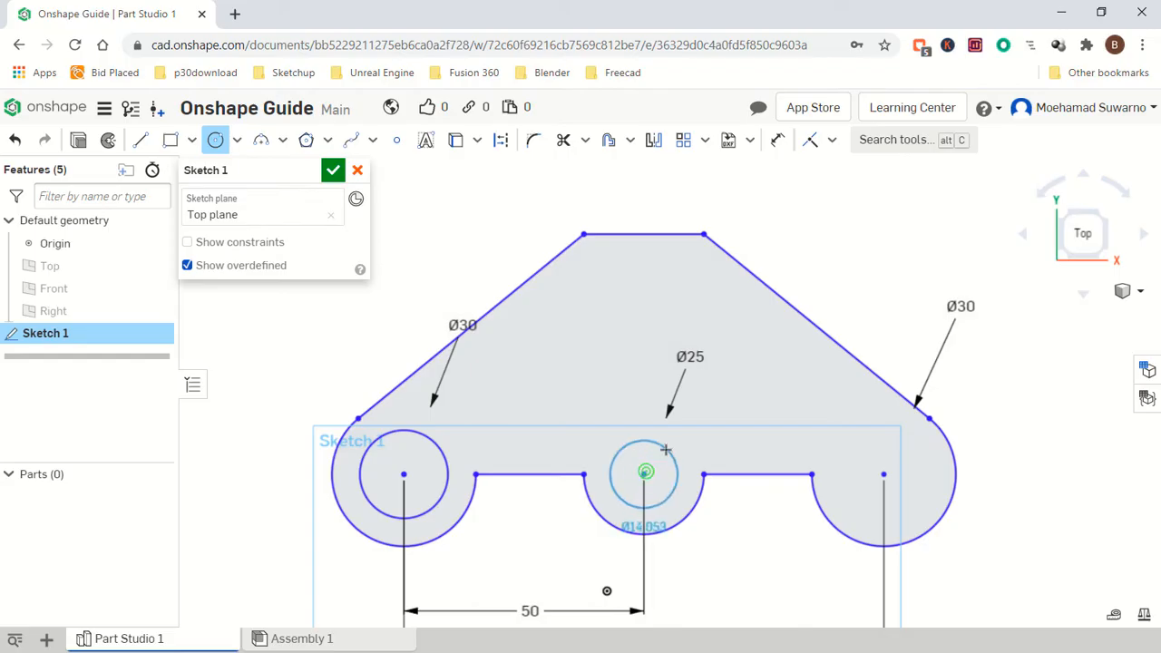
{"action": "left_click", "coordinate": [666, 449]}
{"action": "left_click", "coordinate": [883, 473]}
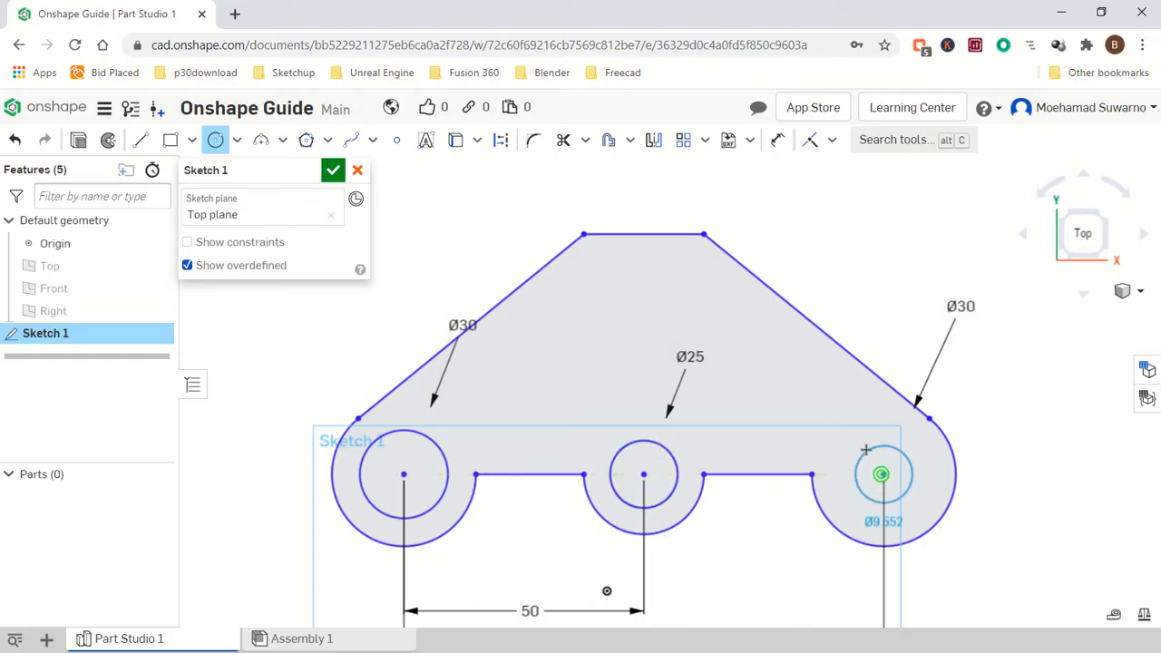
{"action": "left_click", "coordinate": [855, 441]}
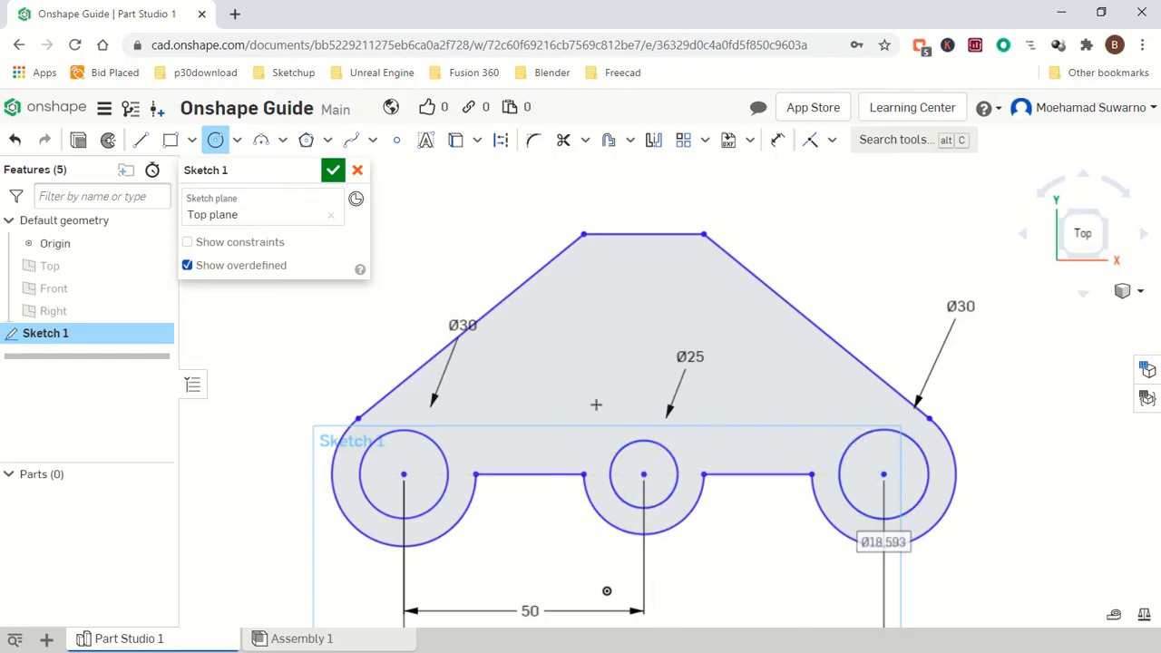
Dimension the inner circles' diameters as 15, 10 and 15 mm, then finish the sketch.
{"action": "left_click", "coordinate": [776, 140]}
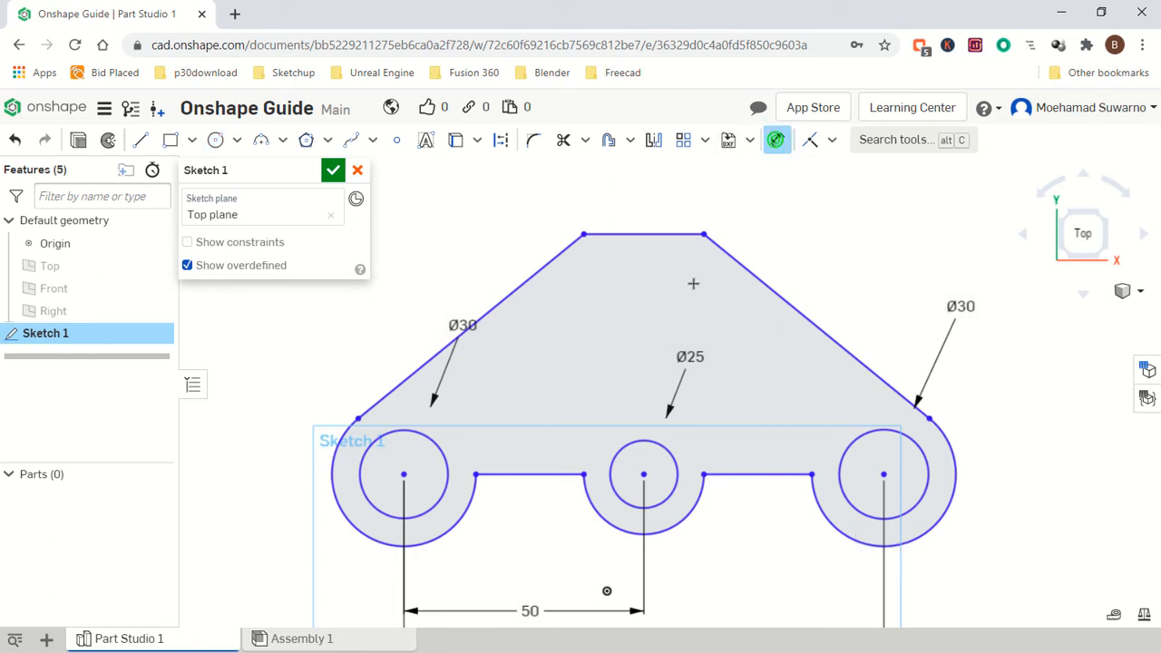
{"action": "left_click", "coordinate": [436, 443]}
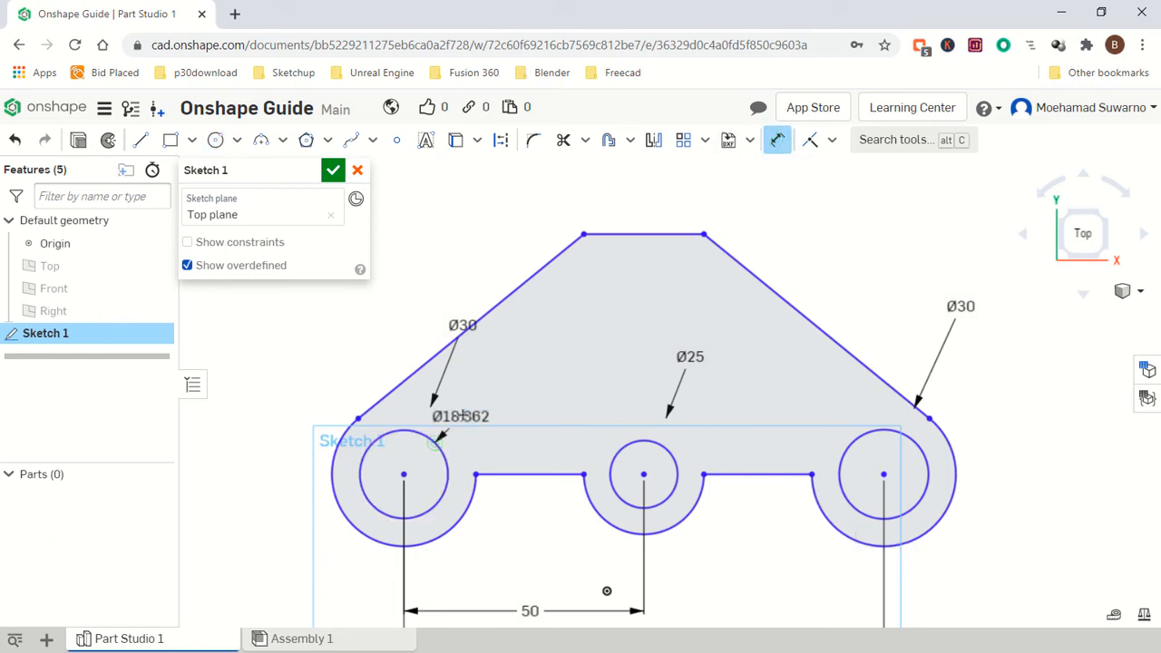
{"action": "left_click", "coordinate": [475, 397]}
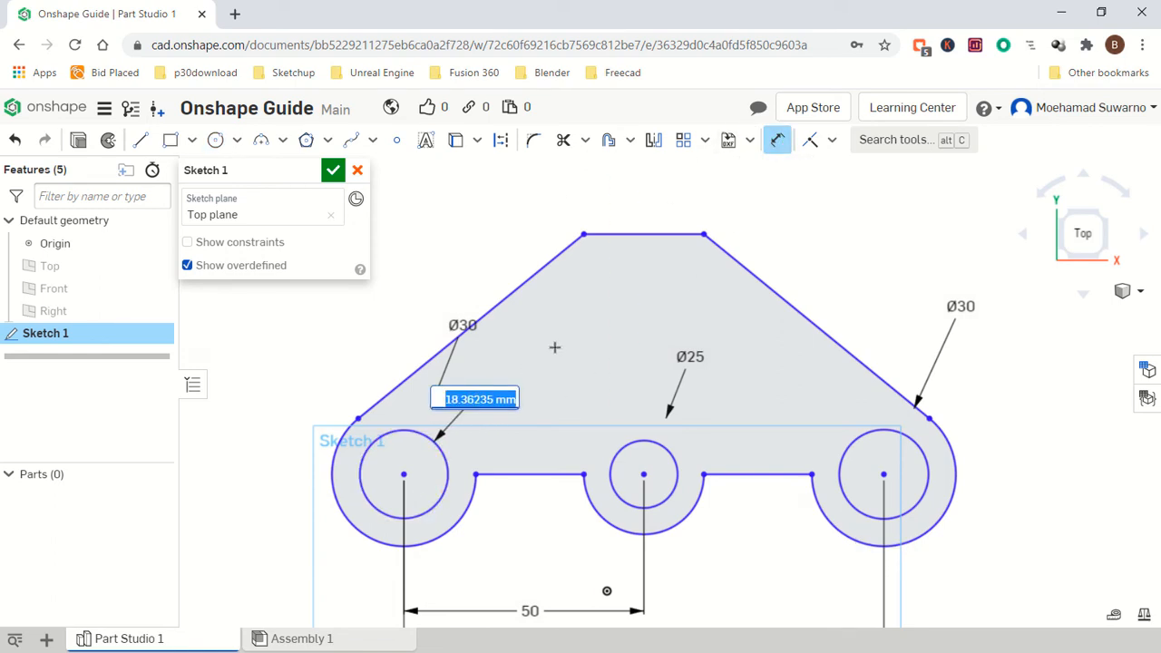
{"action": "type", "text": "15"}
{"action": "key", "text": "Return"}
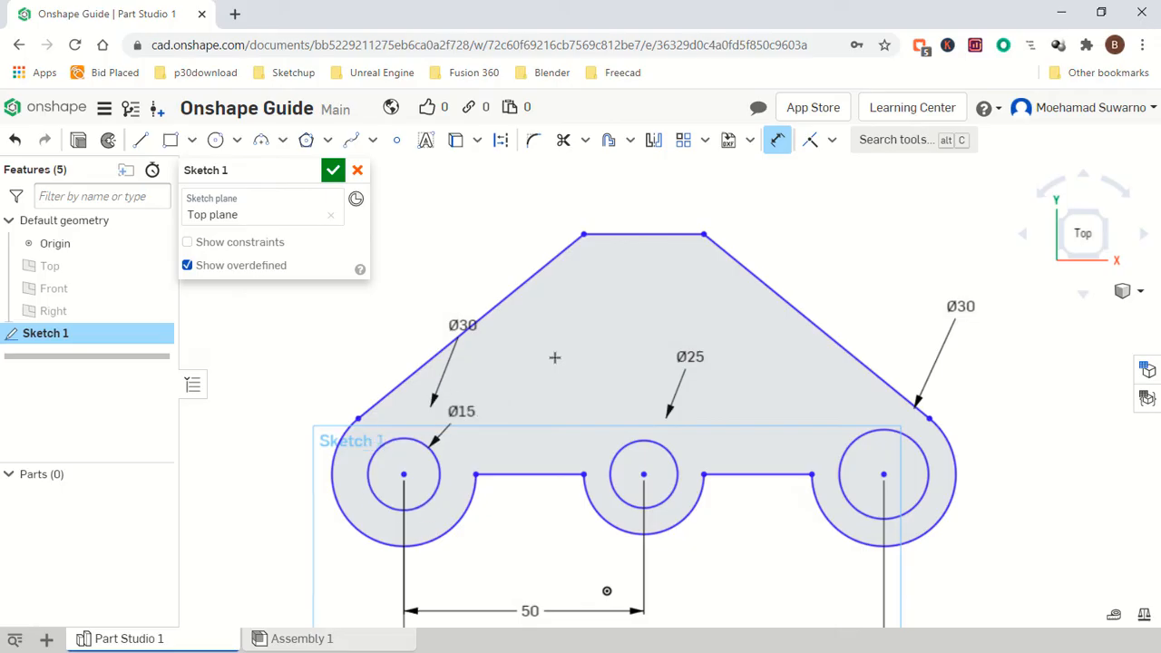
{"action": "left_click", "coordinate": [631, 440]}
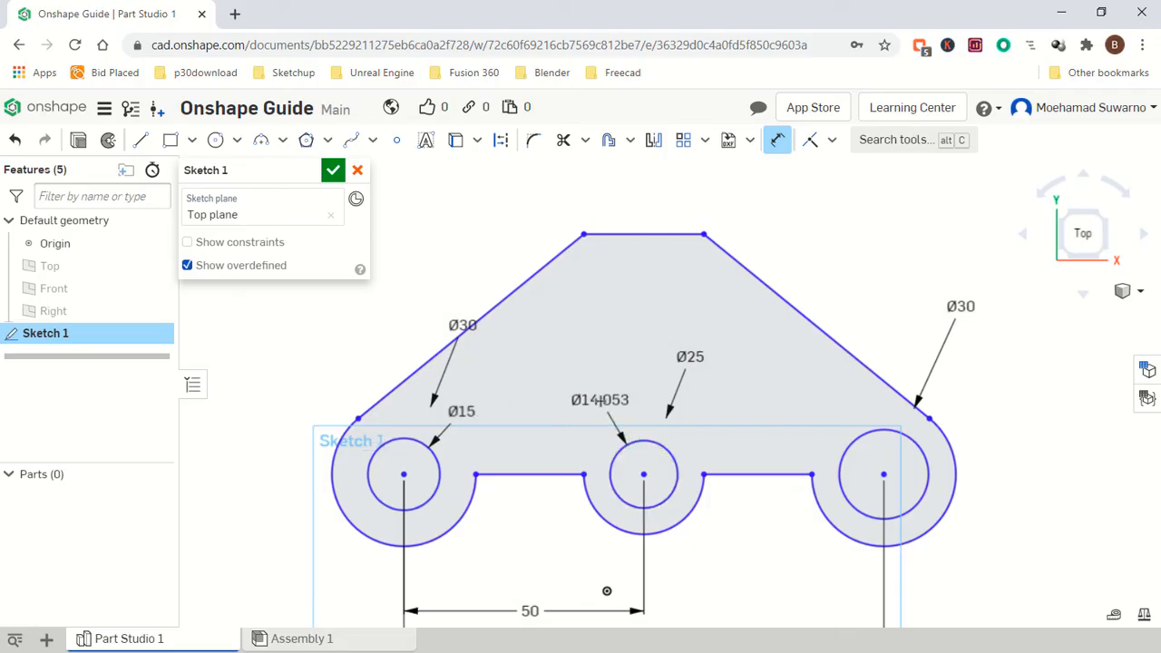
{"action": "left_click", "coordinate": [600, 400]}
{"action": "type", "text": "10"}
{"action": "key", "text": "Return"}
{"action": "left_click", "coordinate": [855, 440]}
{"action": "left_click", "coordinate": [803, 399]}
{"action": "type", "text": "15"}
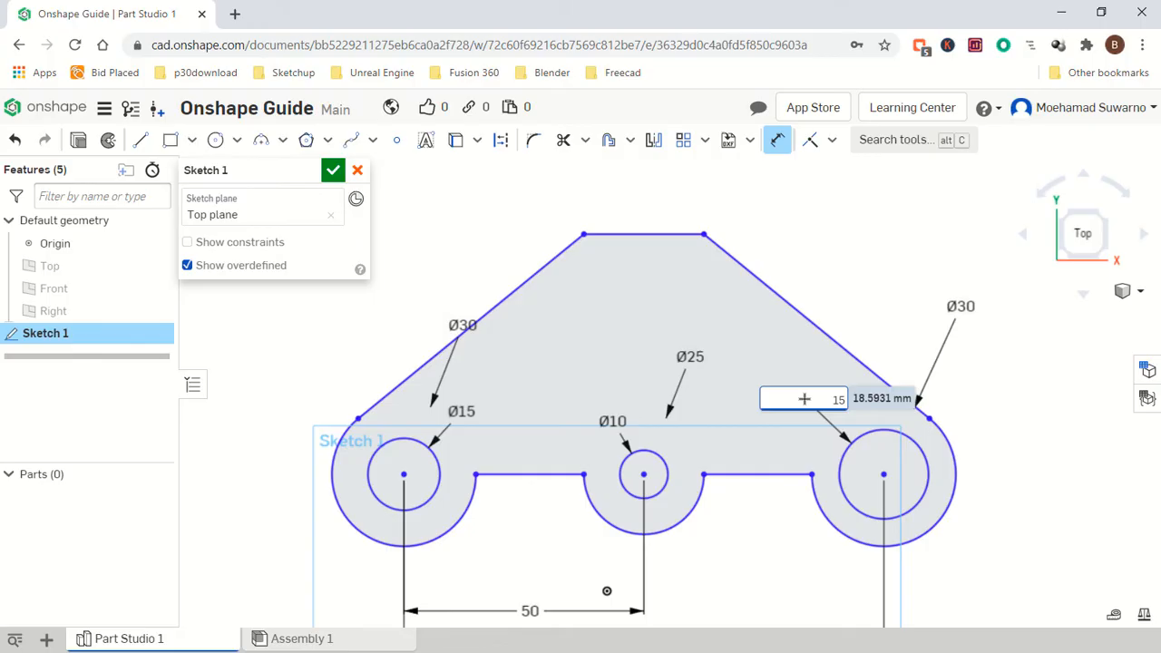
{"action": "key", "text": "Return"}
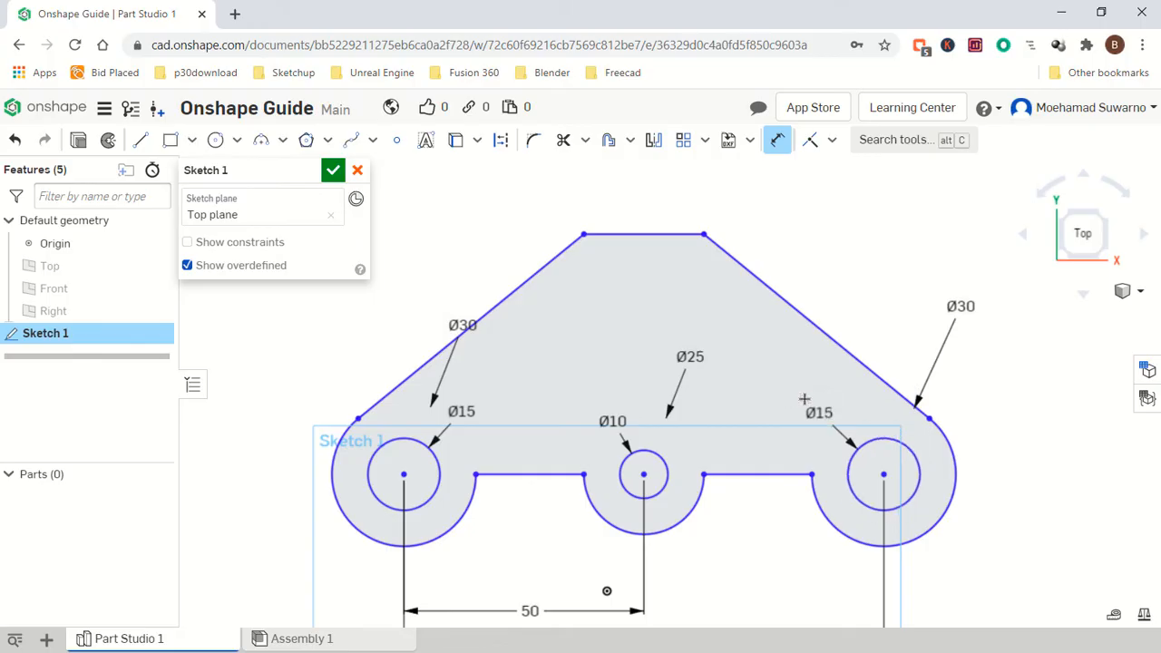
{"action": "left_click", "coordinate": [333, 170]}
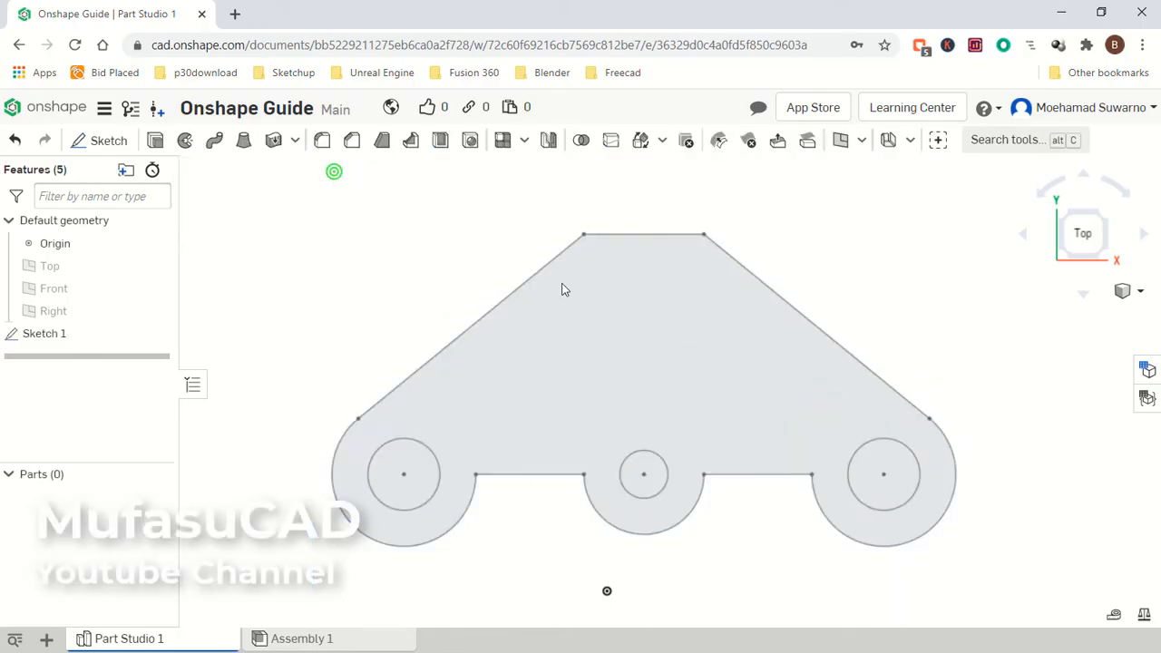
Extrude the sketch profile as a new solid with a blind depth of 10 mm.
{"action": "left_click", "coordinate": [156, 142]}
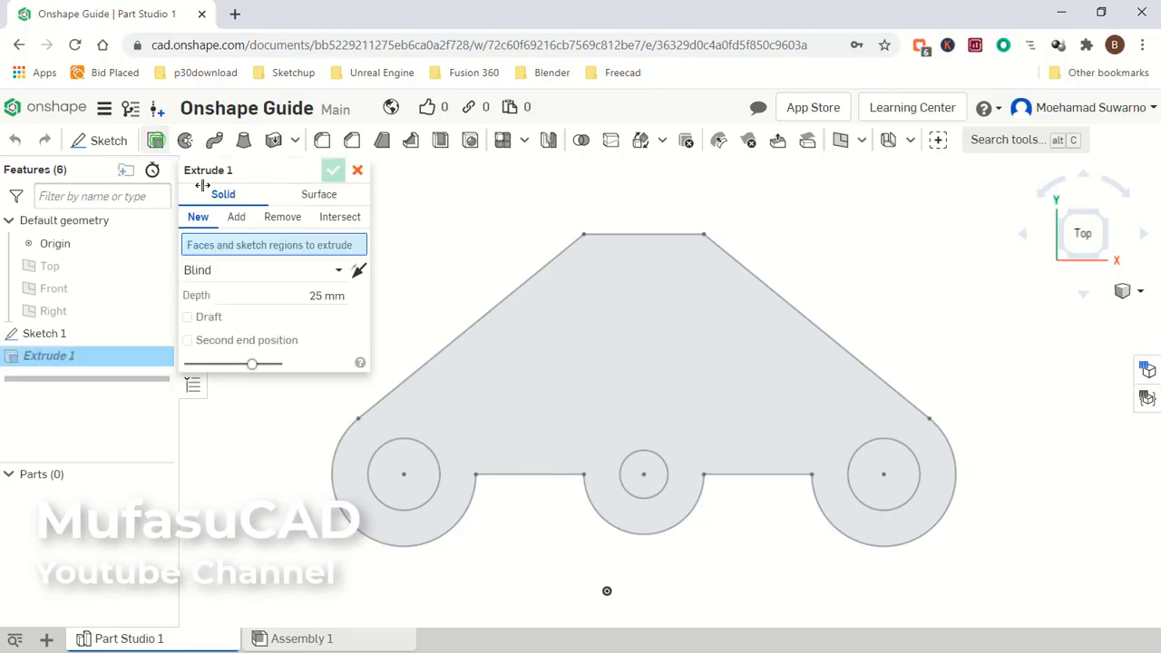
{"action": "left_click", "coordinate": [609, 349]}
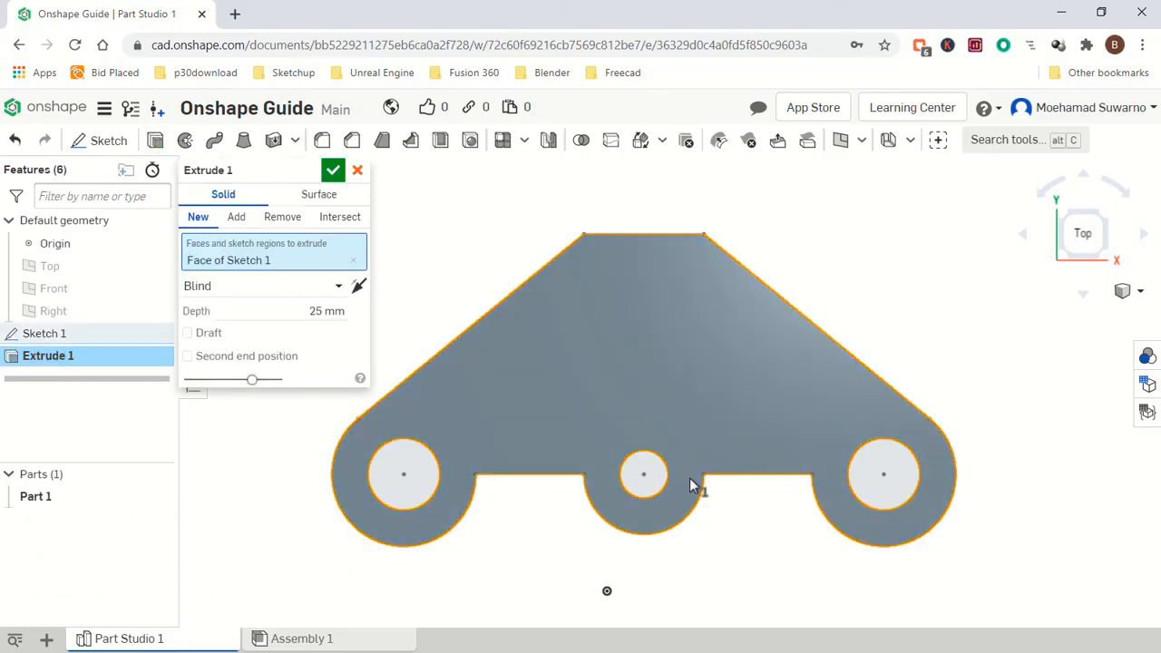
{"action": "right_click_drag", "start_coordinate": [701, 495], "coordinate": [713, 415]}
{"action": "scroll", "coordinate": [658, 508], "scroll_direction": "down", "scroll_amount": 2}
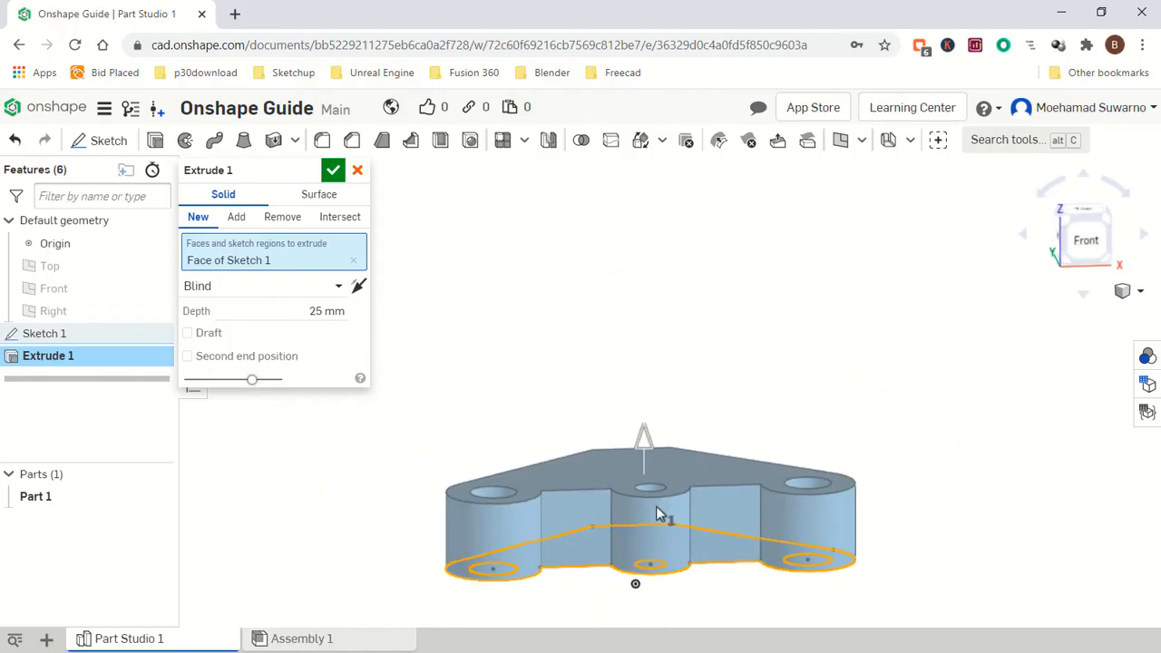
{"action": "scroll", "coordinate": [642, 563], "scroll_direction": "up", "scroll_amount": 2}
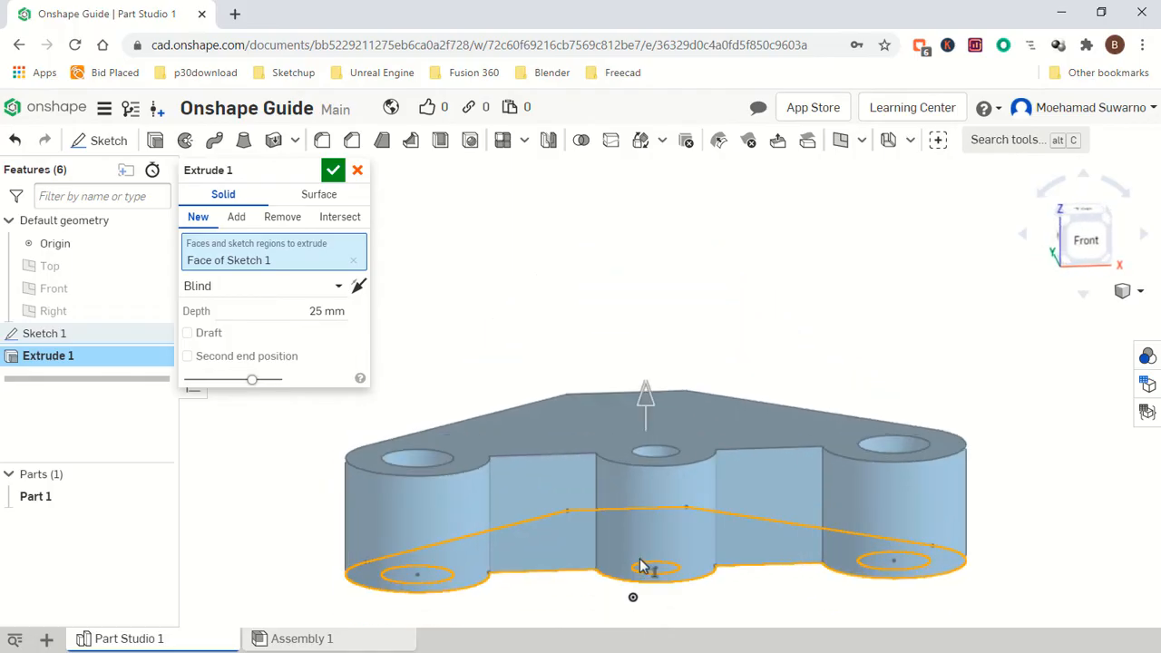
{"action": "left_click", "coordinate": [324, 311]}
{"action": "type", "text": "10"}
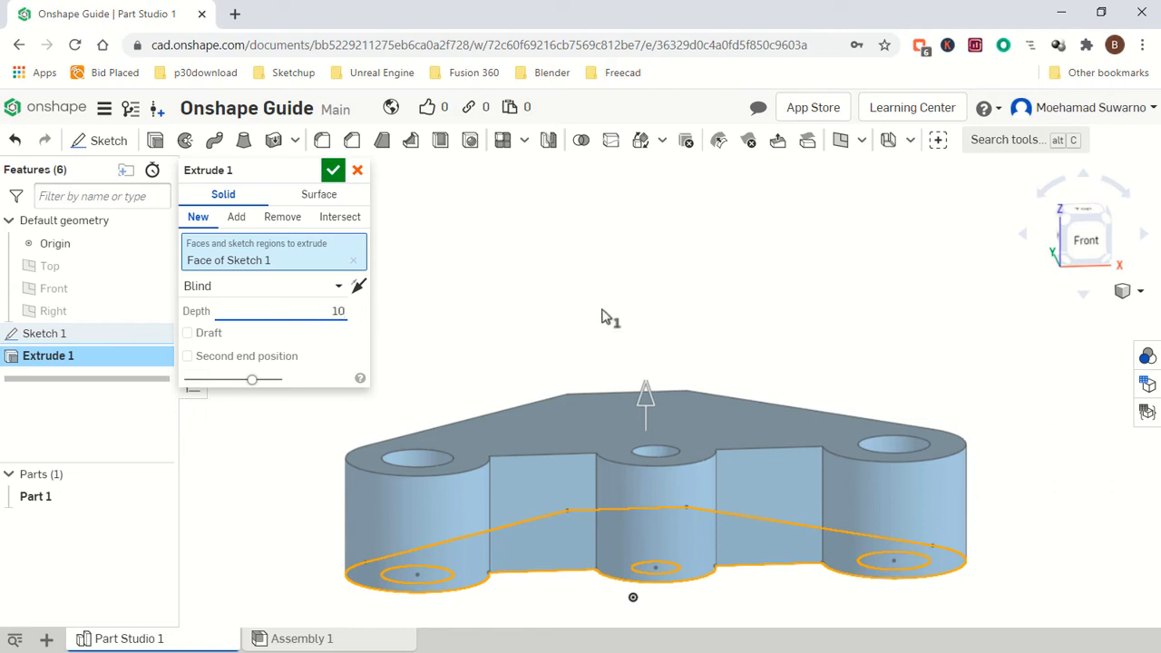
{"action": "left_click", "coordinate": [603, 316]}
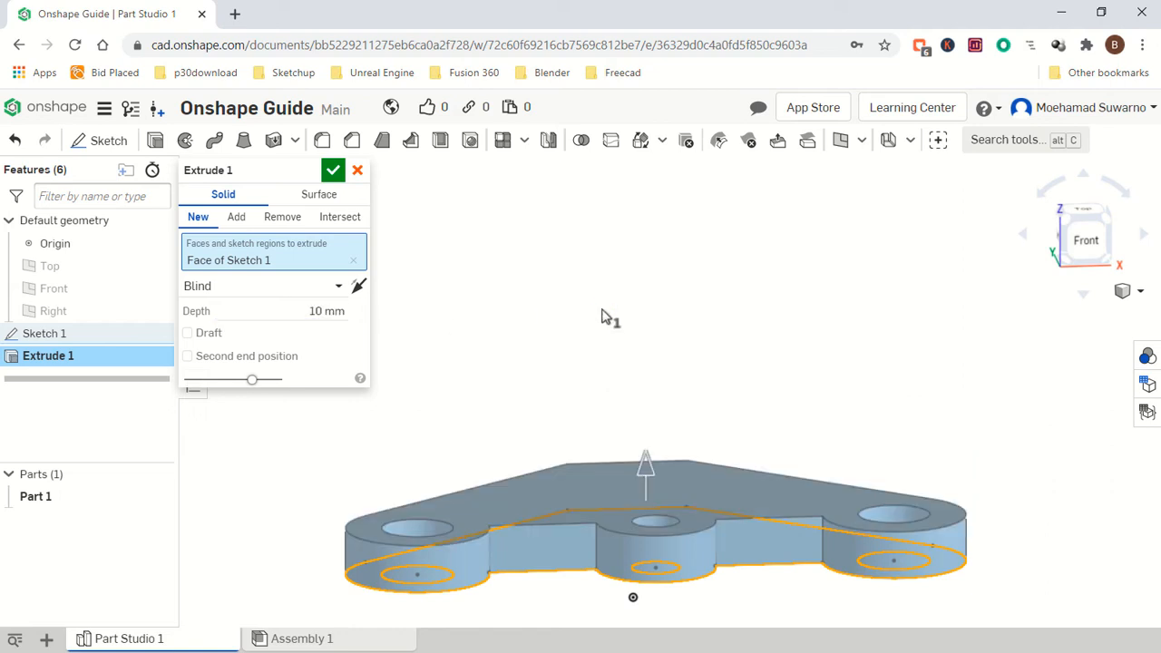
{"action": "left_click", "coordinate": [332, 170]}
Create a three-point construction plane through both ends of the bracket's front corner edge and the inner notch corner on its top face.
{"action": "right_click_drag", "start_coordinate": [708, 470], "coordinate": [671, 536]}
{"action": "scroll", "coordinate": [683, 524], "scroll_direction": "down", "scroll_amount": 4}
{"action": "scroll", "coordinate": [667, 573], "scroll_direction": "up", "scroll_amount": 4}
{"action": "scroll", "coordinate": [686, 582], "scroll_direction": "up", "scroll_amount": 5}
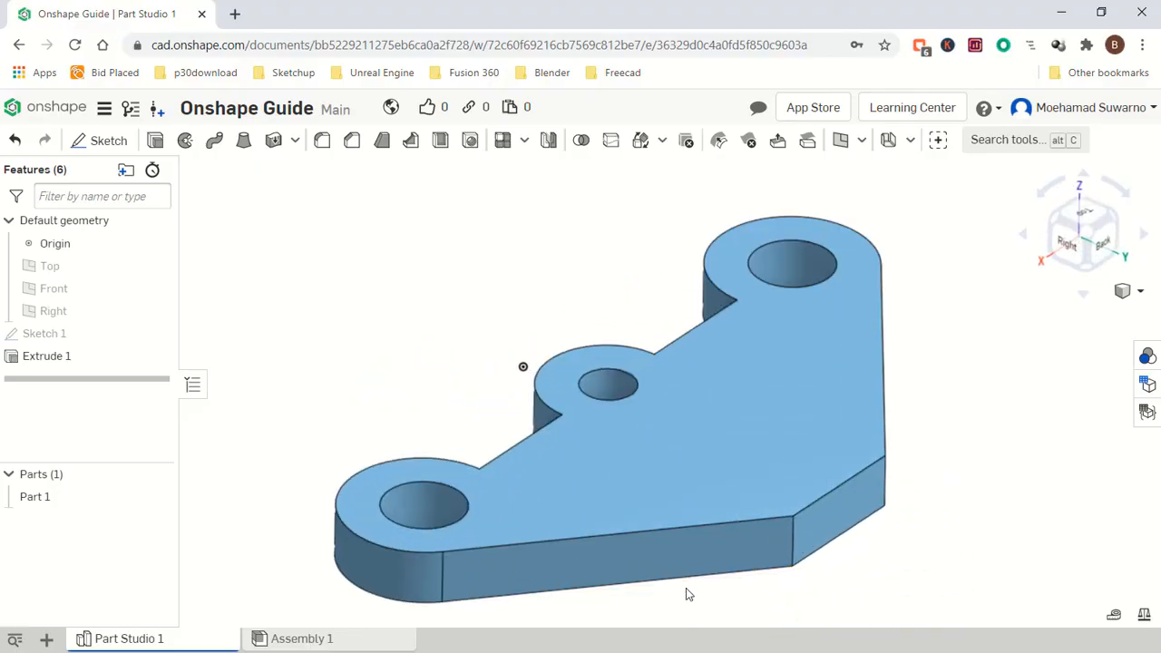
{"action": "left_click", "coordinate": [862, 141]}
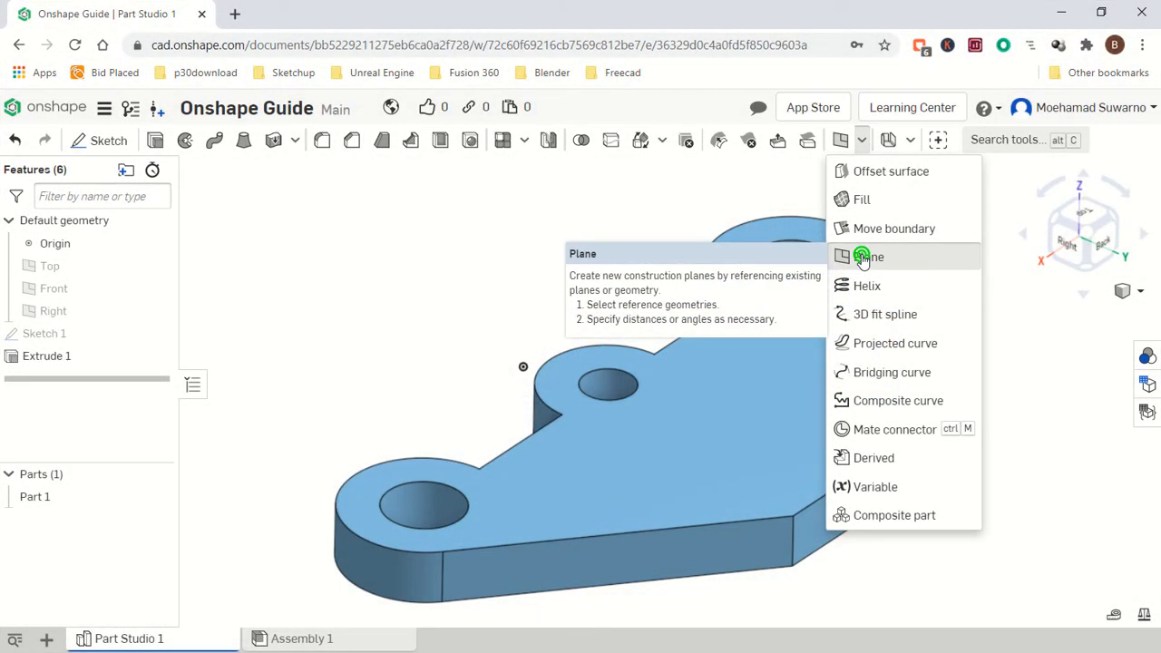
{"action": "left_click", "coordinate": [861, 259]}
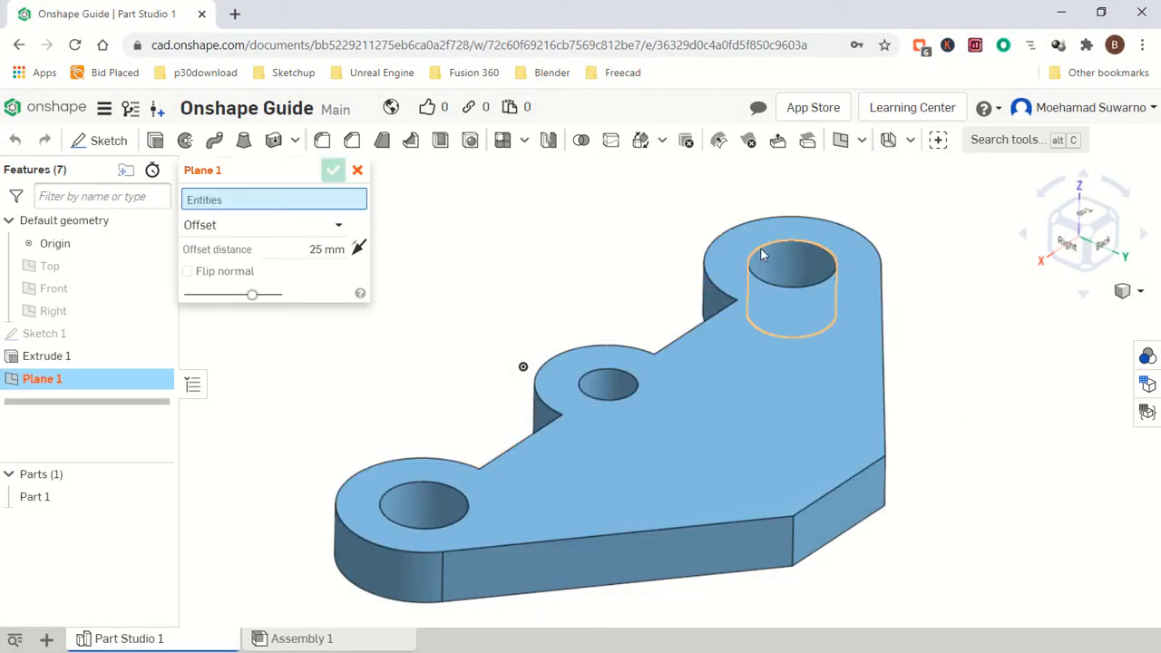
{"action": "left_click", "coordinate": [337, 227]}
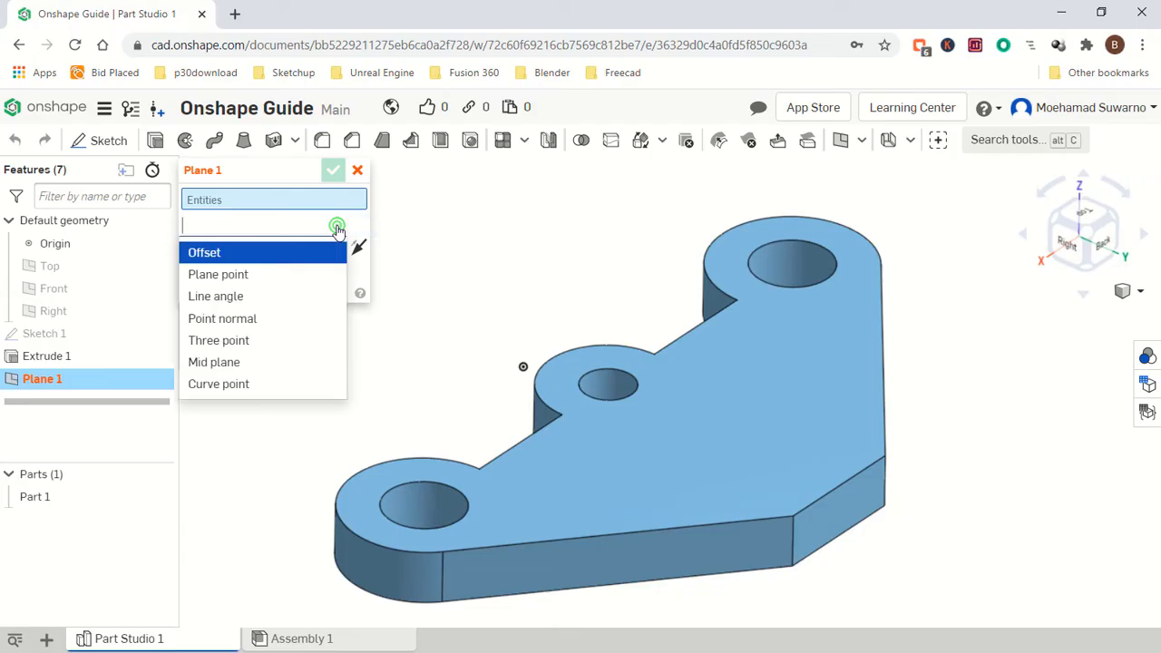
{"action": "left_click", "coordinate": [230, 344]}
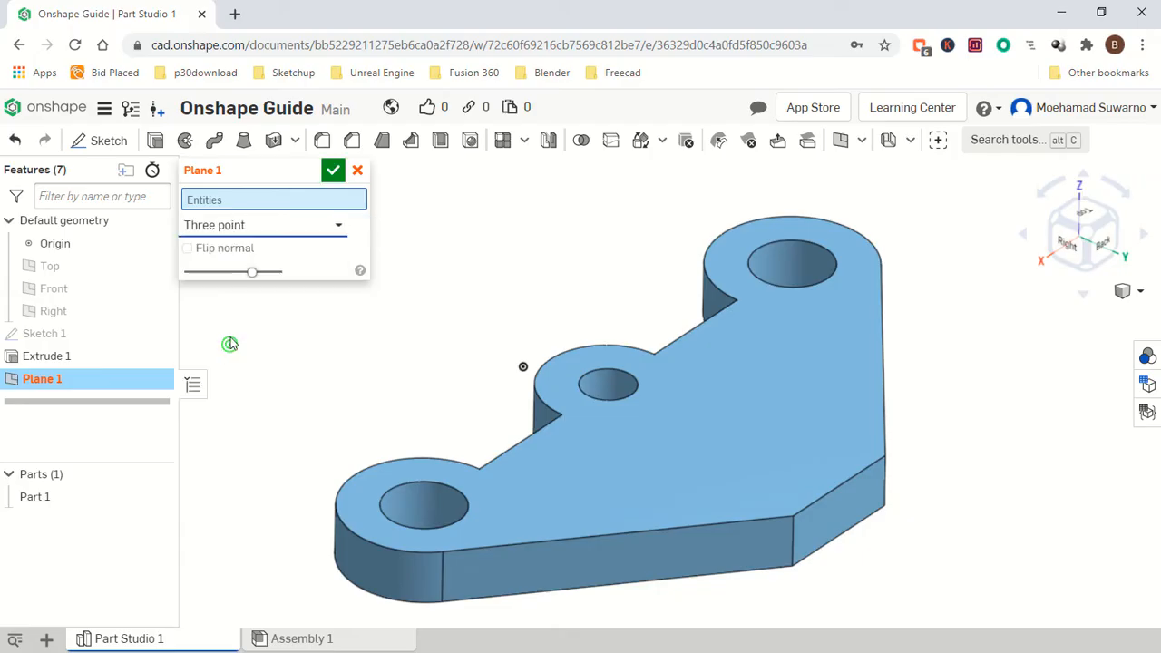
{"action": "left_click", "coordinate": [790, 566]}
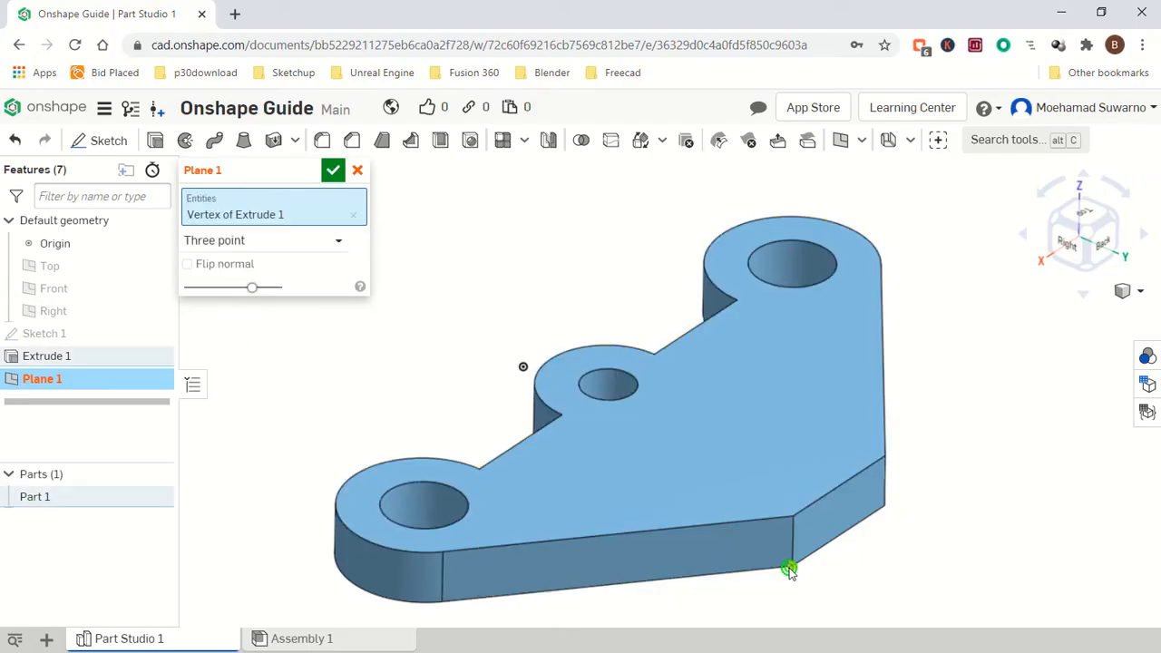
{"action": "left_click", "coordinate": [790, 516]}
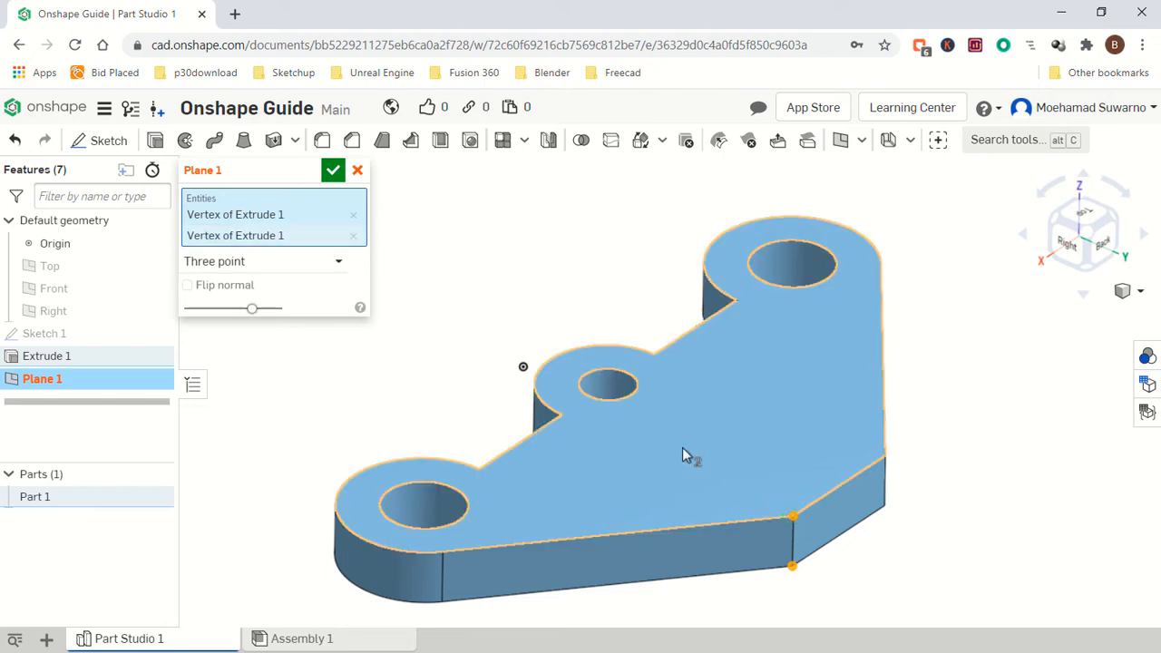
{"action": "left_click", "coordinate": [560, 418]}
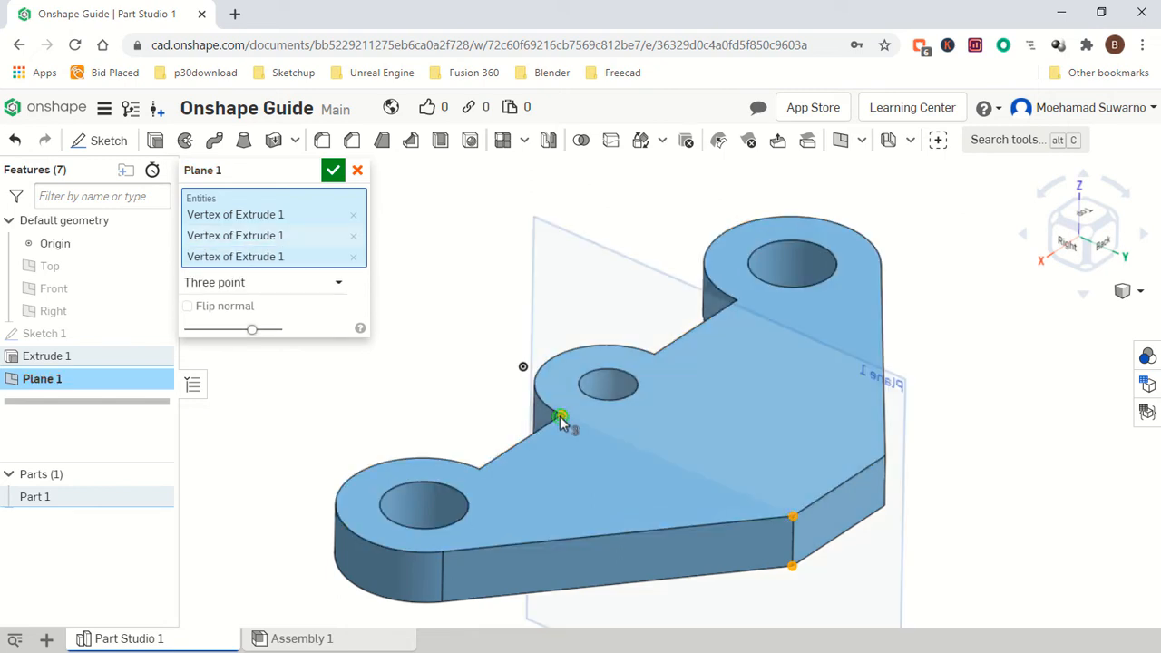
{"action": "left_click", "coordinate": [333, 172]}
Start a new sketch on the new plane and hide the plane.
{"action": "left_click", "coordinate": [99, 141]}
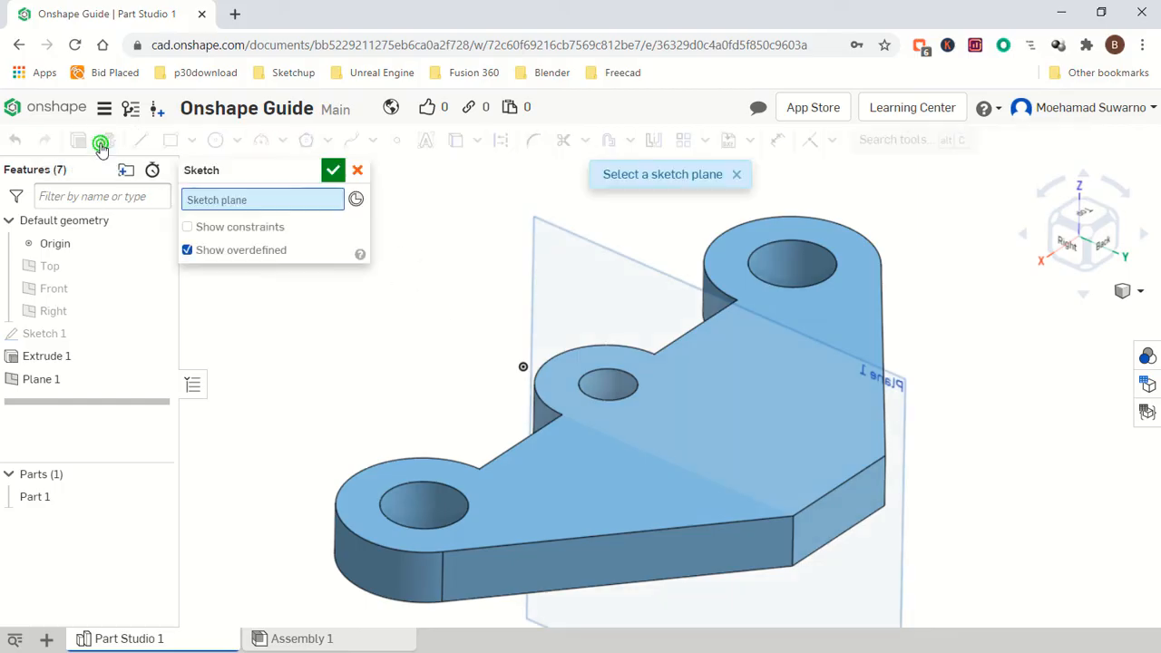
{"action": "left_click", "coordinate": [578, 261]}
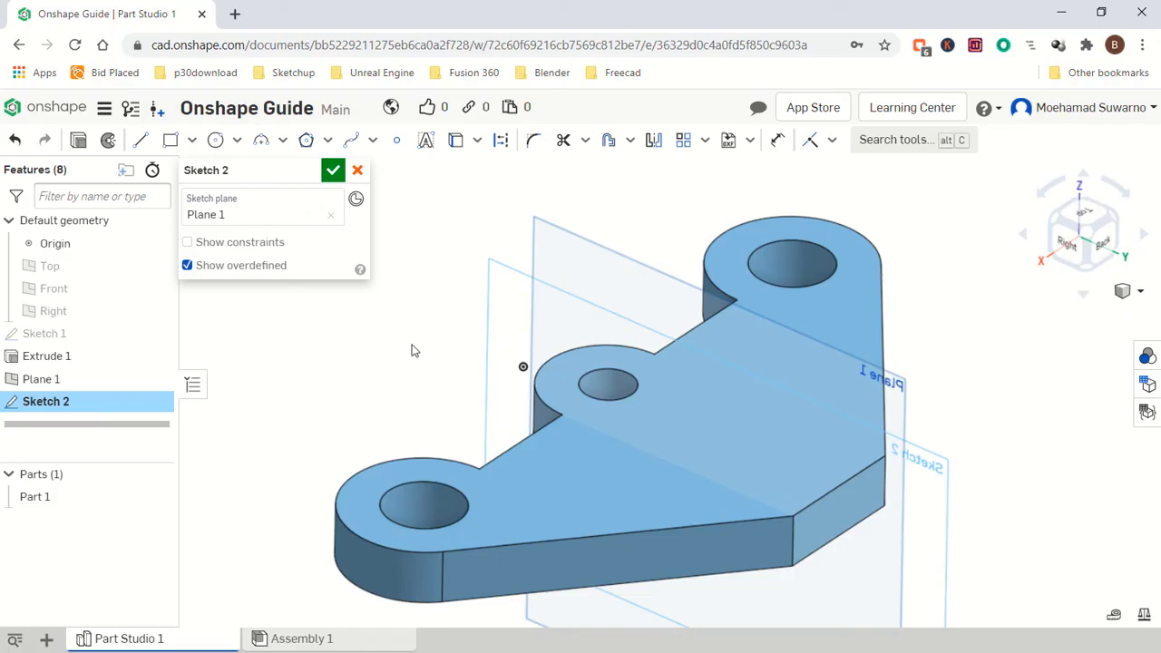
{"action": "right_click", "coordinate": [54, 381]}
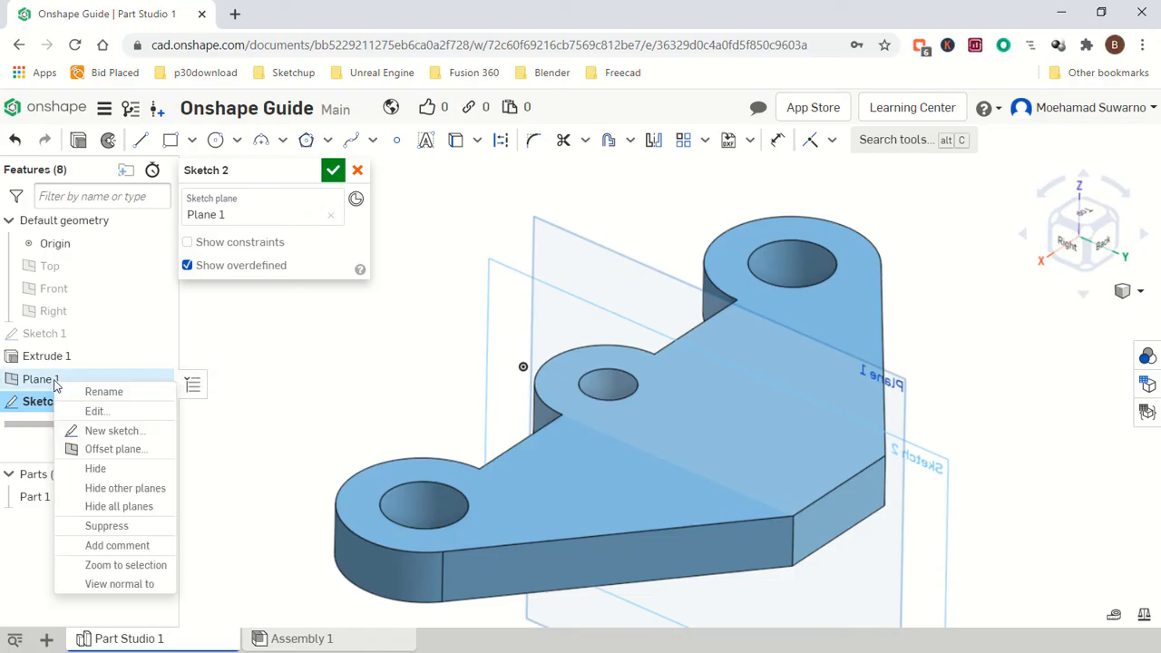
{"action": "left_click", "coordinate": [49, 384]}
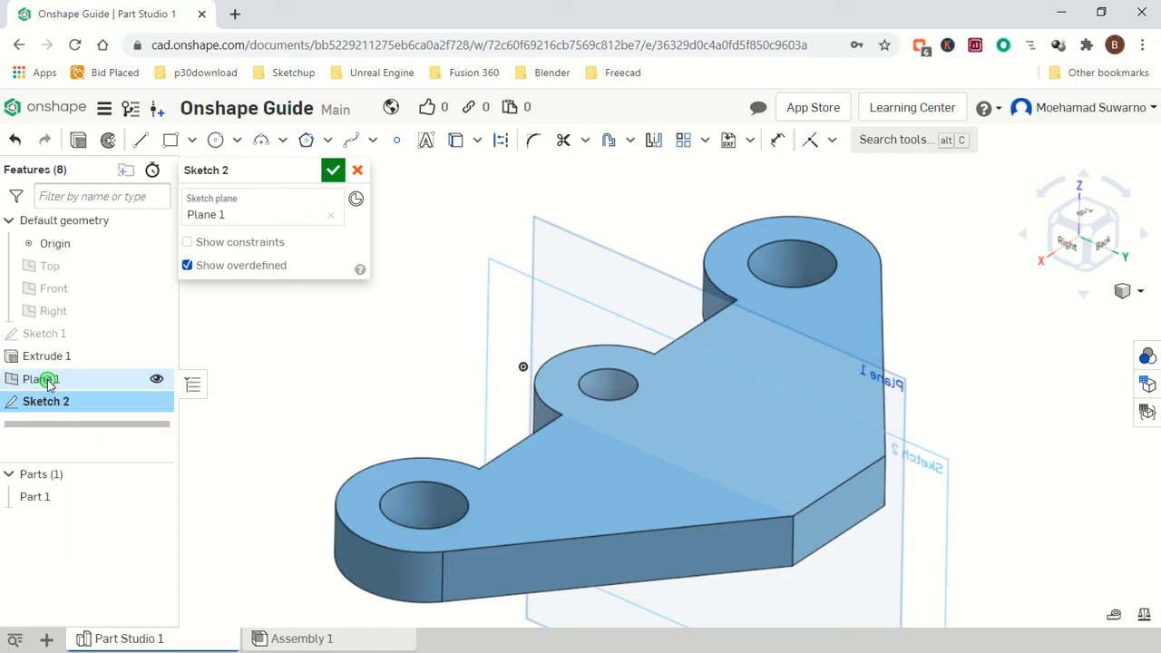
{"action": "left_click", "coordinate": [158, 381]}
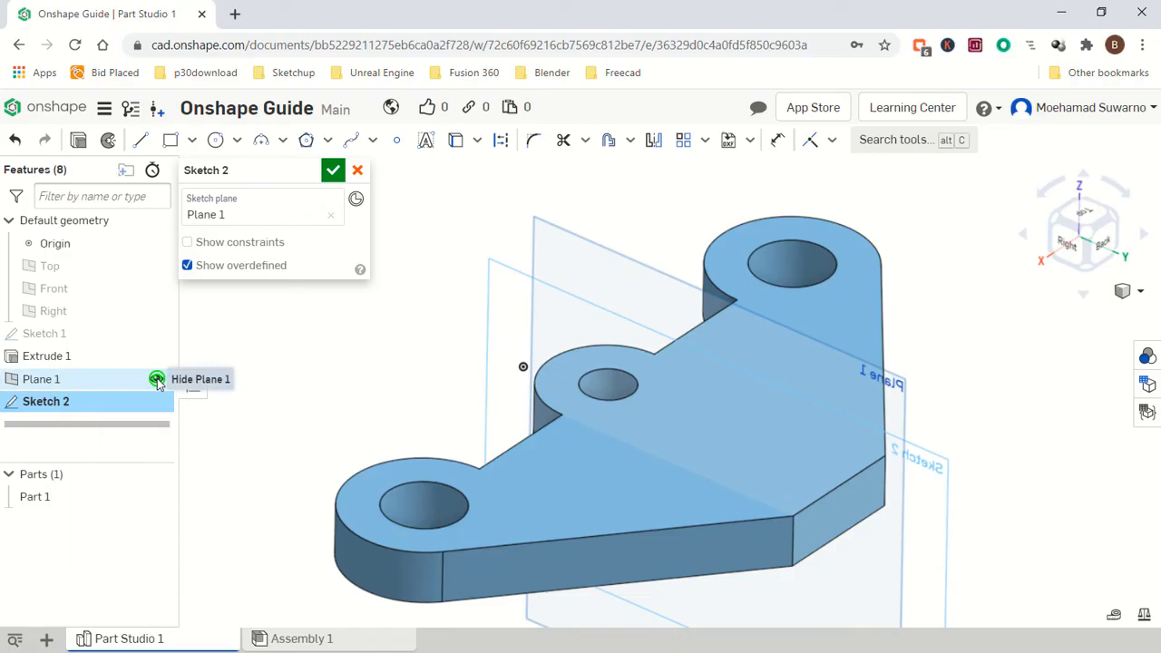
Draw a closed line profile from the part's end: two parallel angled legs about 28 mm rising to a horizontal tab about 21 mm long and 10 mm thick.
{"action": "left_click", "coordinate": [1070, 248]}
{"action": "scroll", "coordinate": [802, 291], "scroll_direction": "down", "scroll_amount": 3}
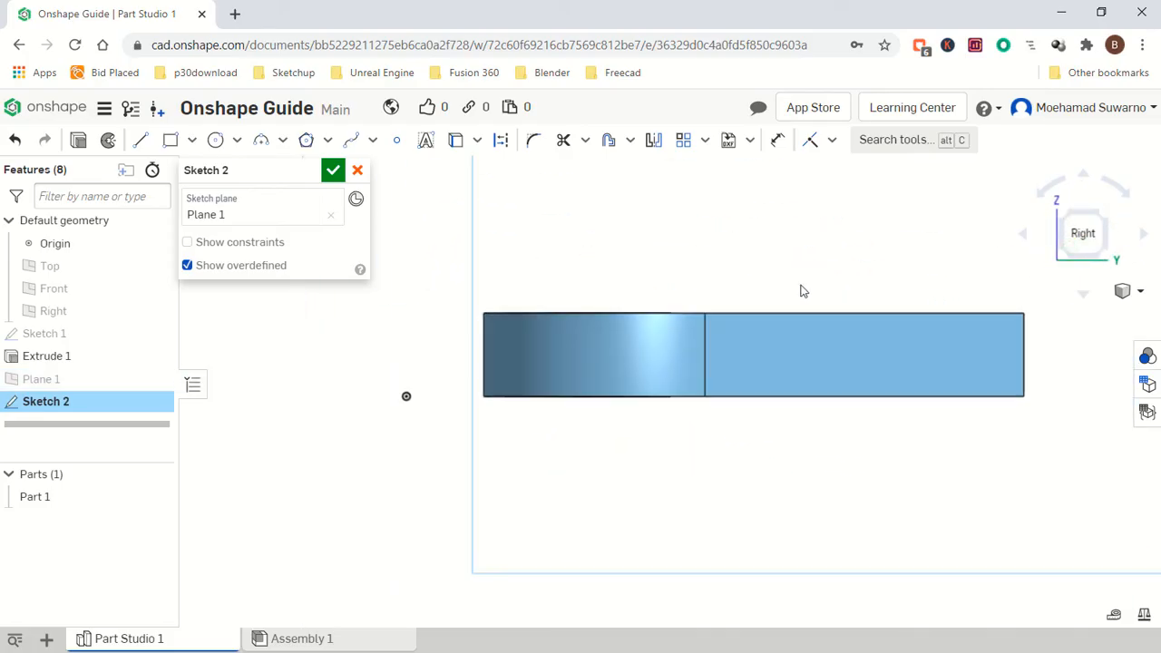
{"action": "right_click_drag", "start_coordinate": [889, 300], "coordinate": [916, 300]}
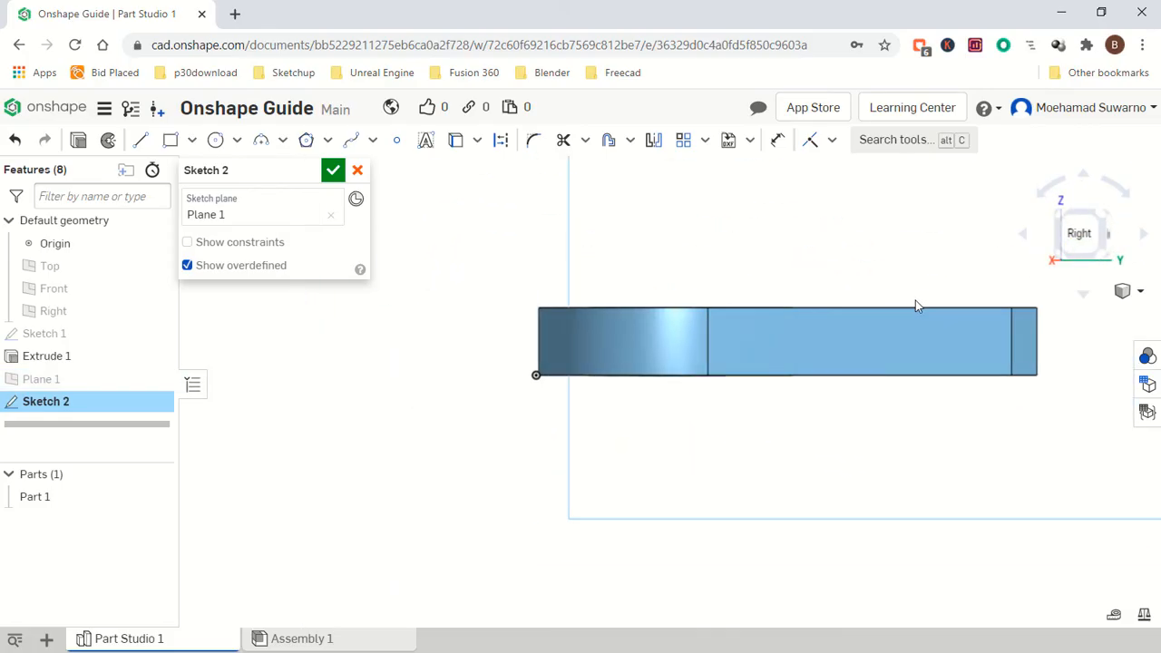
{"action": "middle_click_drag", "start_coordinate": [915, 300], "coordinate": [789, 328]}
{"action": "left_click", "coordinate": [1079, 234]}
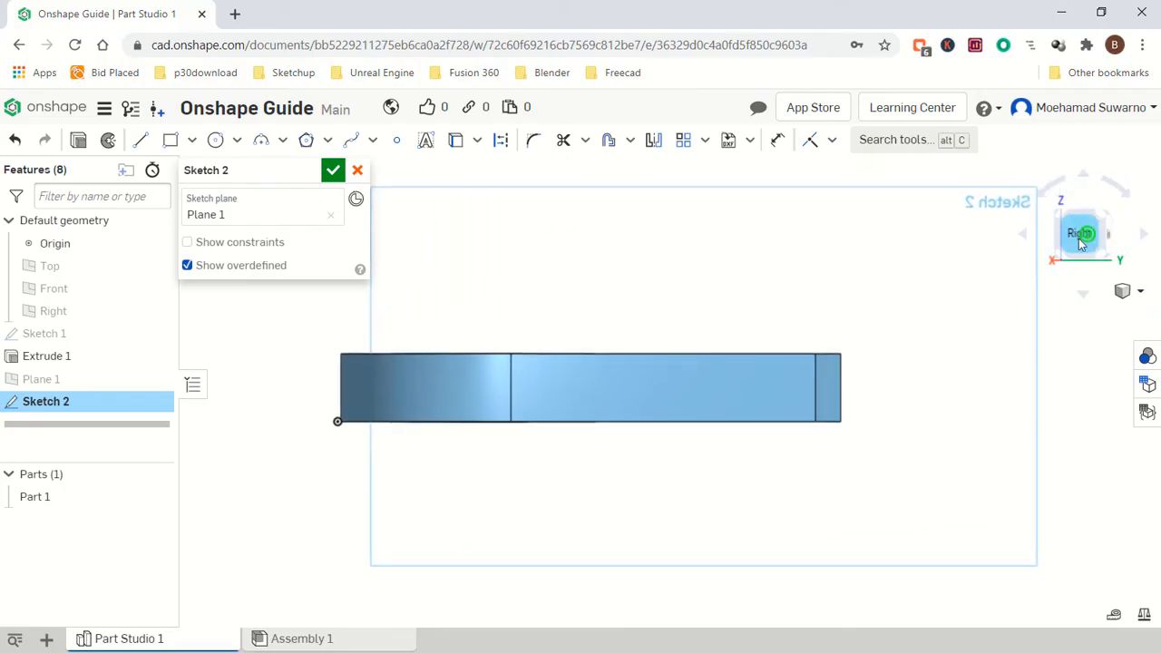
{"action": "middle_click_drag", "start_coordinate": [928, 314], "coordinate": [671, 353]}
{"action": "scroll", "coordinate": [672, 353], "scroll_direction": "down", "scroll_amount": 3}
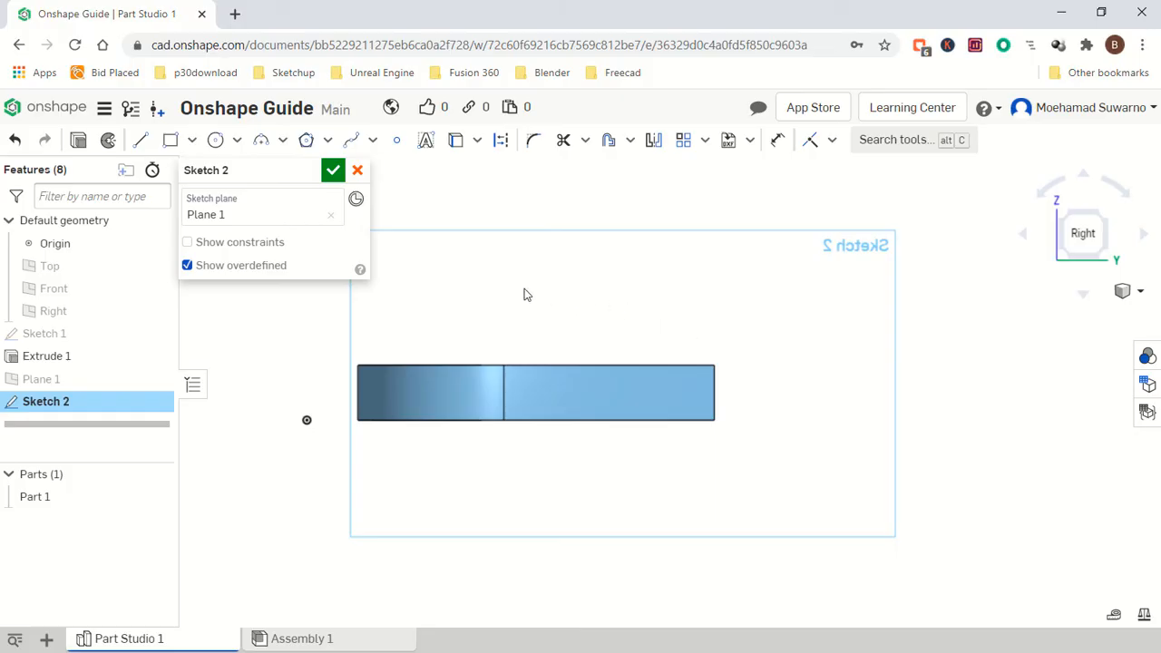
{"action": "key", "text": "l"}
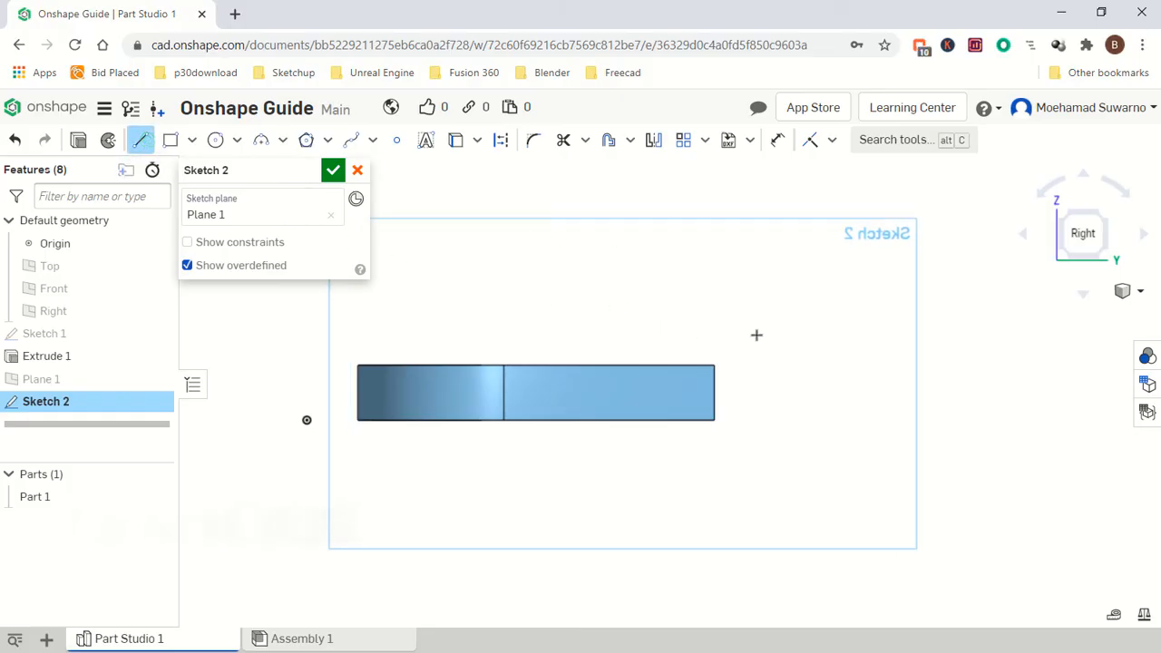
{"action": "left_click", "coordinate": [715, 365]}
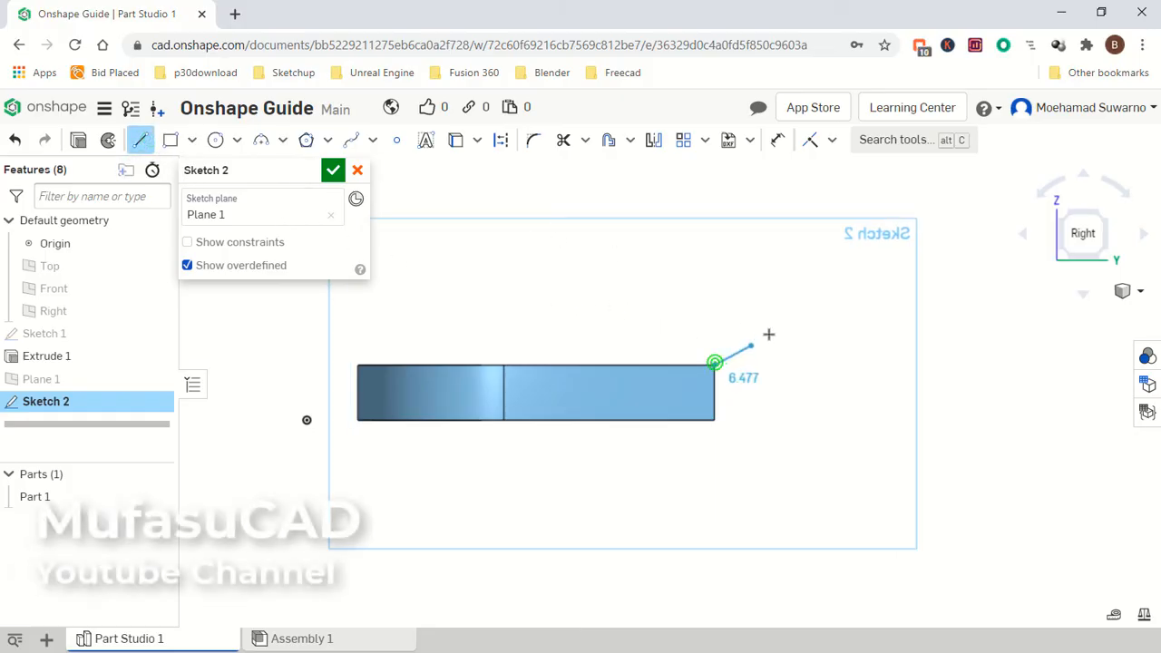
{"action": "left_click", "coordinate": [831, 266]}
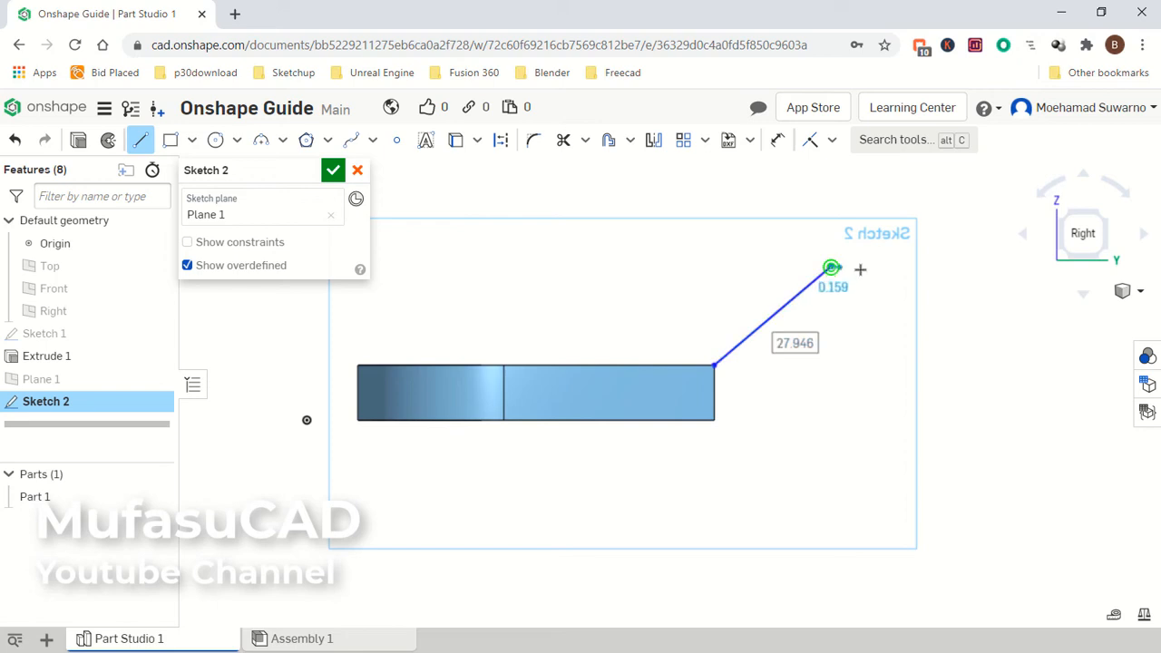
{"action": "left_click", "coordinate": [947, 267]}
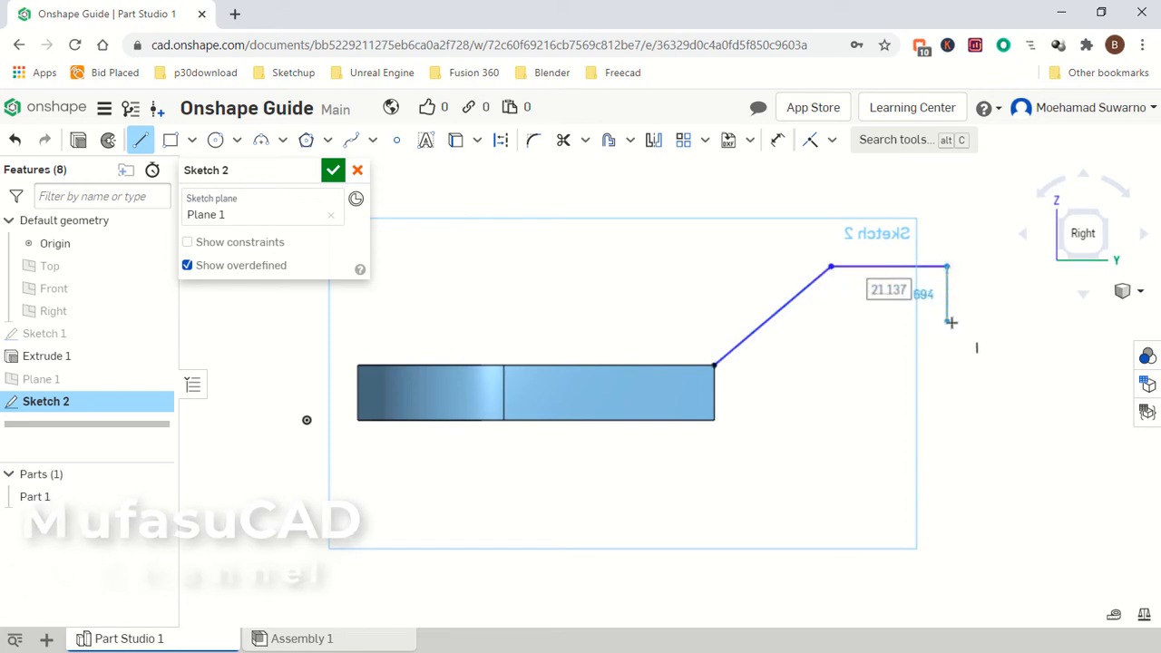
{"action": "left_click", "coordinate": [949, 322]}
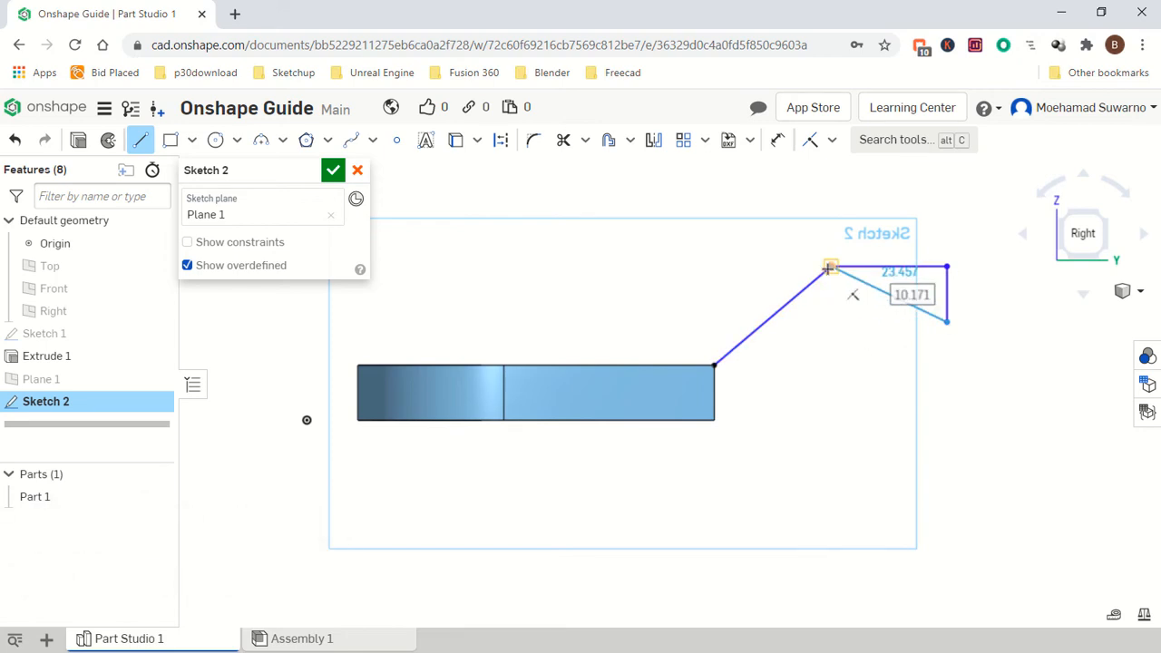
{"action": "left_click", "coordinate": [831, 321]}
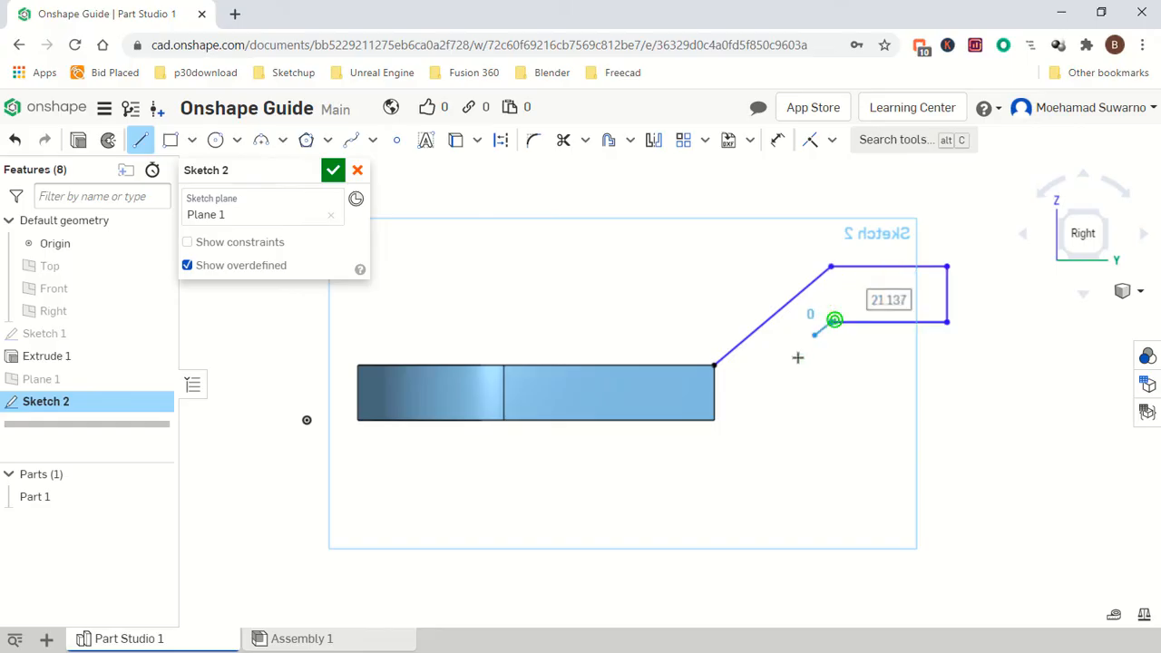
{"action": "left_click", "coordinate": [716, 418]}
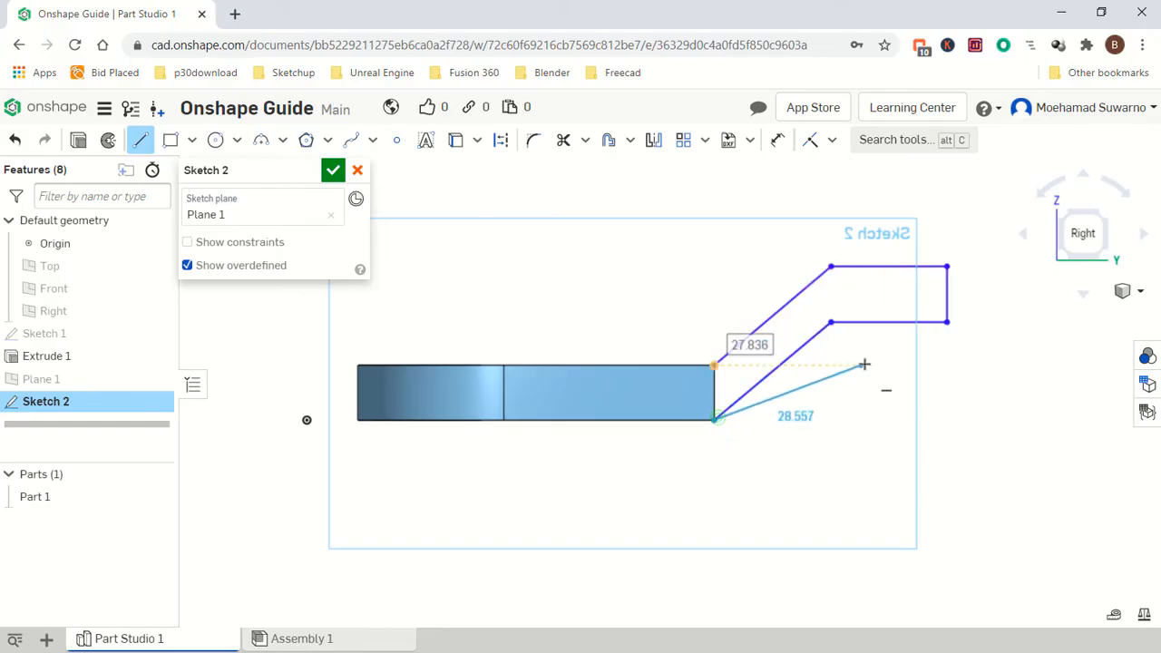
{"action": "key", "text": "Escape"}
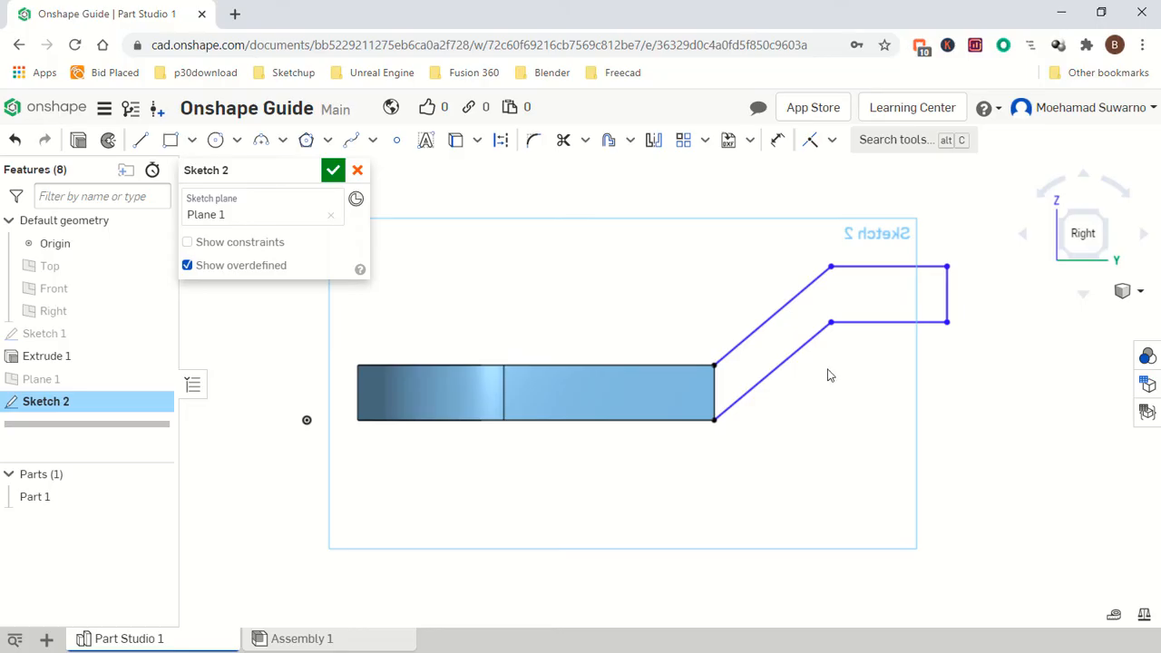
Dimension the vertical offset between the angled legs and the tab's end height, both as 10 mm.
{"action": "left_click", "coordinate": [778, 141]}
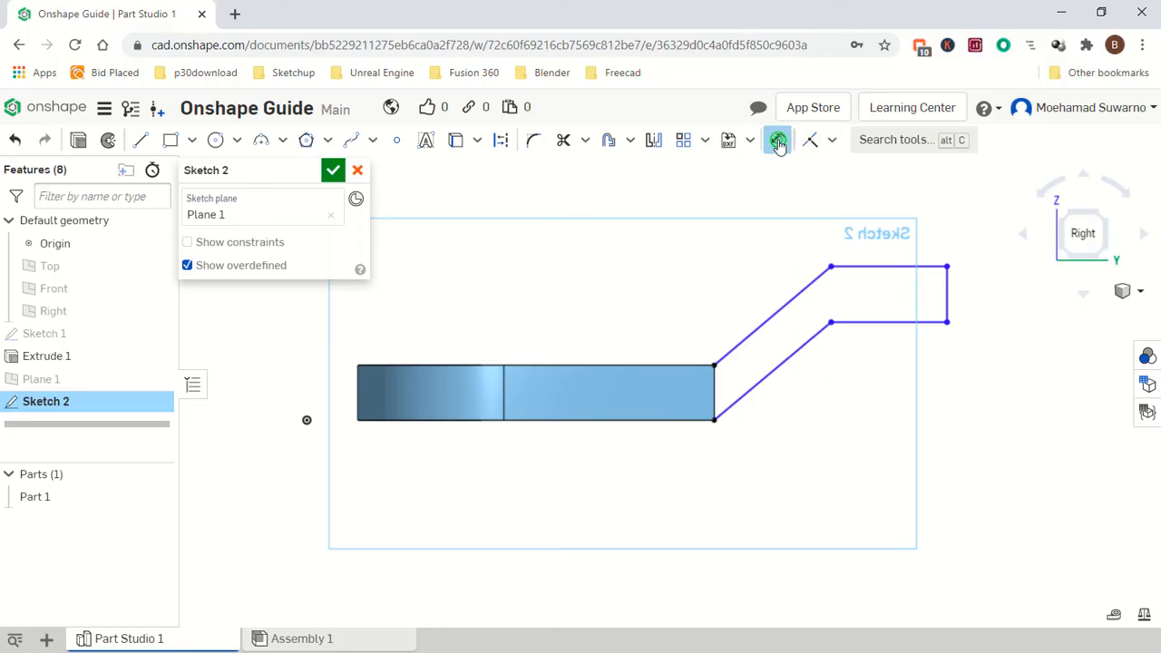
{"action": "left_click", "coordinate": [826, 265]}
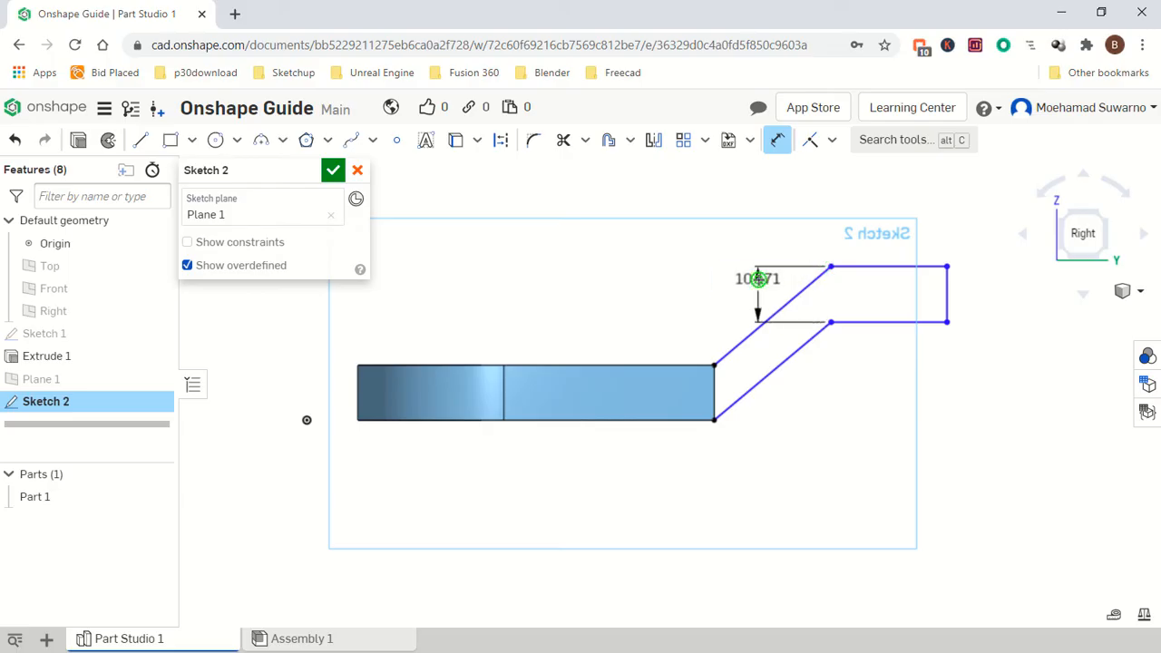
{"action": "left_click", "coordinate": [758, 278]}
{"action": "type", "text": "10"}
{"action": "key", "text": "Return"}
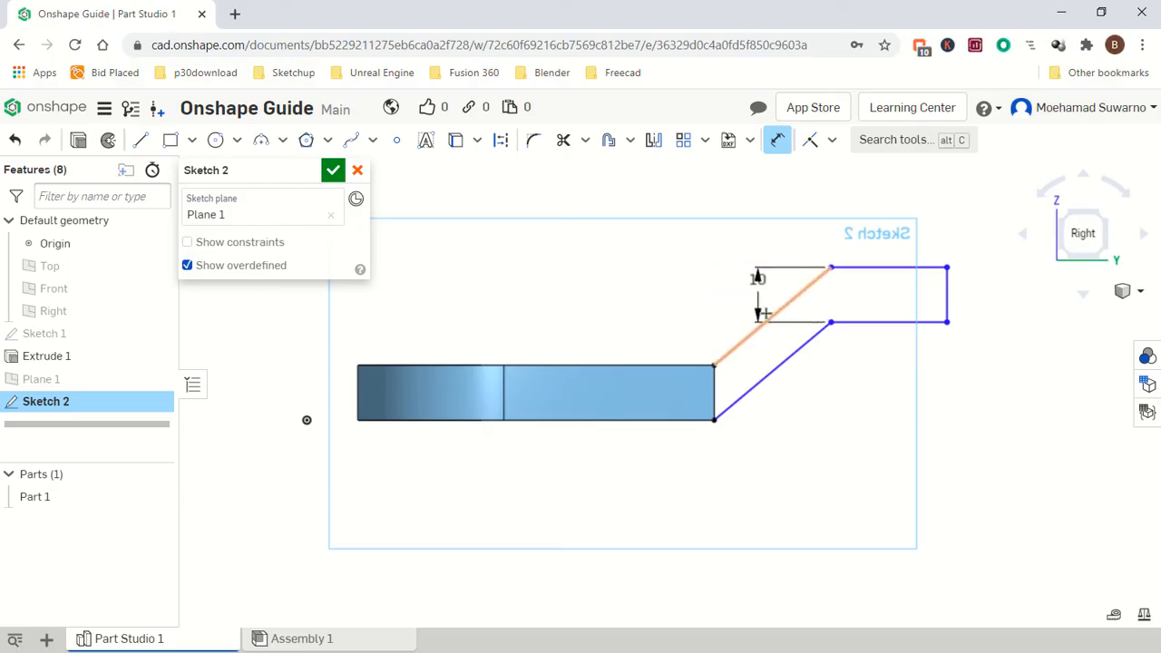
{"action": "left_click", "coordinate": [946, 294]}
{"action": "left_click", "coordinate": [973, 295]}
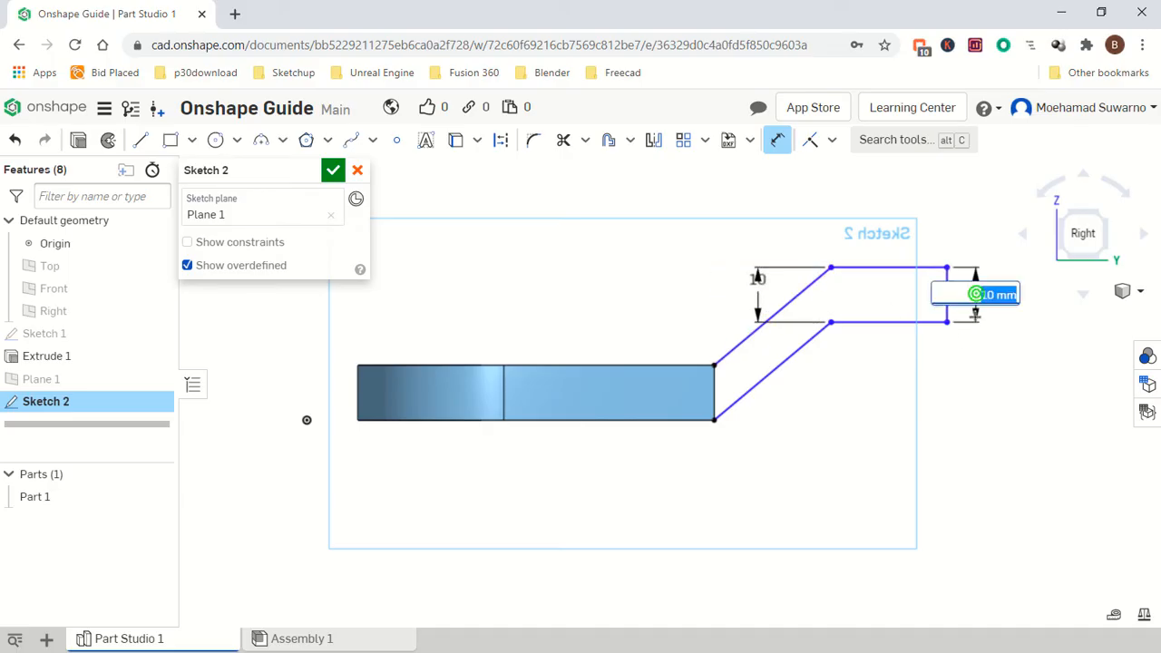
{"action": "key", "text": "Return"}
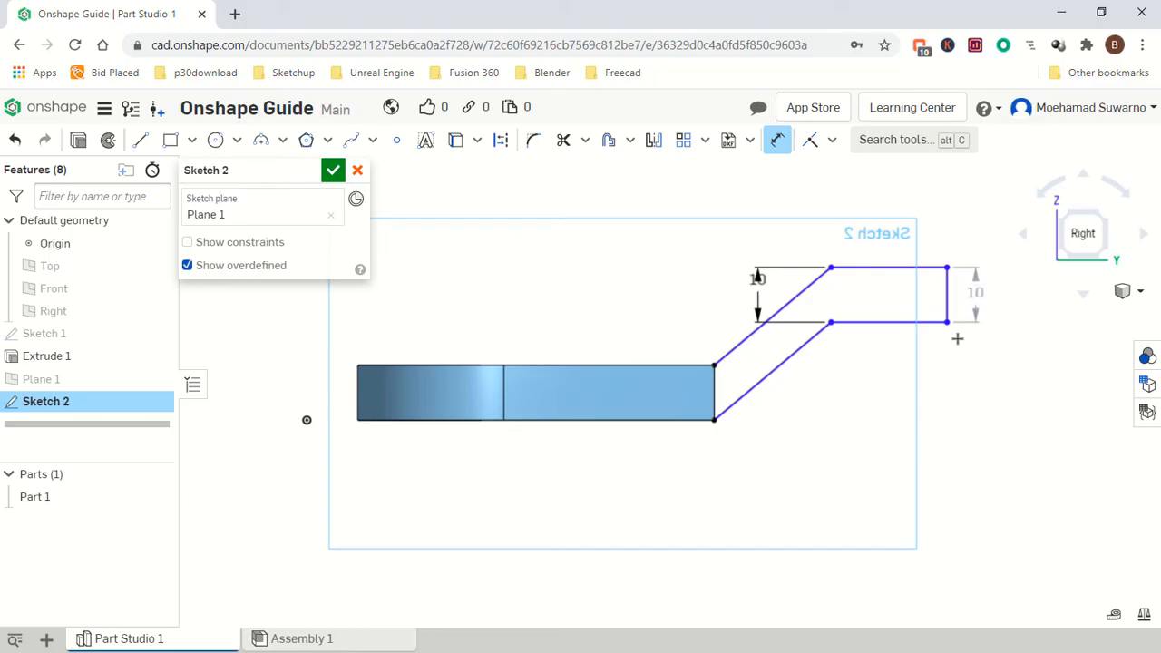
Dimension the tab's lower edge length to 20 mm and the lower angled leg to 25 mm.
{"action": "left_click", "coordinate": [887, 323]}
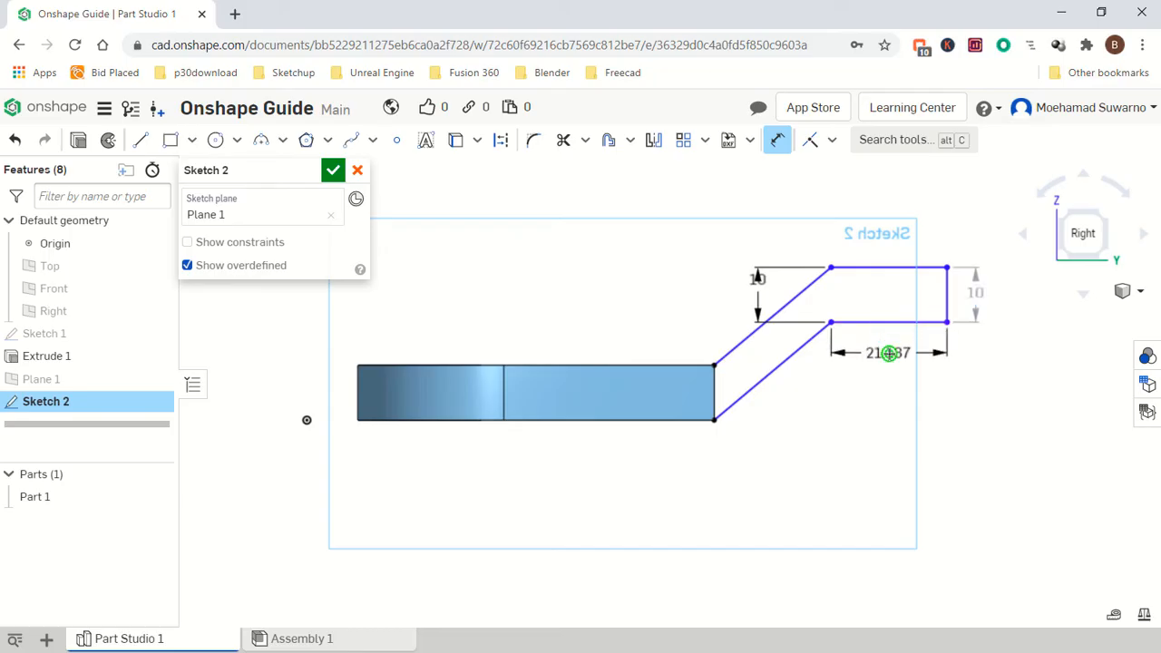
{"action": "left_click", "coordinate": [889, 354]}
{"action": "type", "text": "20"}
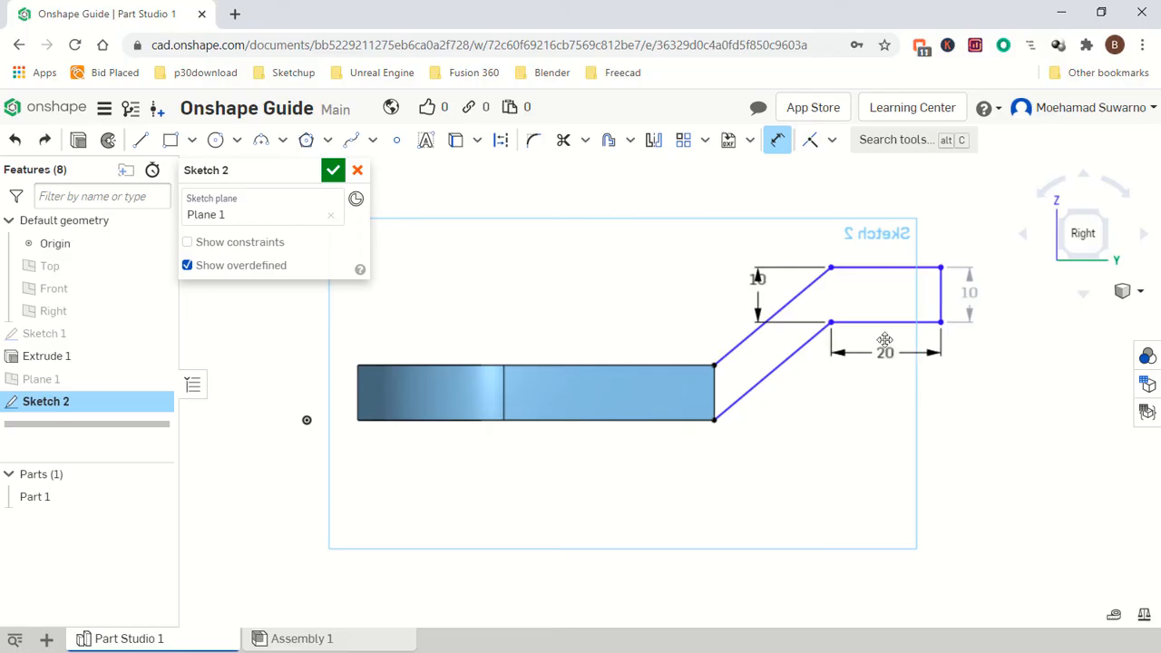
{"action": "left_click", "coordinate": [774, 375]}
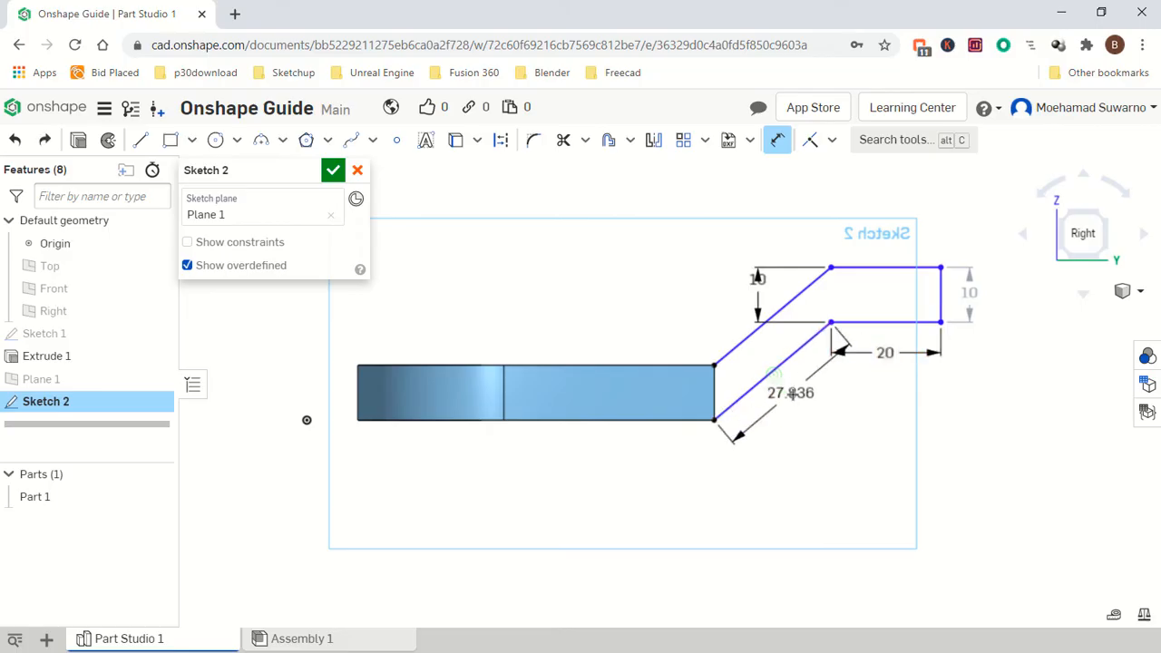
{"action": "left_click", "coordinate": [795, 398]}
{"action": "type", "text": "25"}
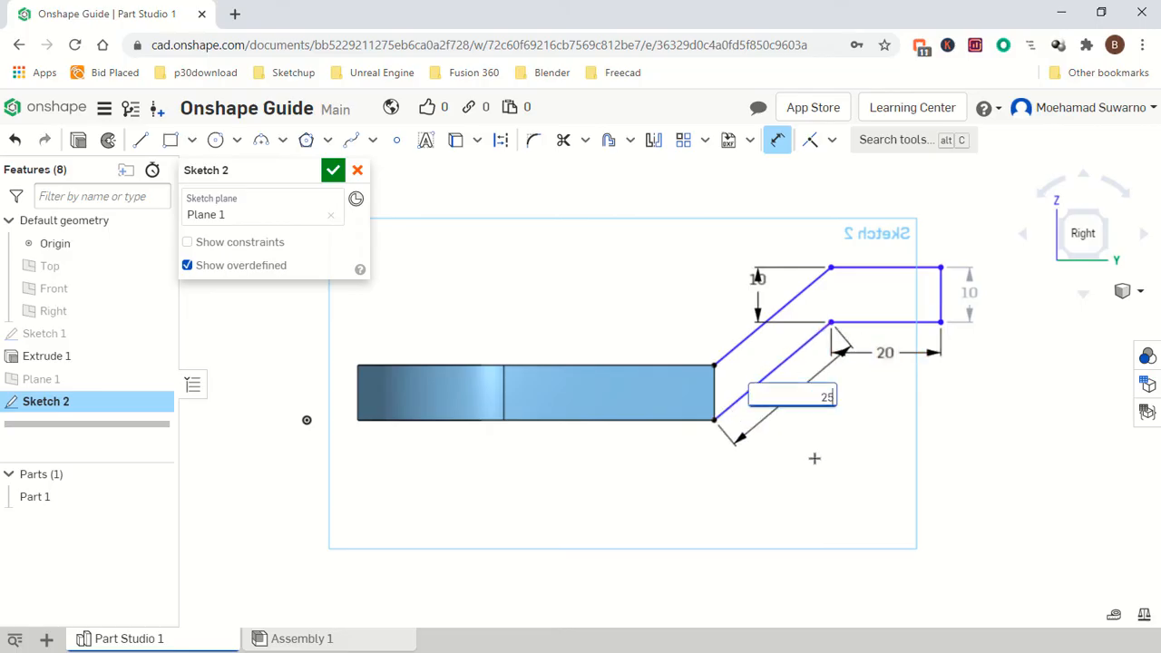
{"action": "key", "text": "Return"}
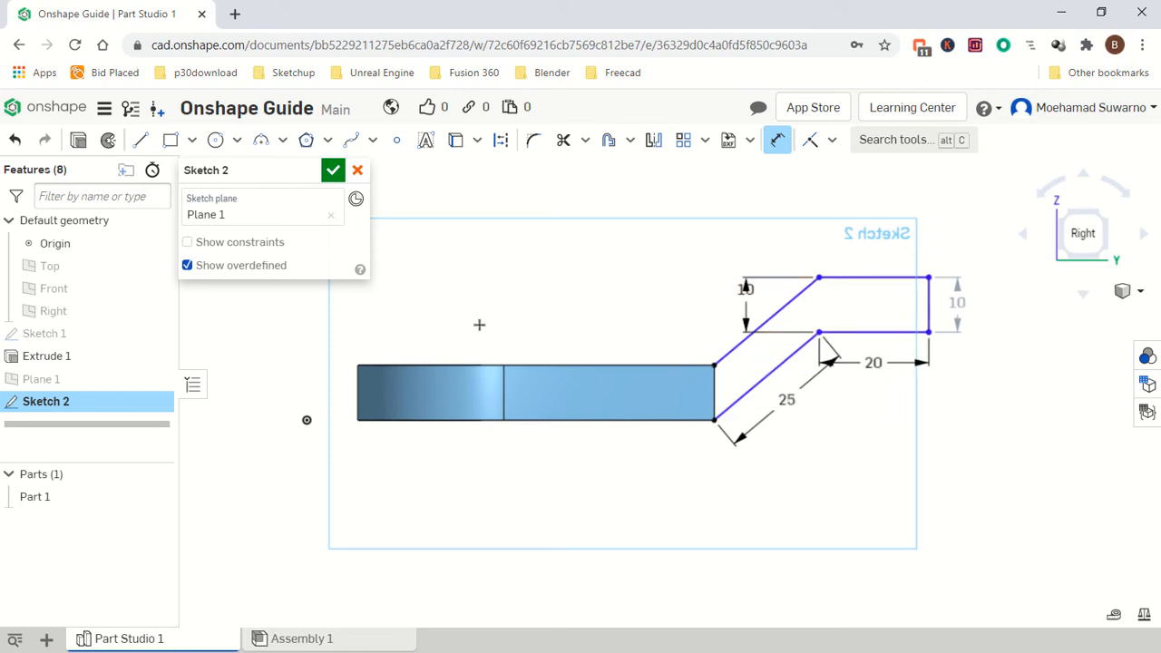
Close the tab profile with a line along the part's end face and finish the sketch.
{"action": "left_click", "coordinate": [141, 140]}
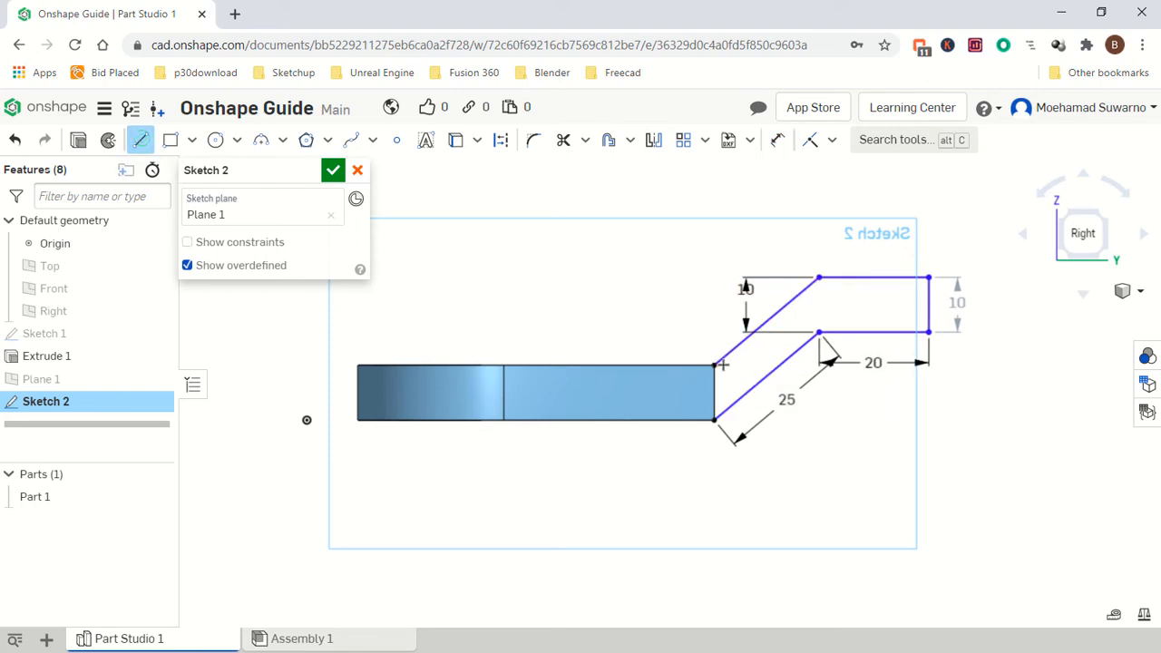
{"action": "left_click", "coordinate": [712, 365]}
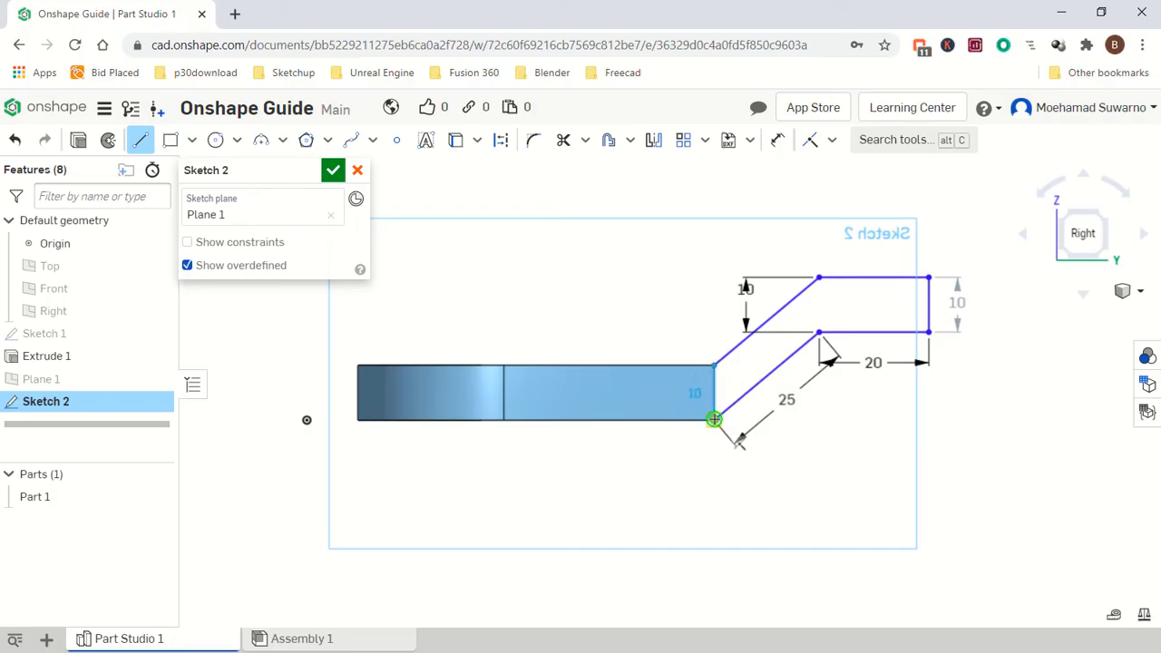
{"action": "left_click", "coordinate": [713, 419]}
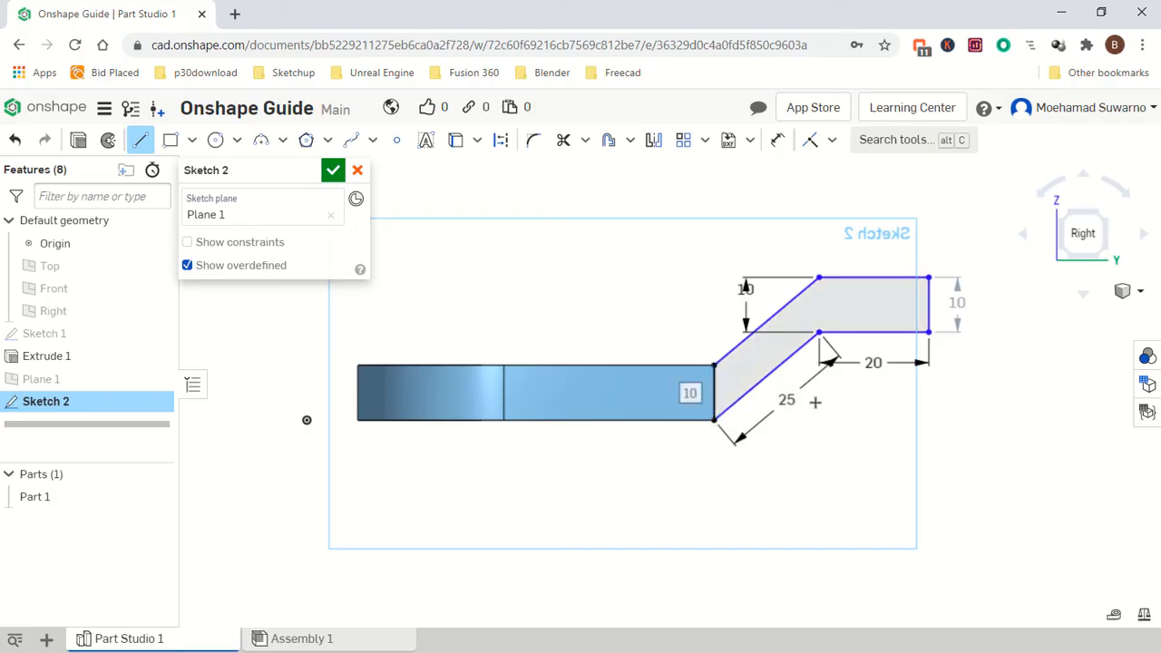
{"action": "left_click", "coordinate": [333, 172]}
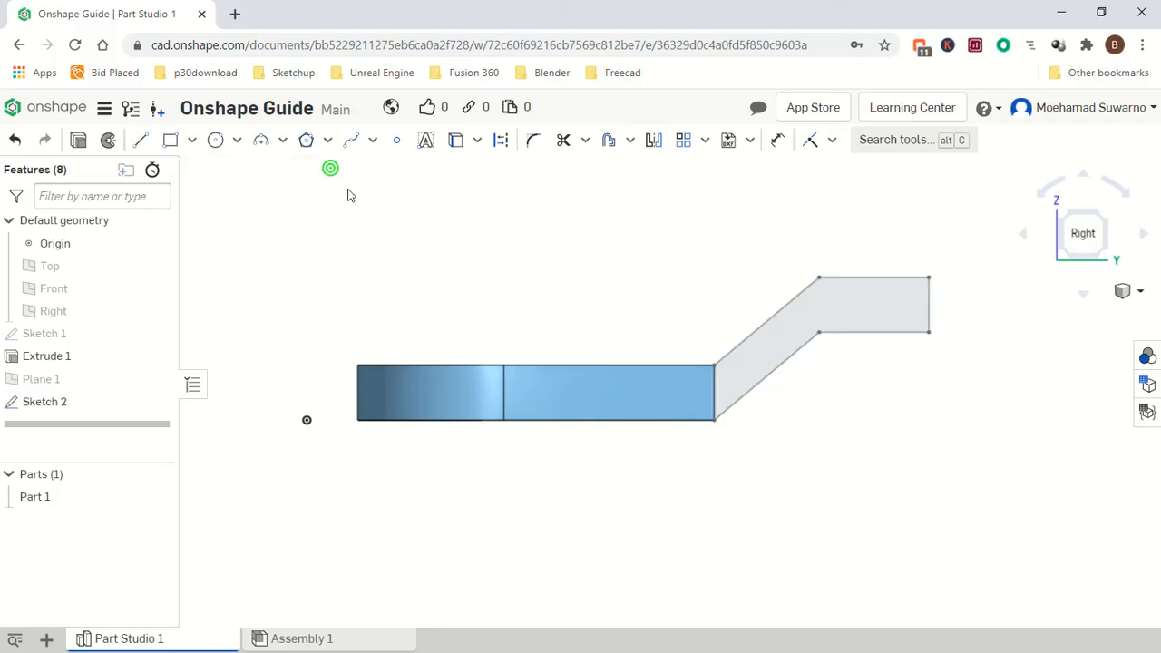
Extrude the angled tab profile 25 mm, adding it to the existing part.
{"action": "right_click_drag", "start_coordinate": [500, 379], "coordinate": [537, 409]}
{"action": "middle_click_drag", "start_coordinate": [498, 221], "coordinate": [660, 332]}
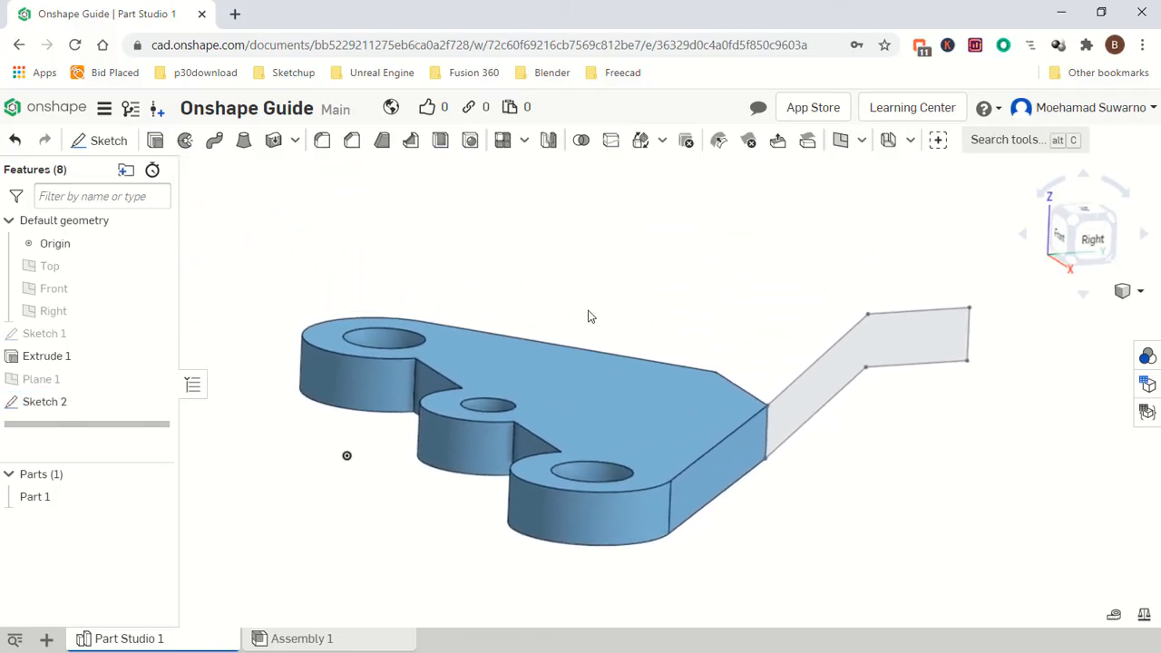
{"action": "right_click_drag", "start_coordinate": [587, 312], "coordinate": [472, 354]}
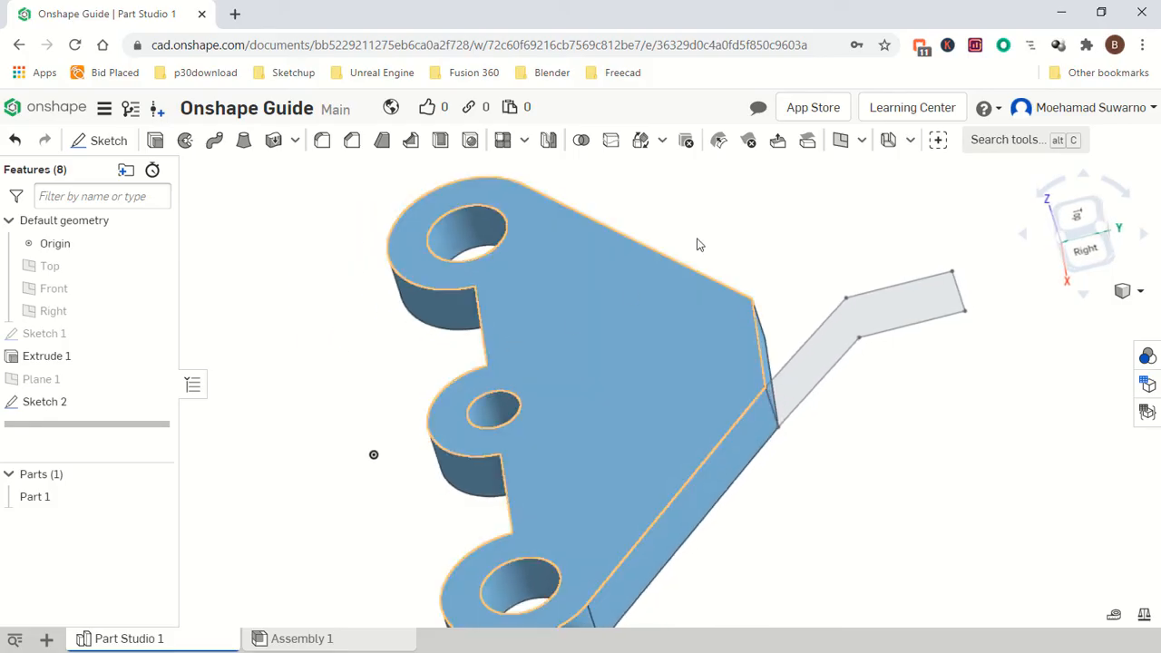
{"action": "left_click", "coordinate": [155, 141]}
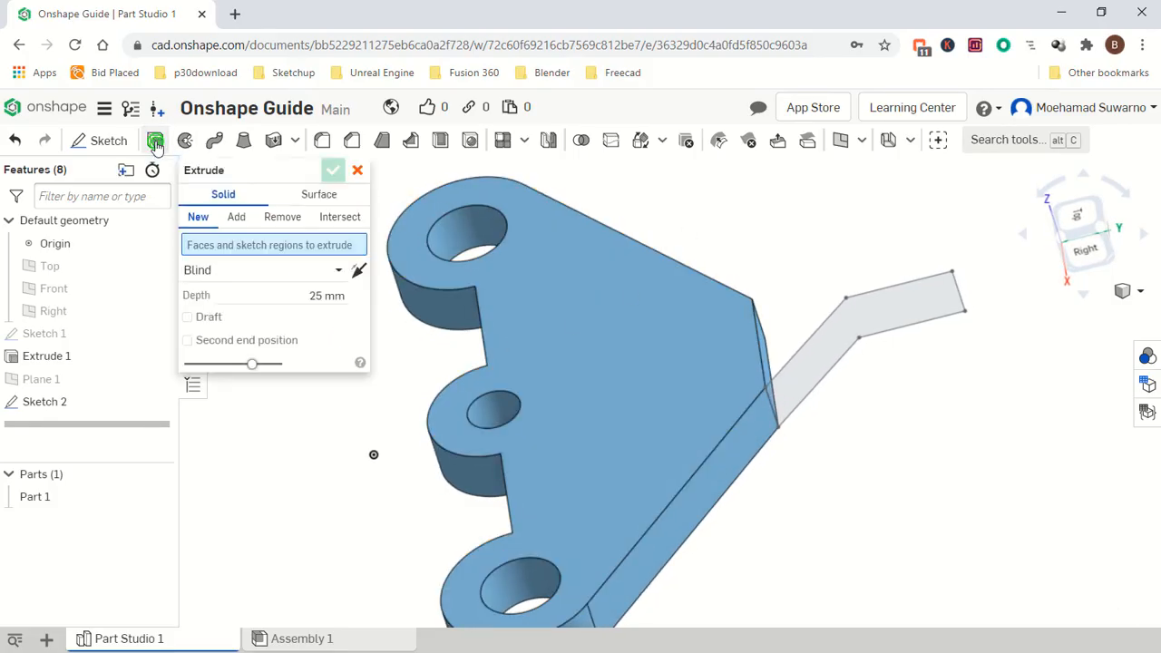
{"action": "left_click", "coordinate": [889, 317]}
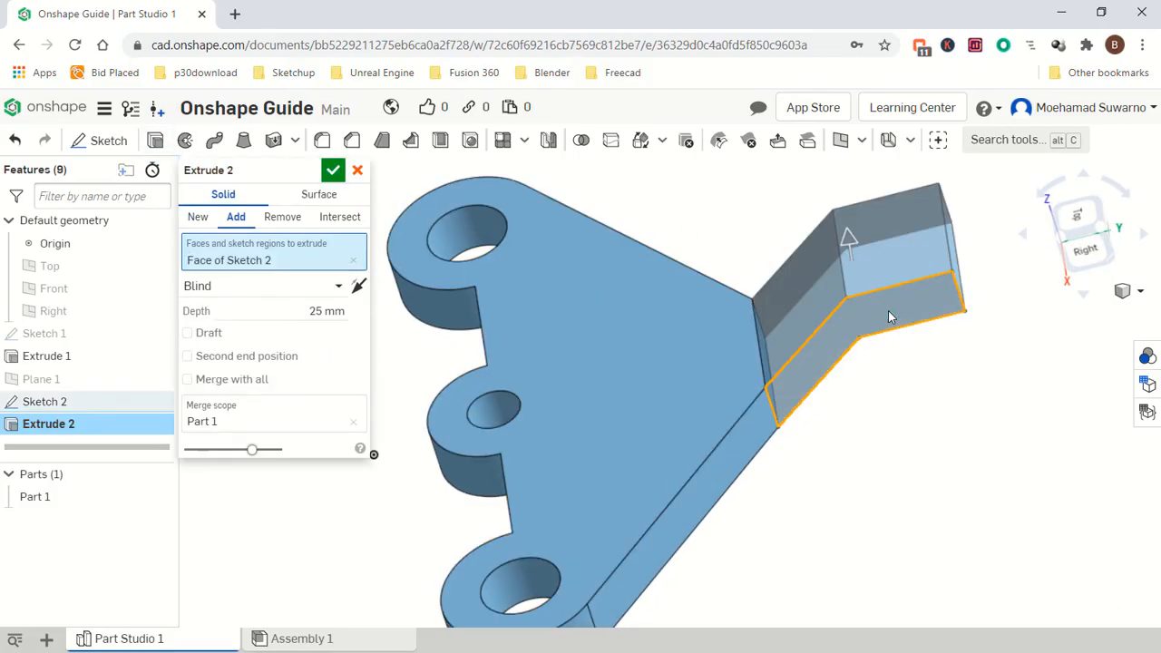
{"action": "right_click_drag", "start_coordinate": [847, 372], "coordinate": [711, 517]}
{"action": "scroll", "coordinate": [711, 517], "scroll_direction": "up", "scroll_amount": 2}
{"action": "scroll", "coordinate": [562, 485], "scroll_direction": "down", "scroll_amount": 4}
{"action": "scroll", "coordinate": [550, 483], "scroll_direction": "up", "scroll_amount": 6}
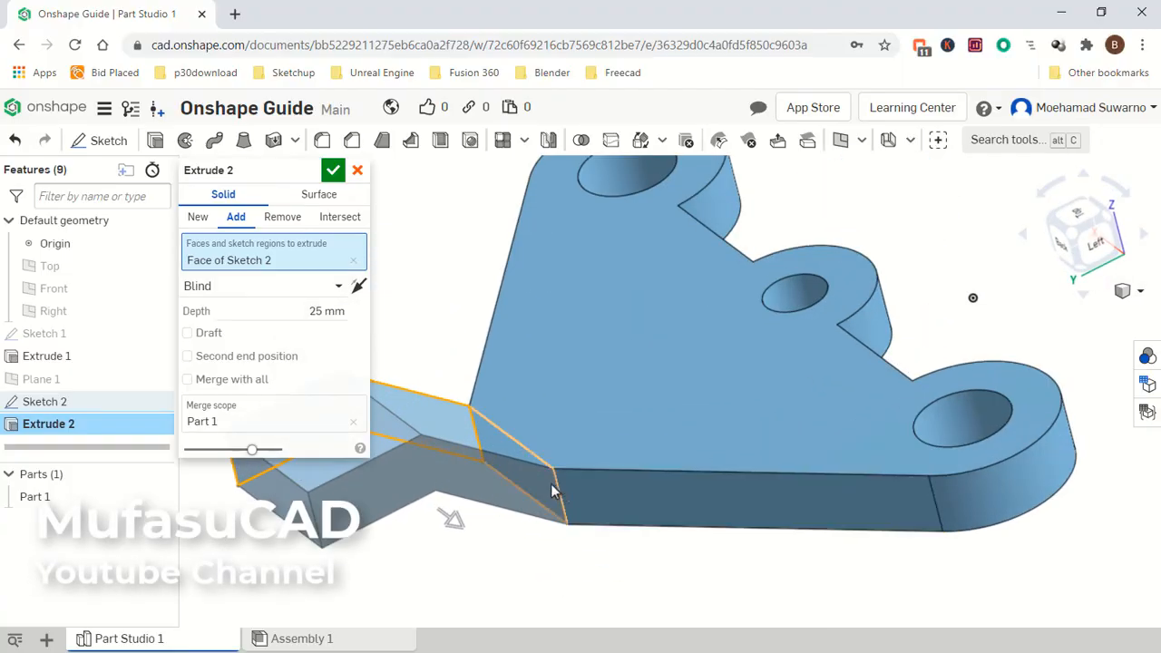
{"action": "left_click", "coordinate": [334, 170]}
Fillet the two bend edges where the tab meets the plate with a 5 mm radius.
{"action": "scroll", "coordinate": [670, 373], "scroll_direction": "down", "scroll_amount": 2}
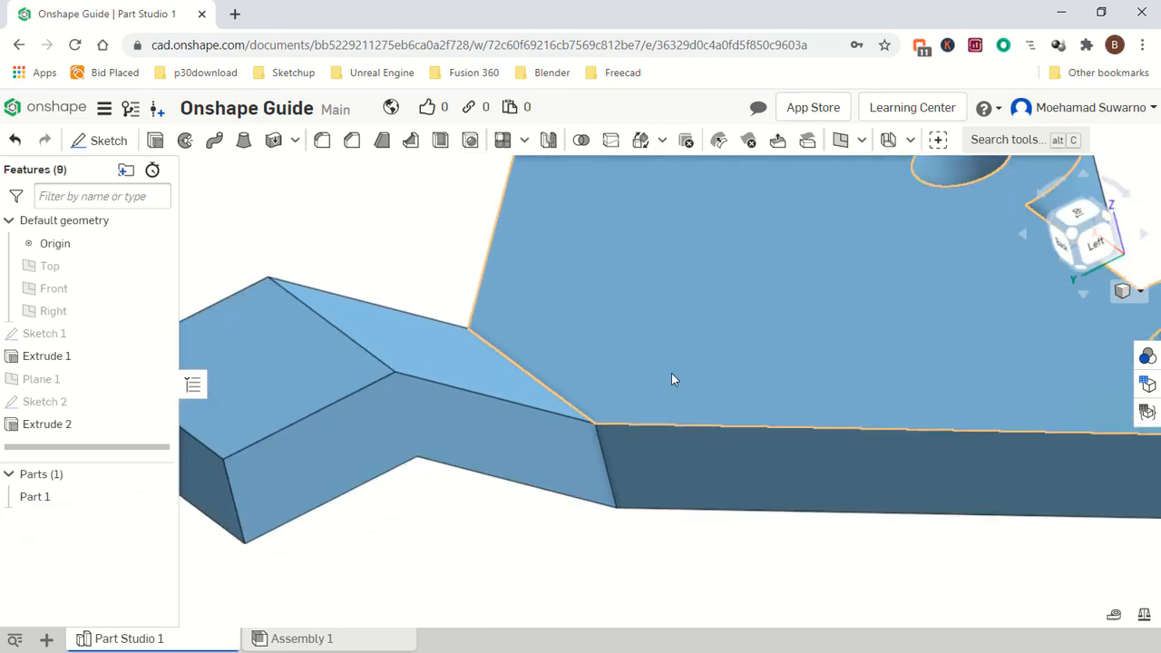
{"action": "scroll", "coordinate": [591, 485], "scroll_direction": "down", "scroll_amount": 5}
{"action": "right_click_drag", "start_coordinate": [590, 486], "coordinate": [719, 500]}
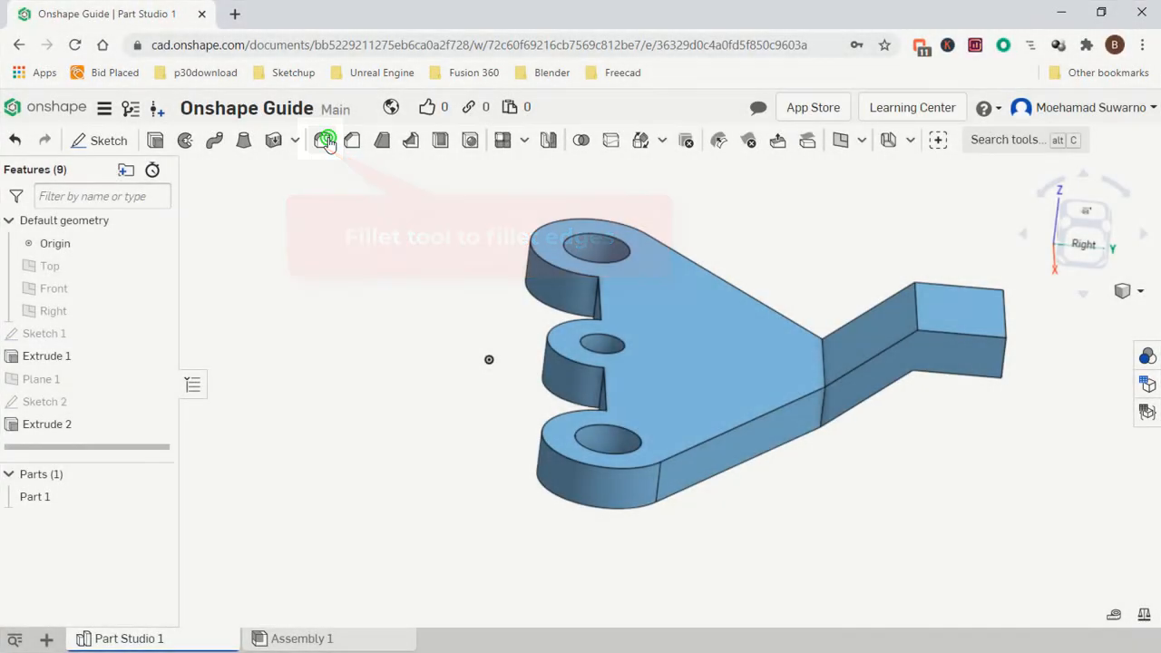
{"action": "left_click", "coordinate": [325, 141]}
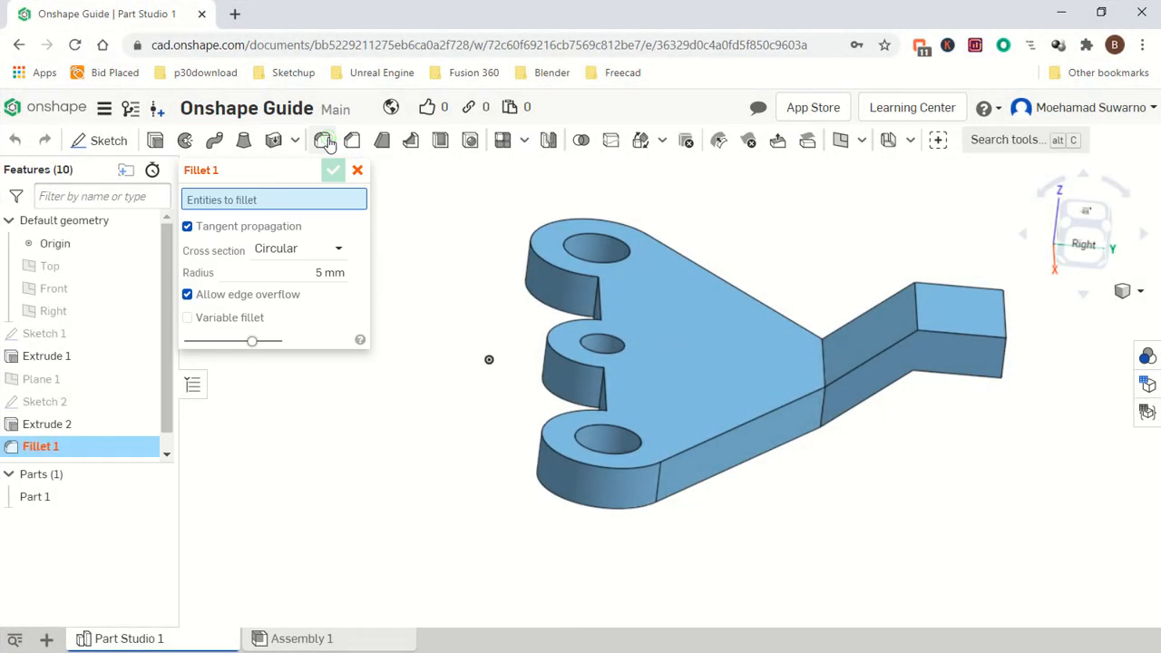
{"action": "left_click", "coordinate": [823, 412]}
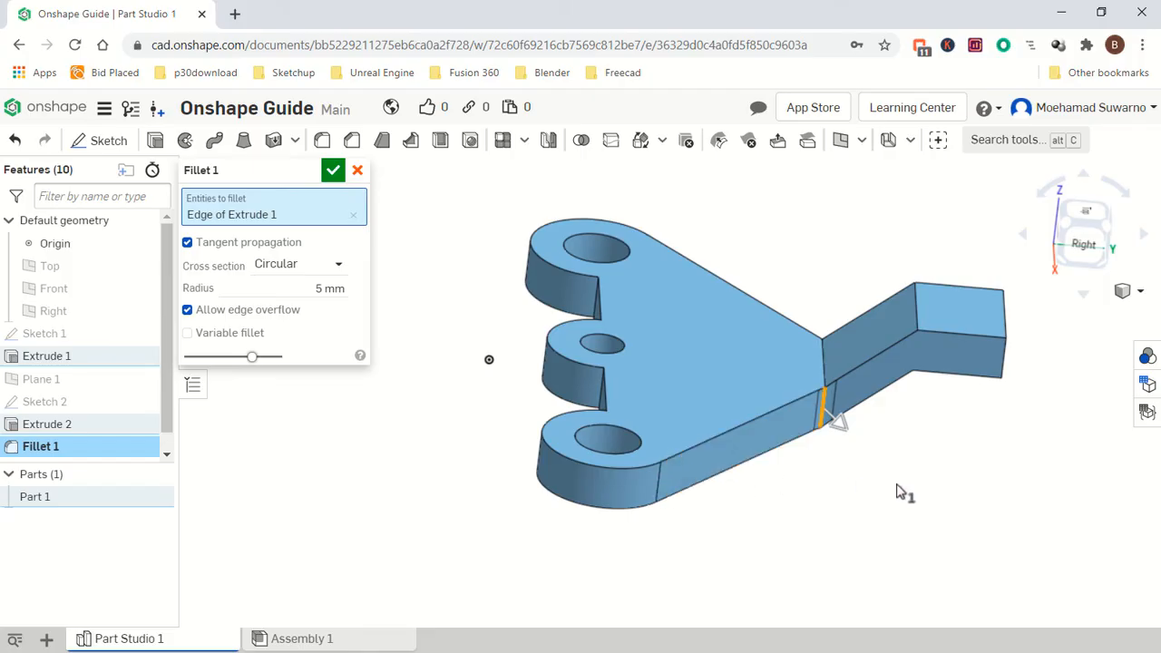
{"action": "right_click_drag", "start_coordinate": [902, 492], "coordinate": [829, 526]}
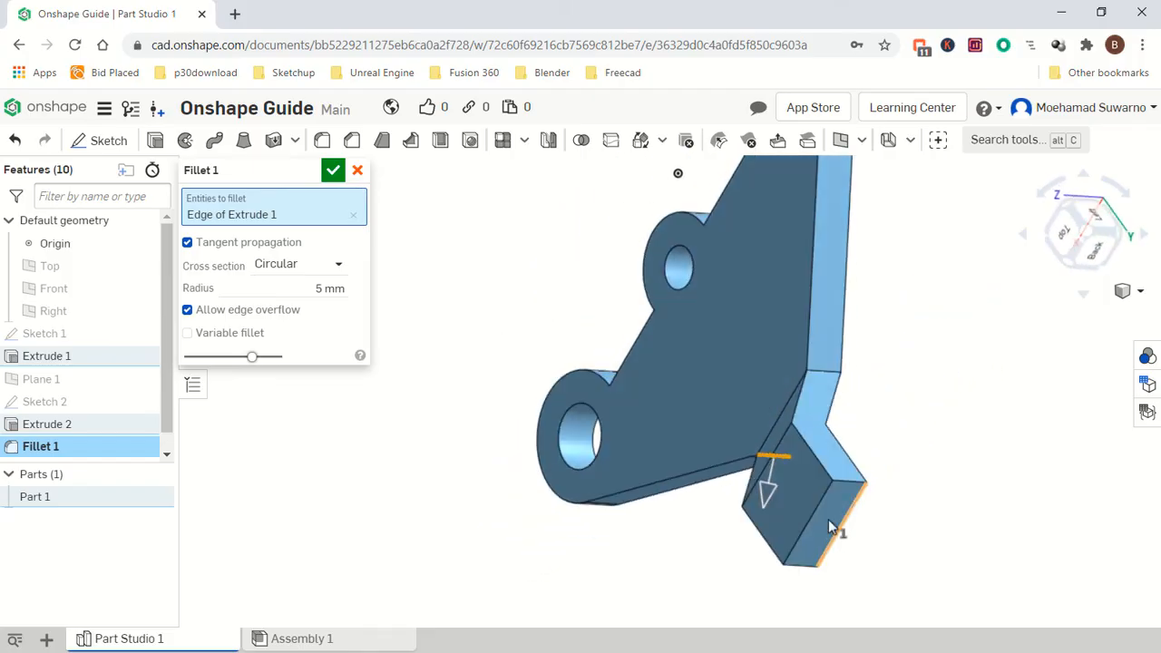
{"action": "left_click", "coordinate": [825, 375]}
{"action": "right_click_drag", "start_coordinate": [881, 461], "coordinate": [949, 314]}
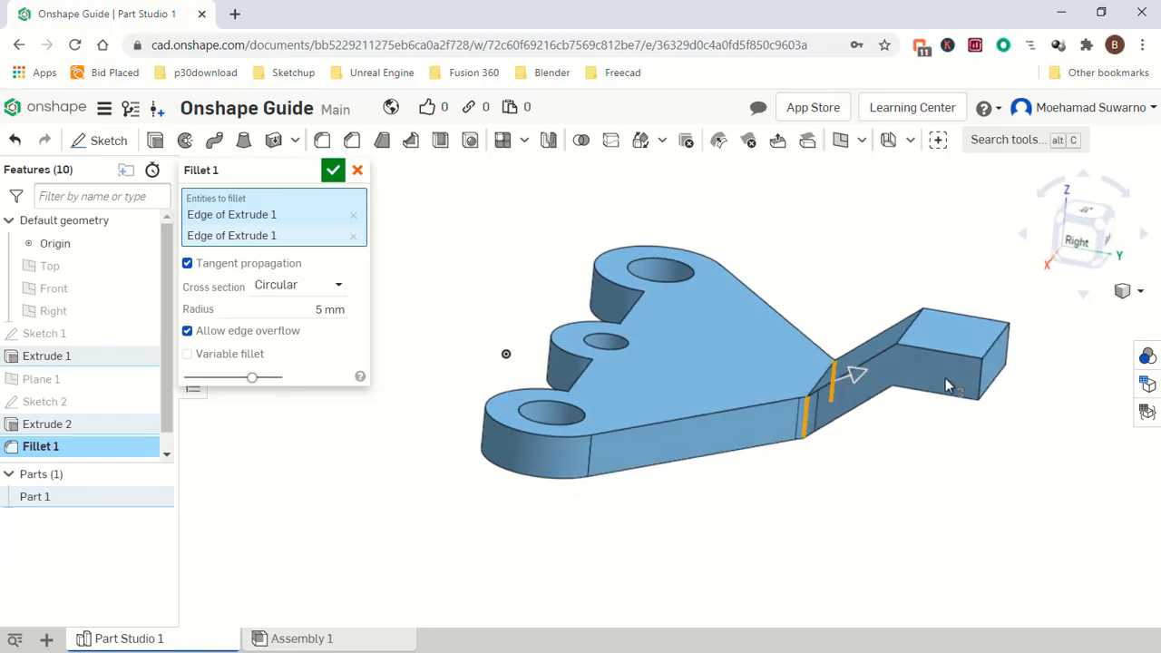
{"action": "left_click", "coordinate": [335, 172]}
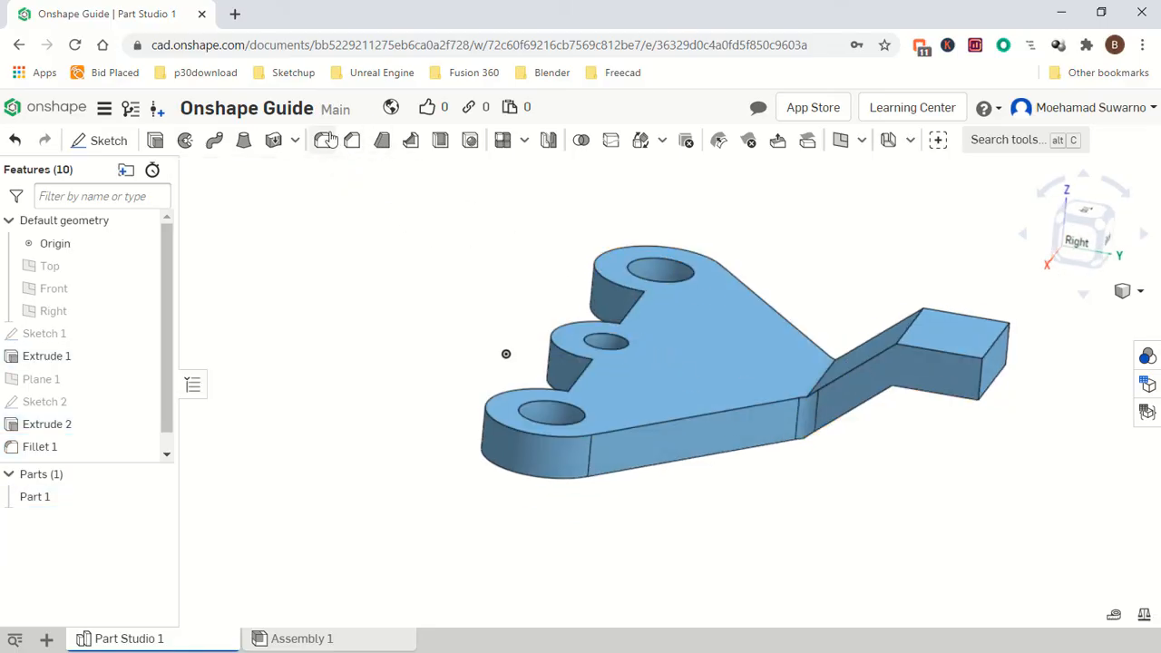
Fillet the edges of the plate's top face and the tab's top faces with a 1 mm radius.
{"action": "left_click", "coordinate": [328, 136]}
{"action": "left_click", "coordinate": [312, 271]}
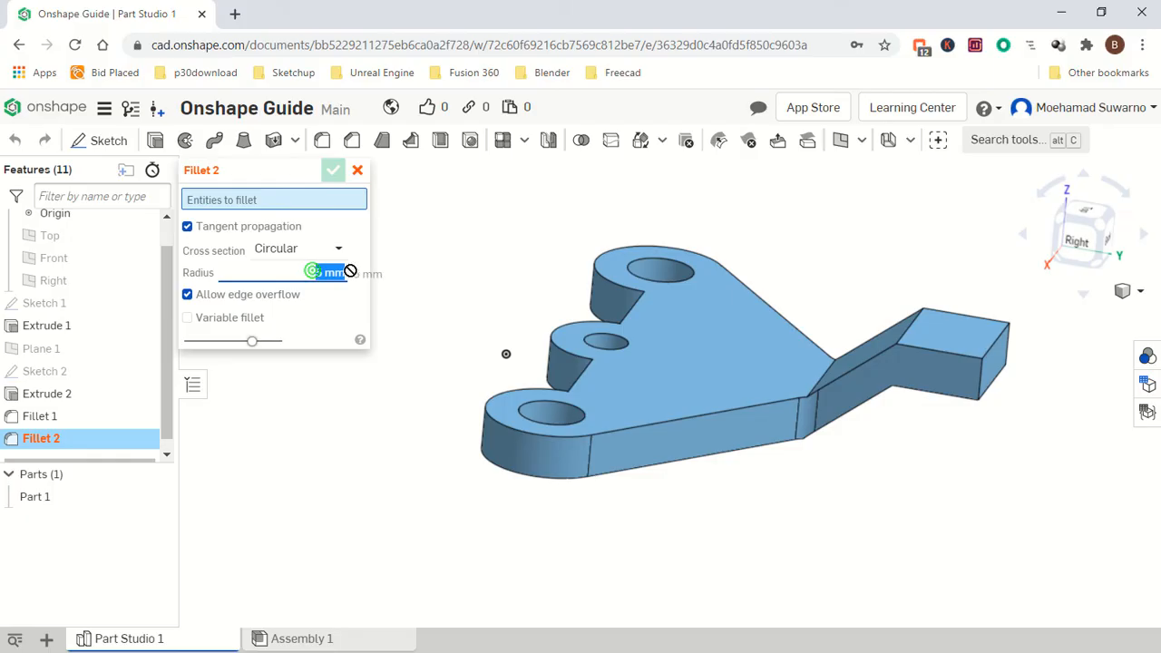
{"action": "left_click", "coordinate": [682, 405]}
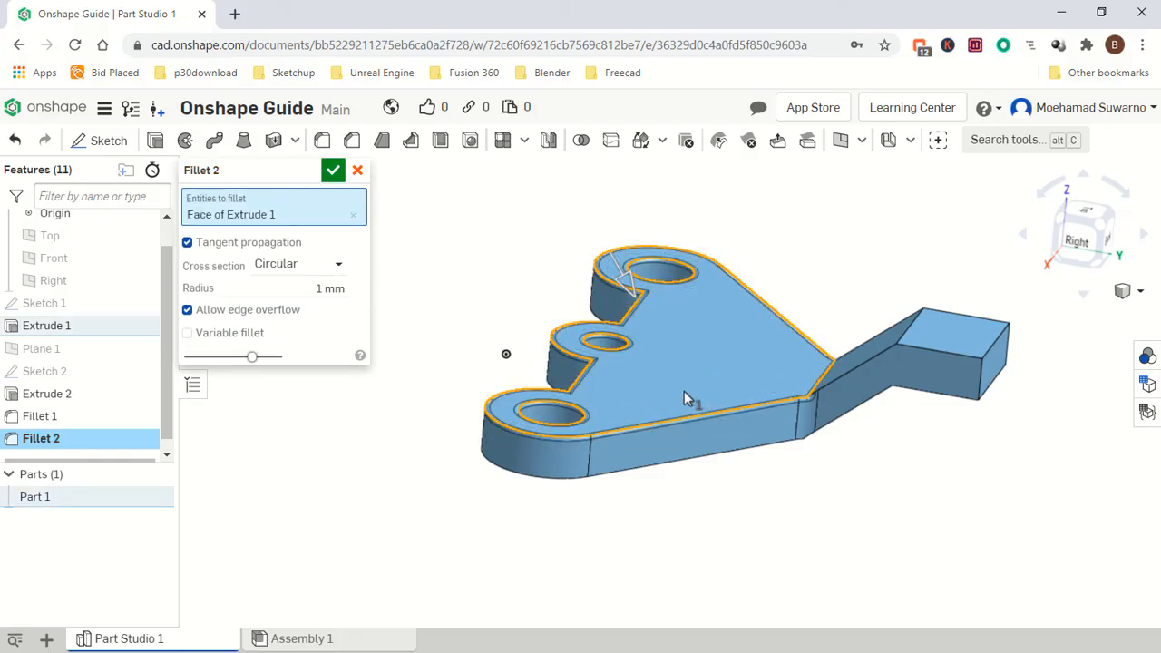
{"action": "middle_click_drag", "start_coordinate": [882, 430], "coordinate": [830, 409]}
{"action": "right_click_drag", "start_coordinate": [830, 409], "coordinate": [805, 339]}
{"action": "left_click", "coordinate": [804, 334]}
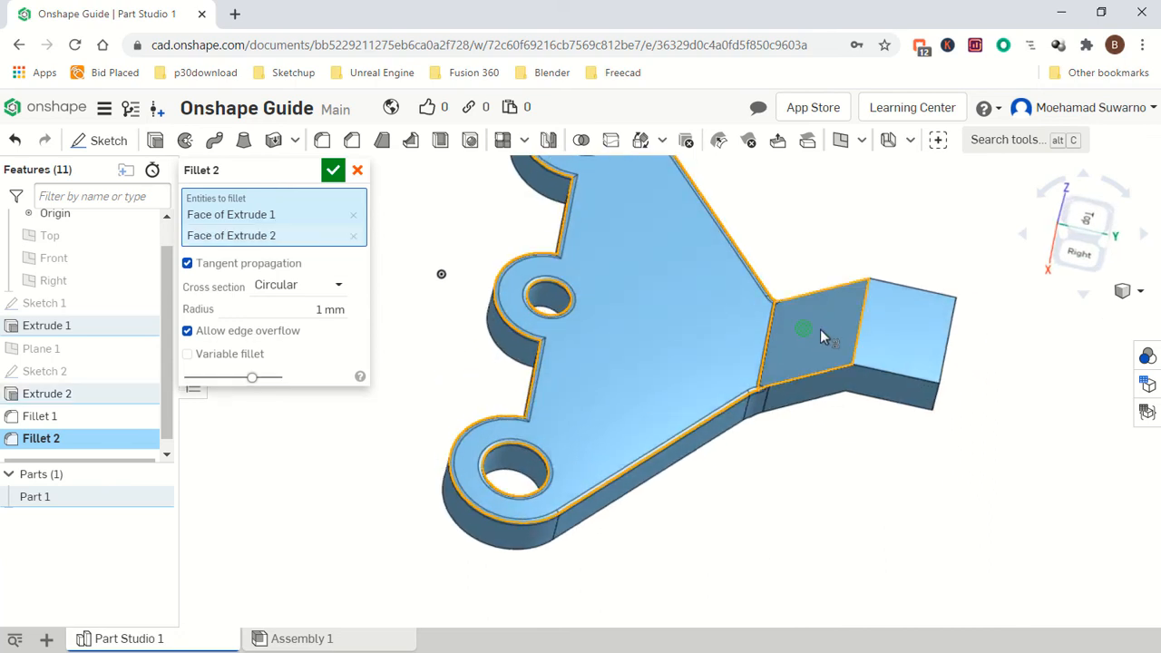
{"action": "left_click", "coordinate": [899, 337]}
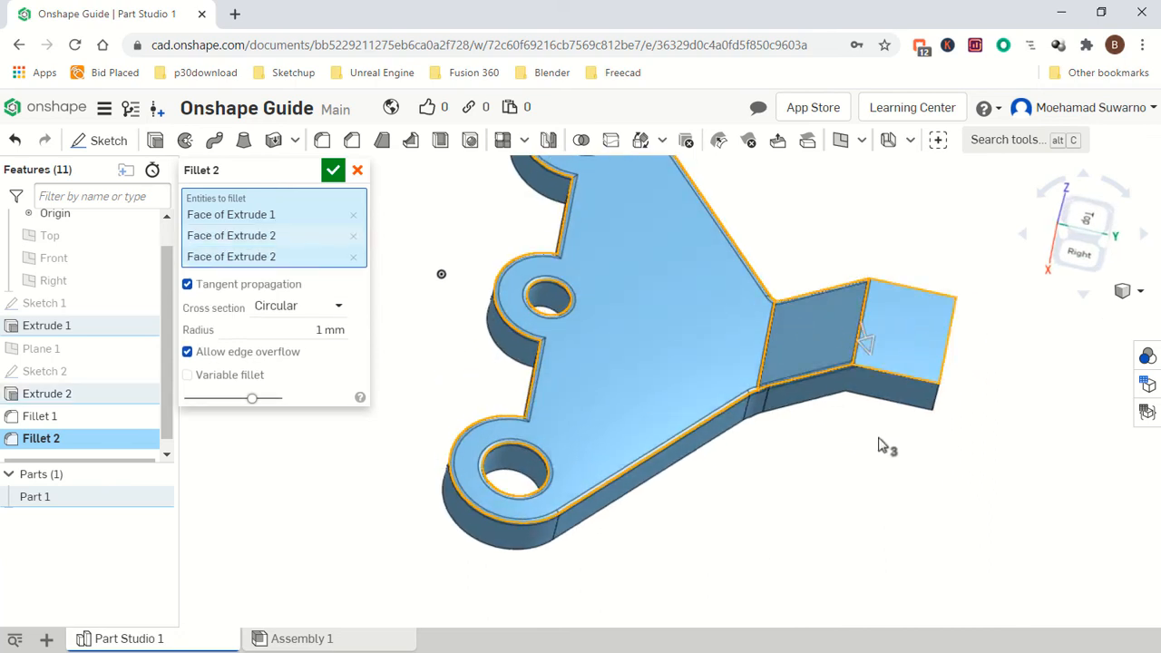
{"action": "right_click_drag", "start_coordinate": [862, 445], "coordinate": [820, 399]}
{"action": "left_click", "coordinate": [333, 169]}
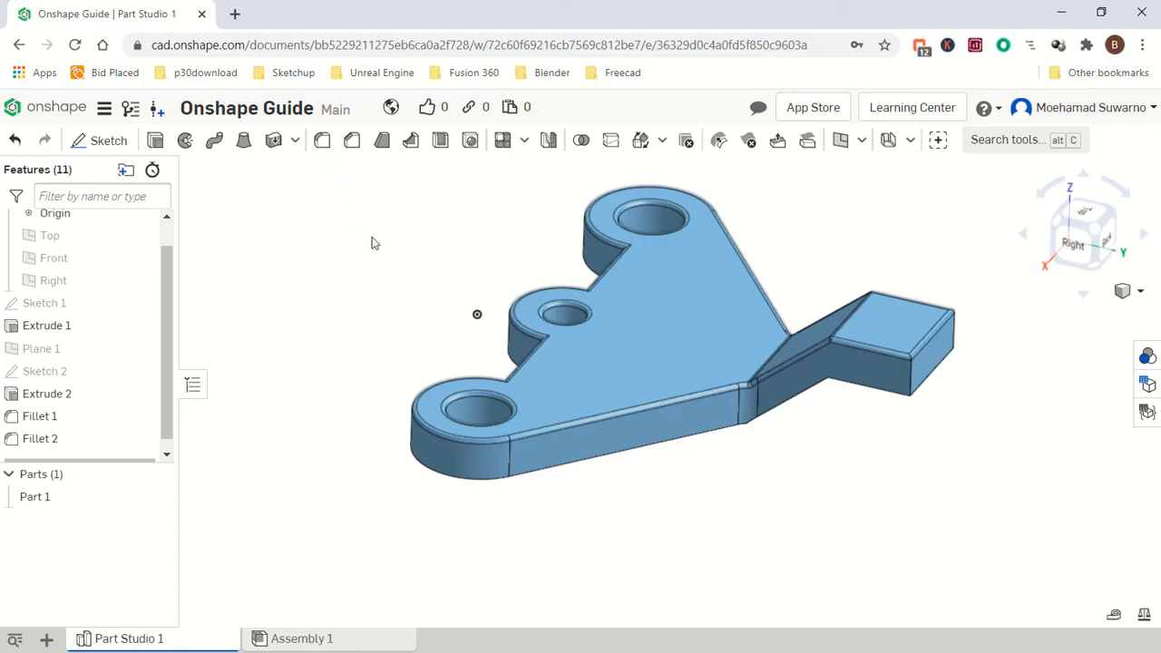
Fillet the edges of the plate's and tab's bottom faces with a 1 mm radius.
{"action": "left_click", "coordinate": [322, 140]}
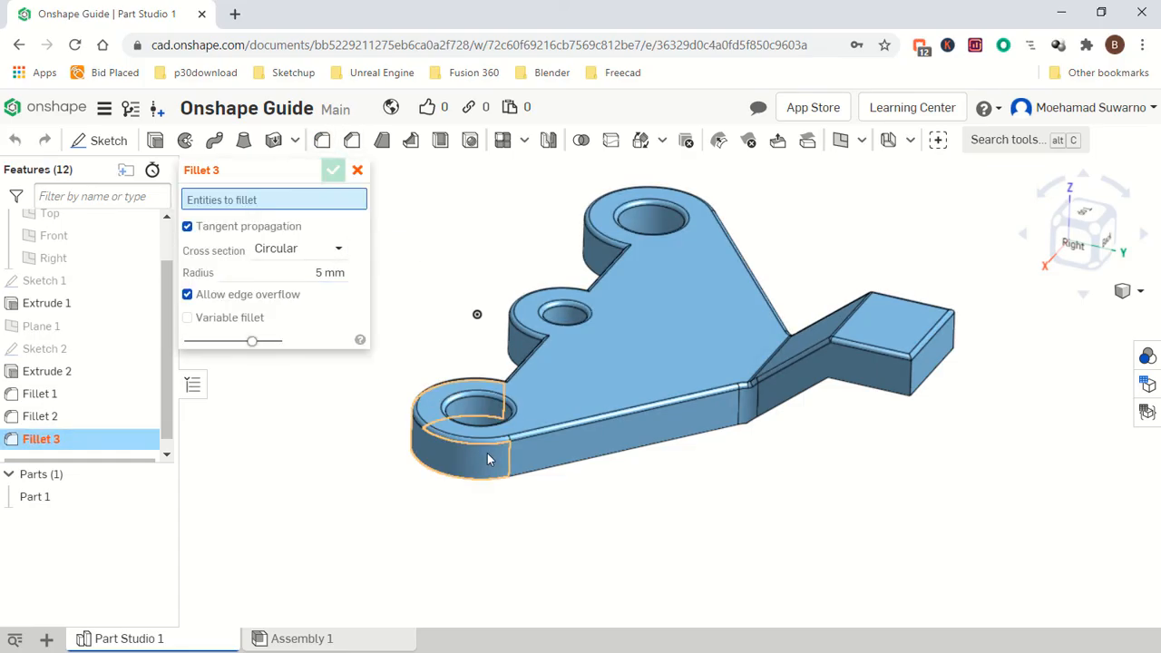
{"action": "right_click_drag", "start_coordinate": [759, 445], "coordinate": [679, 394]}
{"action": "left_click", "coordinate": [679, 394]}
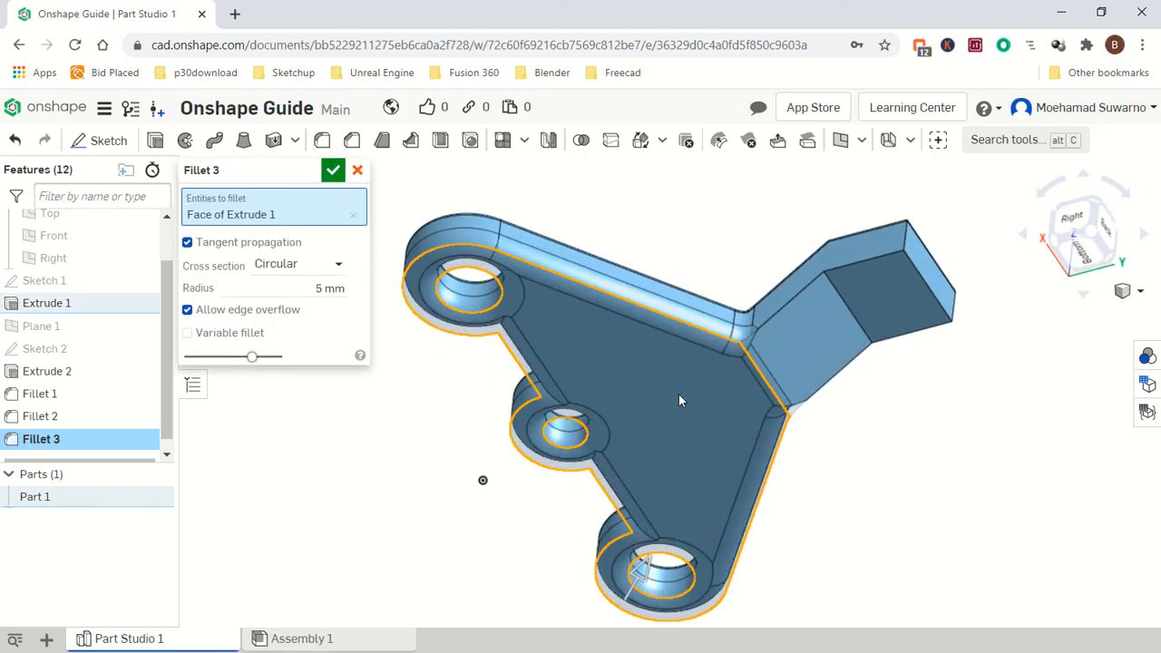
{"action": "double_click", "coordinate": [317, 287]}
{"action": "left_click", "coordinate": [790, 342]}
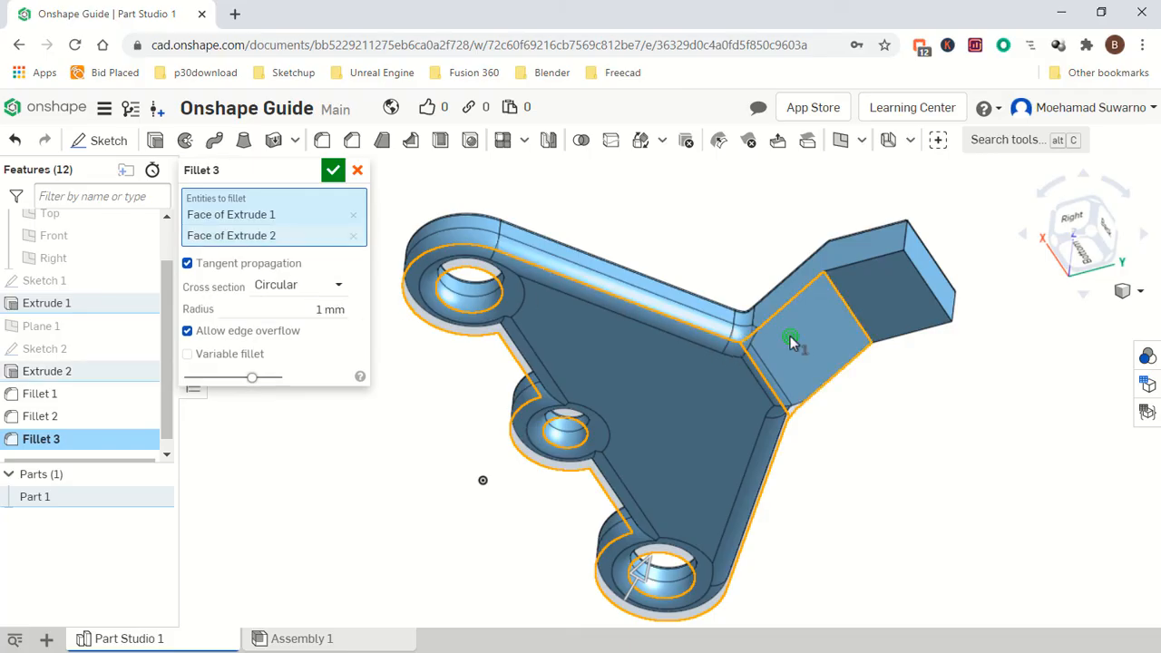
{"action": "left_click", "coordinate": [885, 306]}
{"action": "right_click_drag", "start_coordinate": [925, 356], "coordinate": [894, 379]}
{"action": "left_click", "coordinate": [898, 380]}
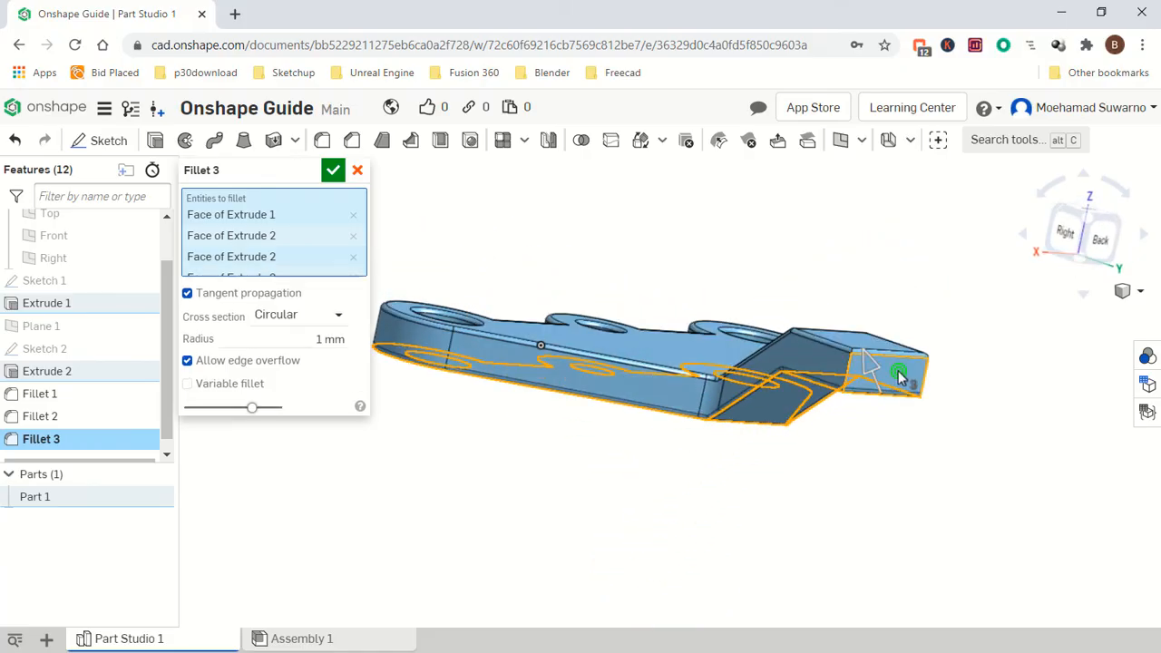
{"action": "right_click_drag", "start_coordinate": [975, 391], "coordinate": [836, 407]}
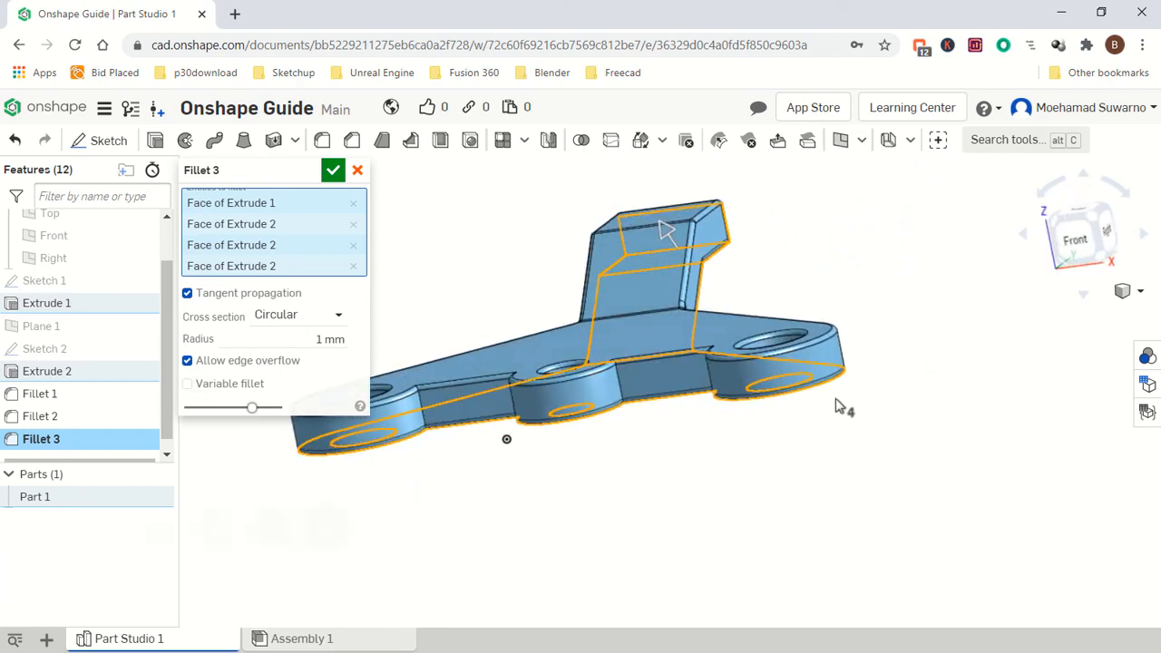
{"action": "left_click", "coordinate": [657, 375]}
{"action": "right_click_drag", "start_coordinate": [679, 459], "coordinate": [593, 417]}
{"action": "left_click", "coordinate": [559, 399]}
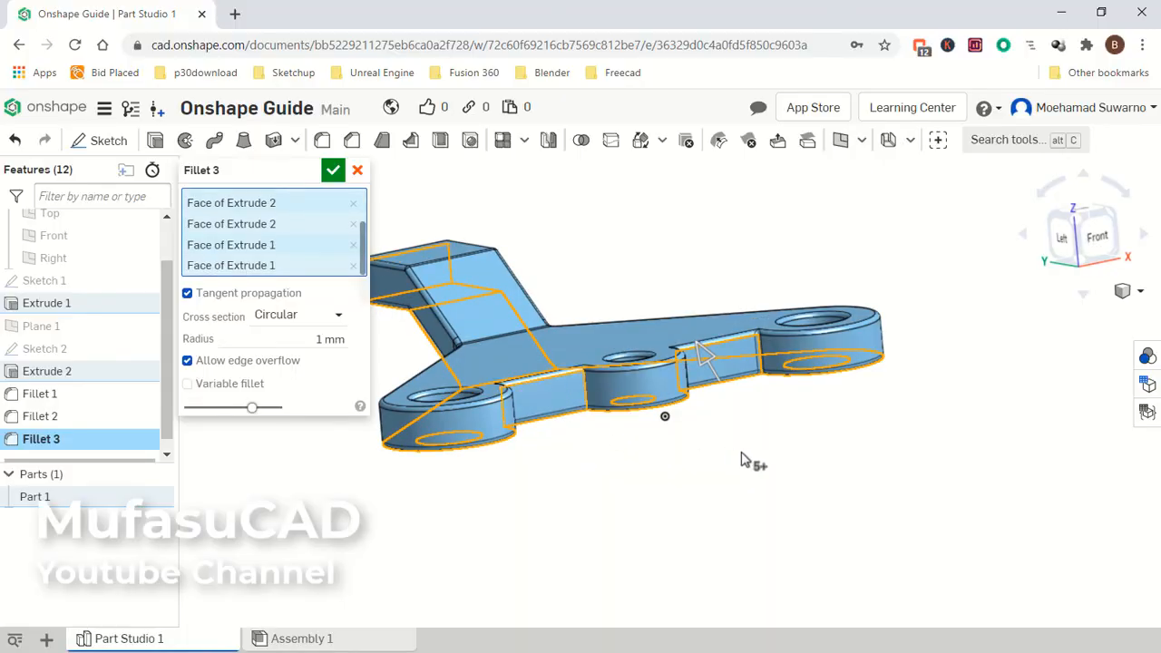
{"action": "right_click_drag", "start_coordinate": [798, 440], "coordinate": [825, 461]}
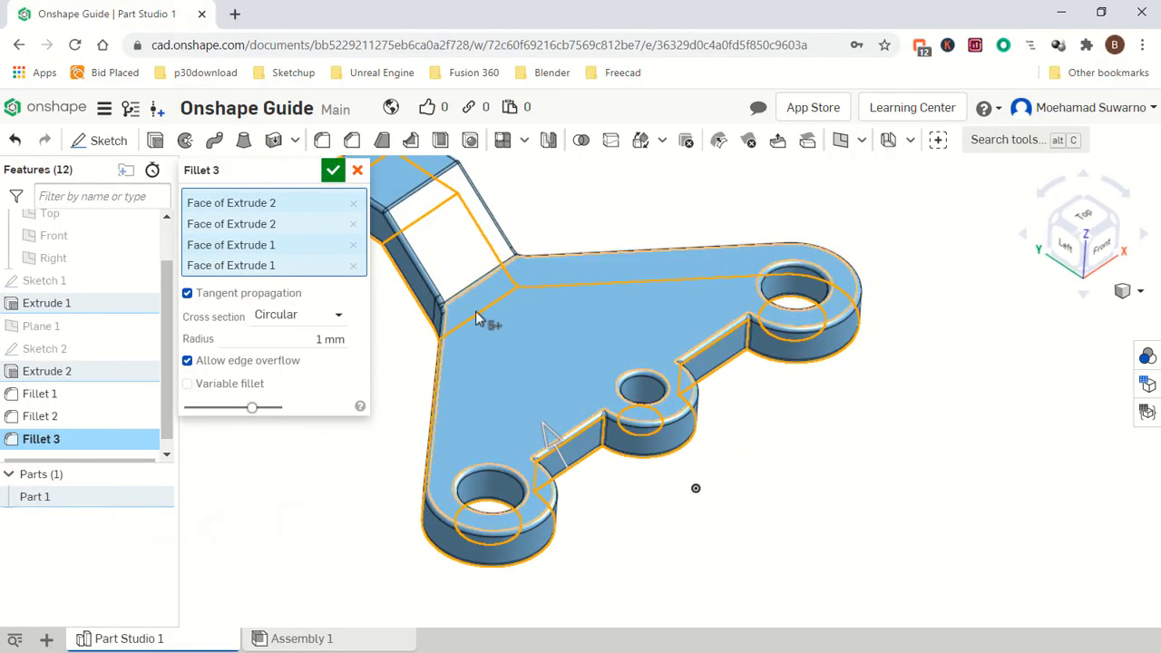
{"action": "left_click", "coordinate": [333, 172]}
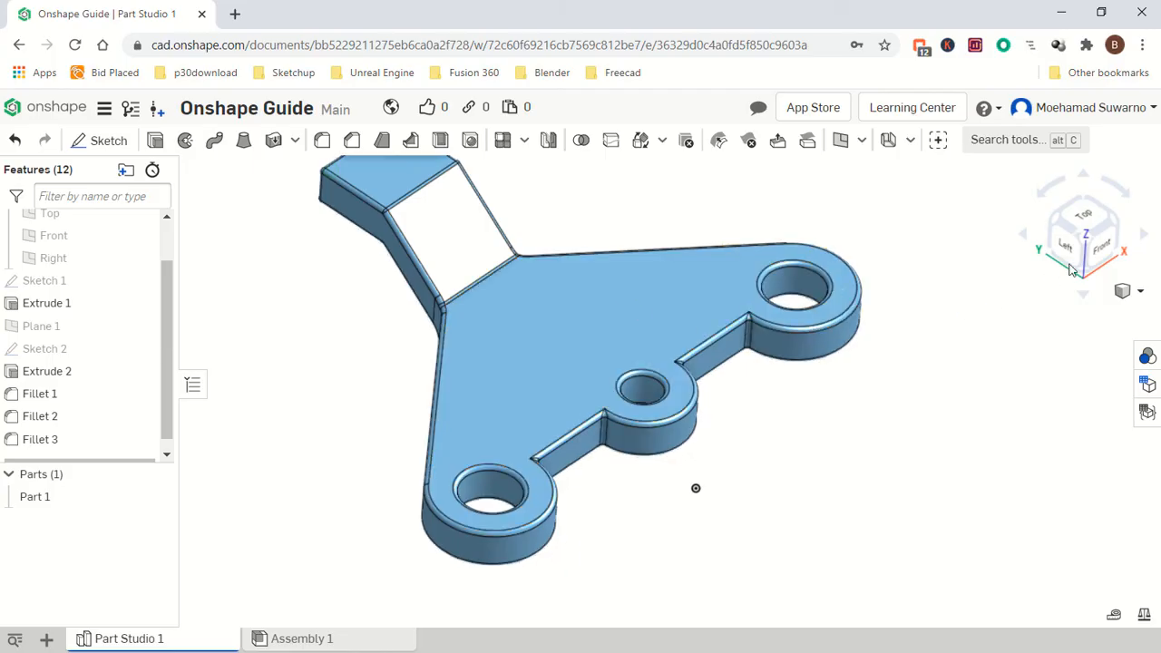
Inspect the finished bracket from several standard view orientations.
{"action": "left_click", "coordinate": [1117, 221]}
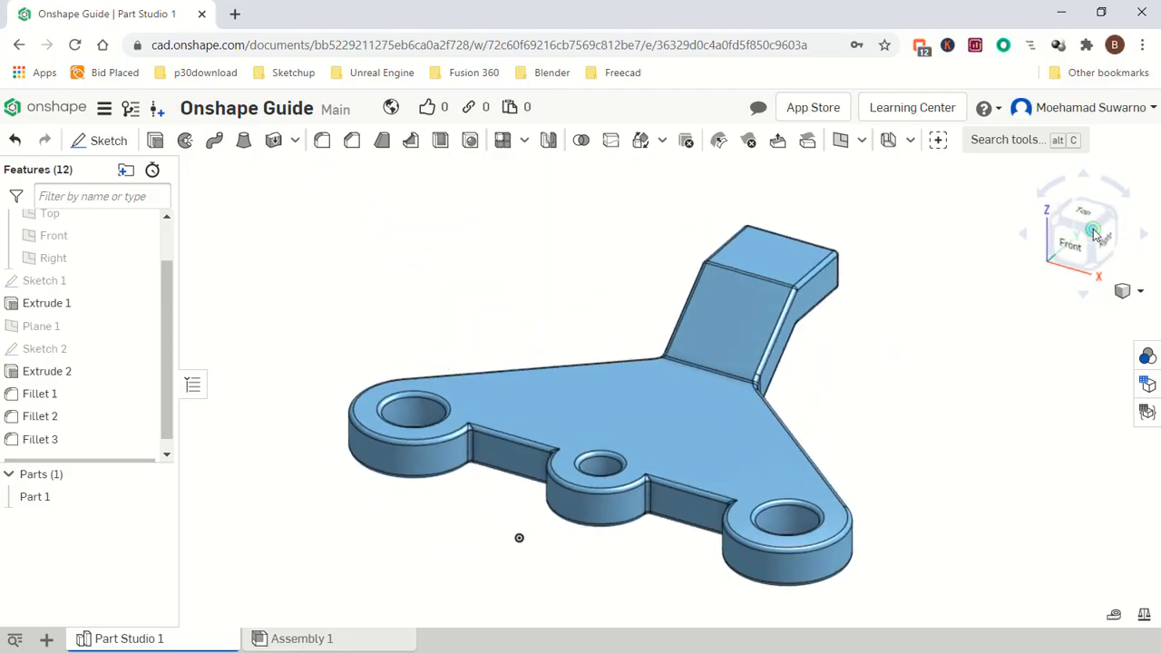
{"action": "left_click", "coordinate": [1056, 224]}
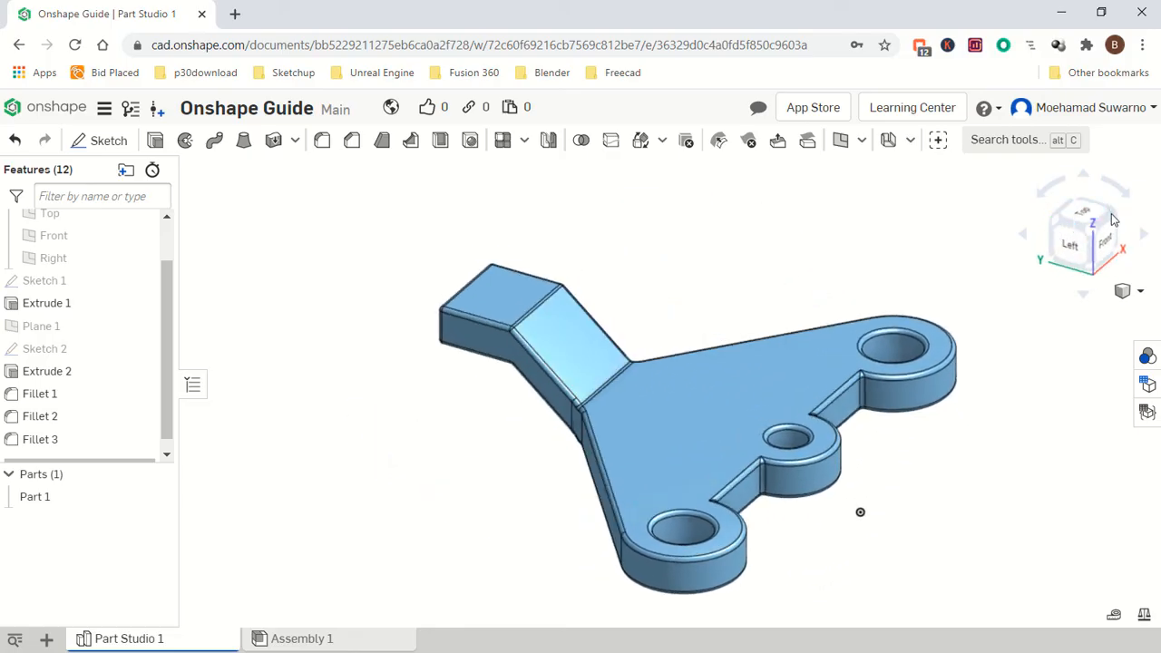
{"action": "left_click", "coordinate": [1118, 221]}
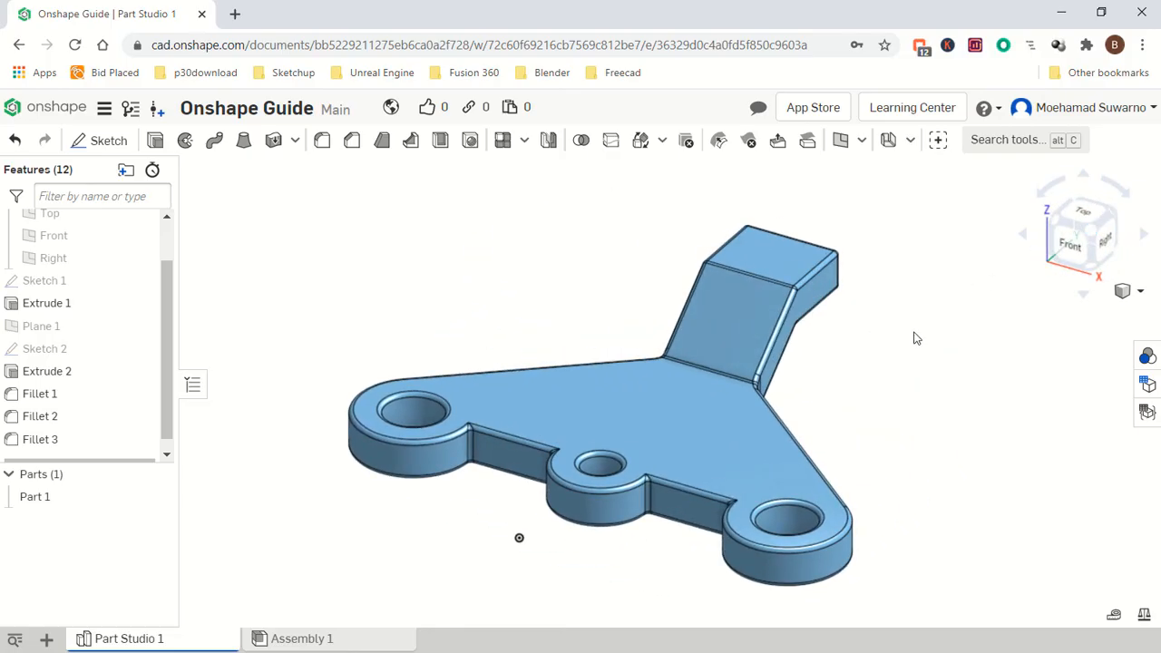
{"action": "scroll", "coordinate": [849, 387], "scroll_direction": "down", "scroll_amount": 2}
{"action": "mouse_move", "coordinate": [848, 387]}
{"action": "right_mouse_down"}
{"action": "mouse_move", "coordinate": [834, 428]}
{"action": "mouse_move", "coordinate": [829, 407]}
{"action": "mouse_move", "coordinate": [845, 408]}
{"action": "right_mouse_up"}
{"action": "scroll", "coordinate": [889, 421], "scroll_direction": "down", "scroll_amount": 1}
{"action": "scroll", "coordinate": [890, 426], "scroll_direction": "up", "scroll_amount": 3}
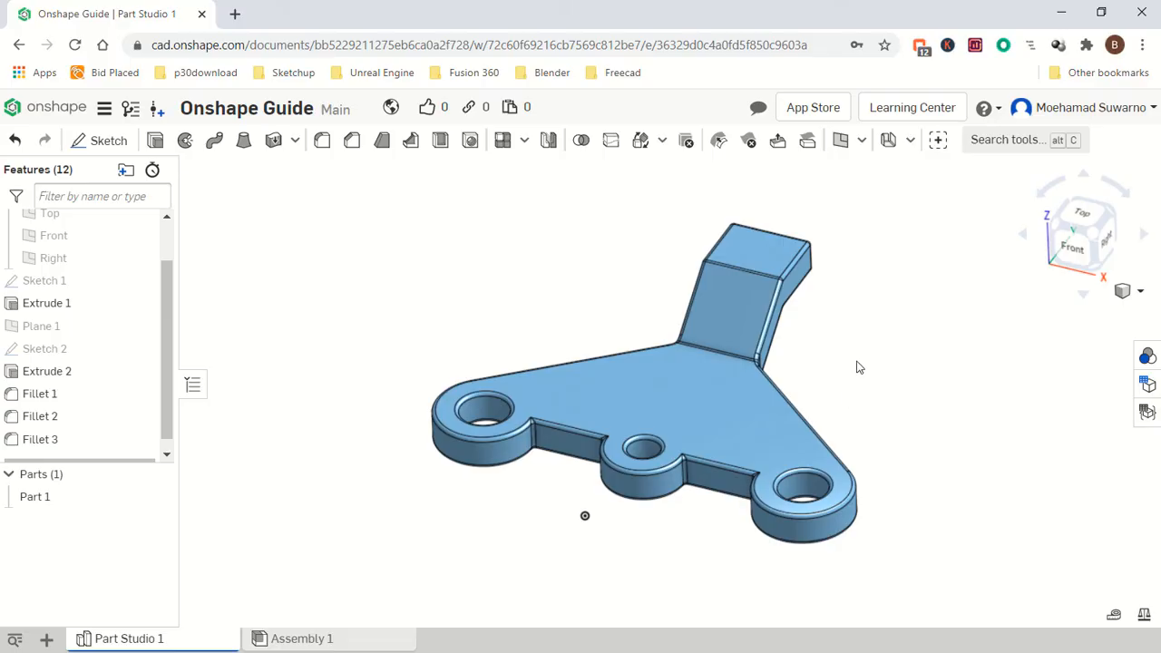